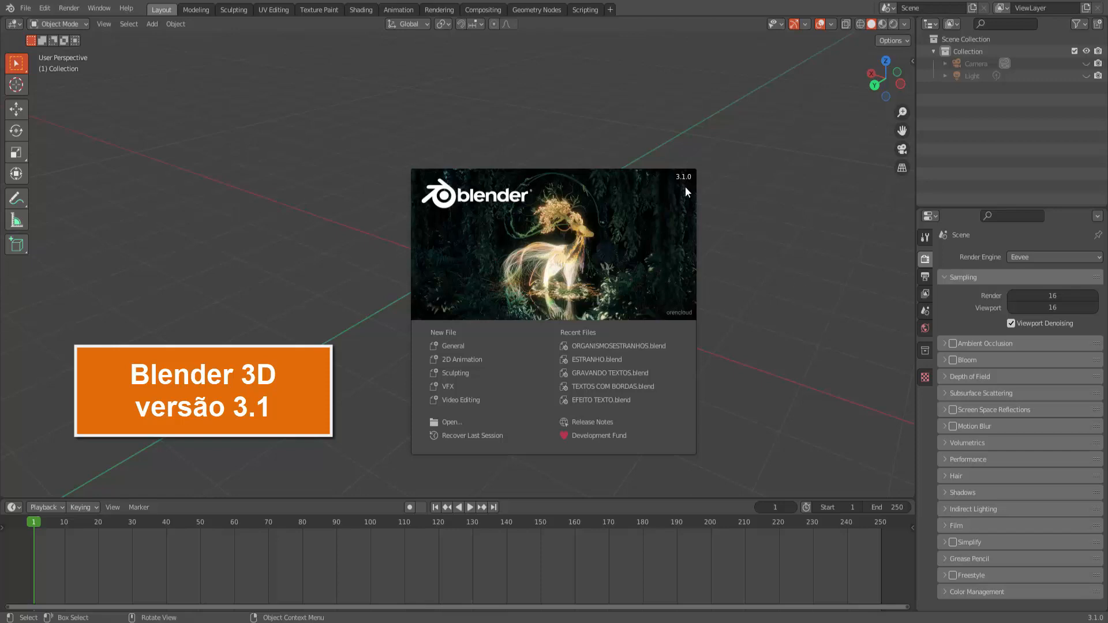
Step: Dismiss the splash screen and add an ico sphere mesh at the scene's origin
click(725, 241)
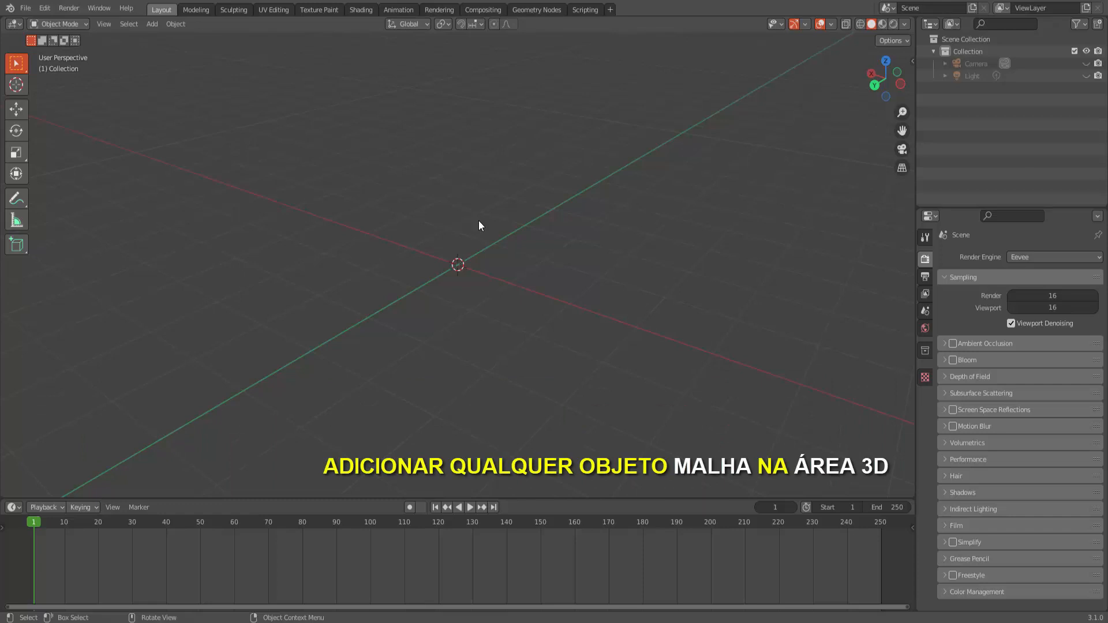
click(152, 24)
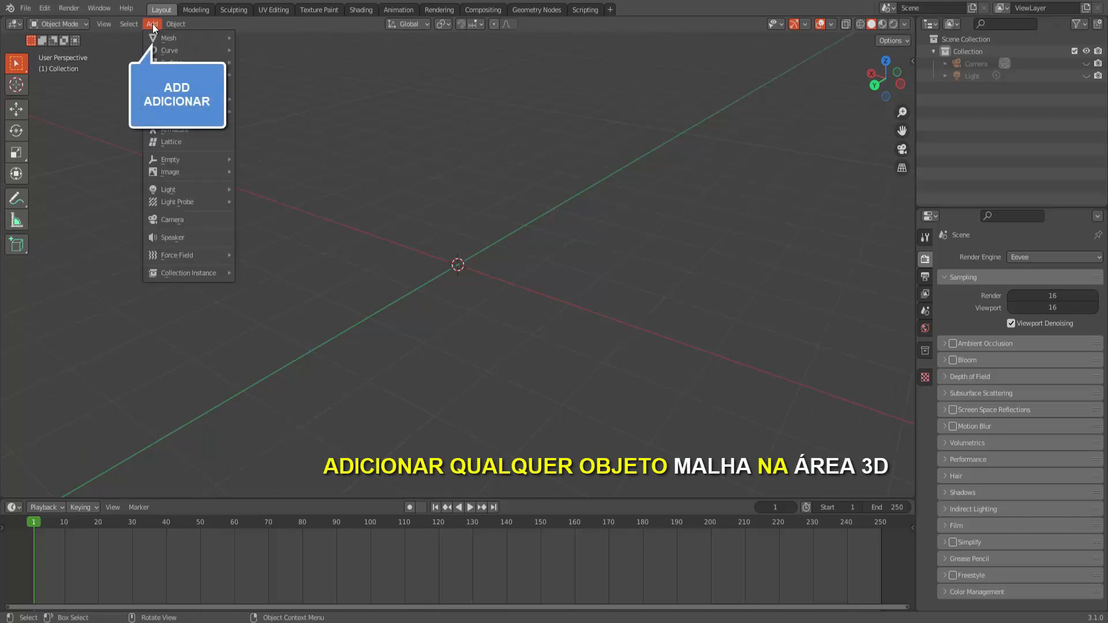
mouse_move(173, 37)
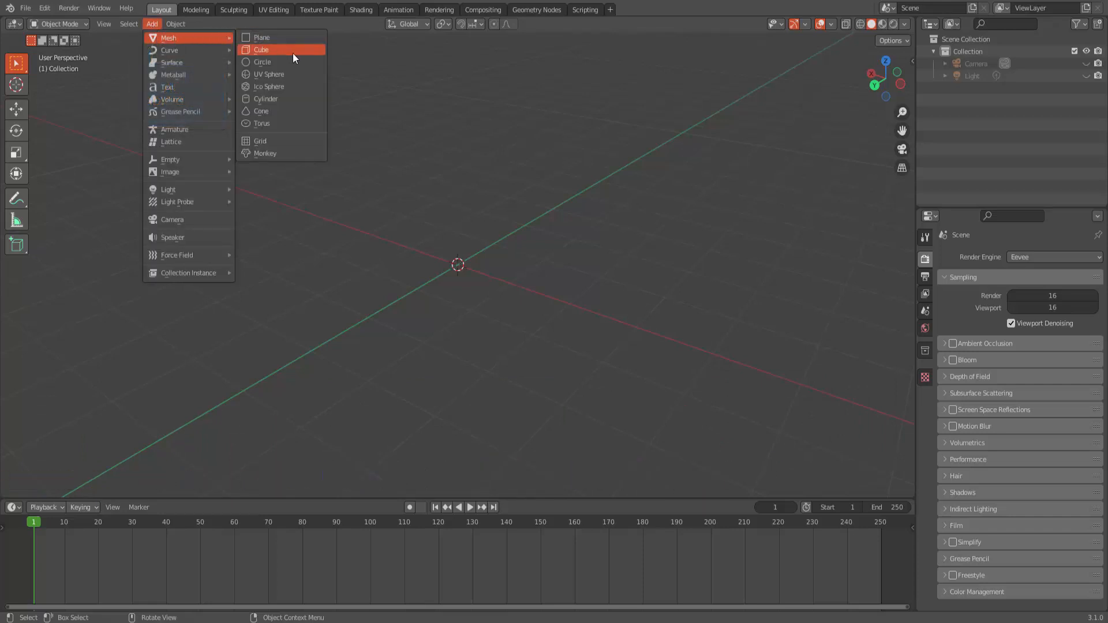
click(278, 86)
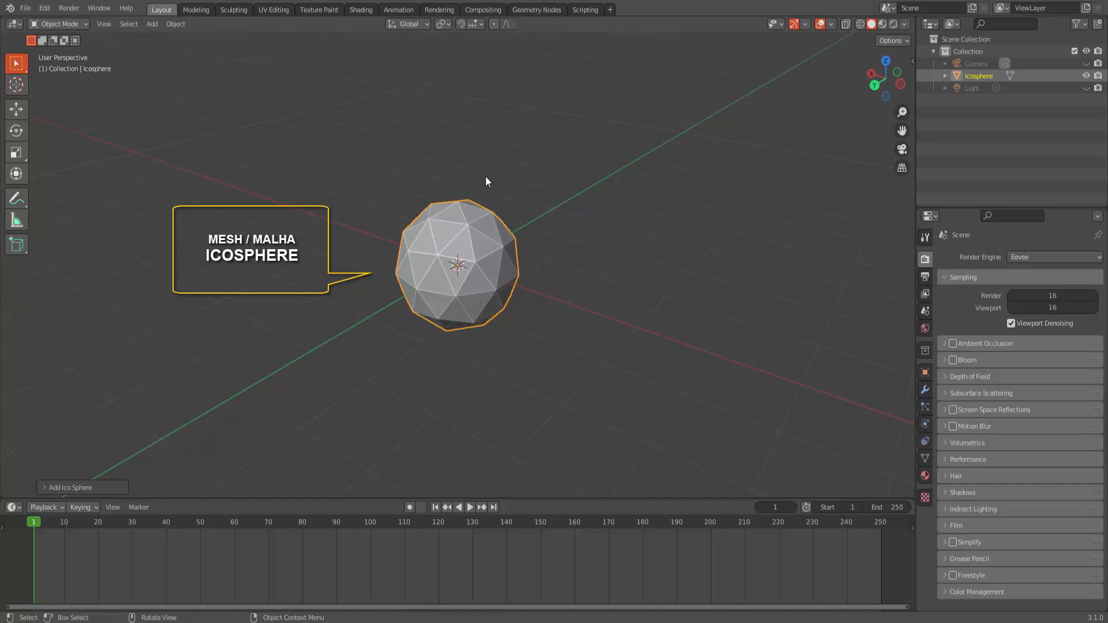
Step: Enter Edit Mode on the ico sphere and merge all its vertices at center into a single point
click(74, 23)
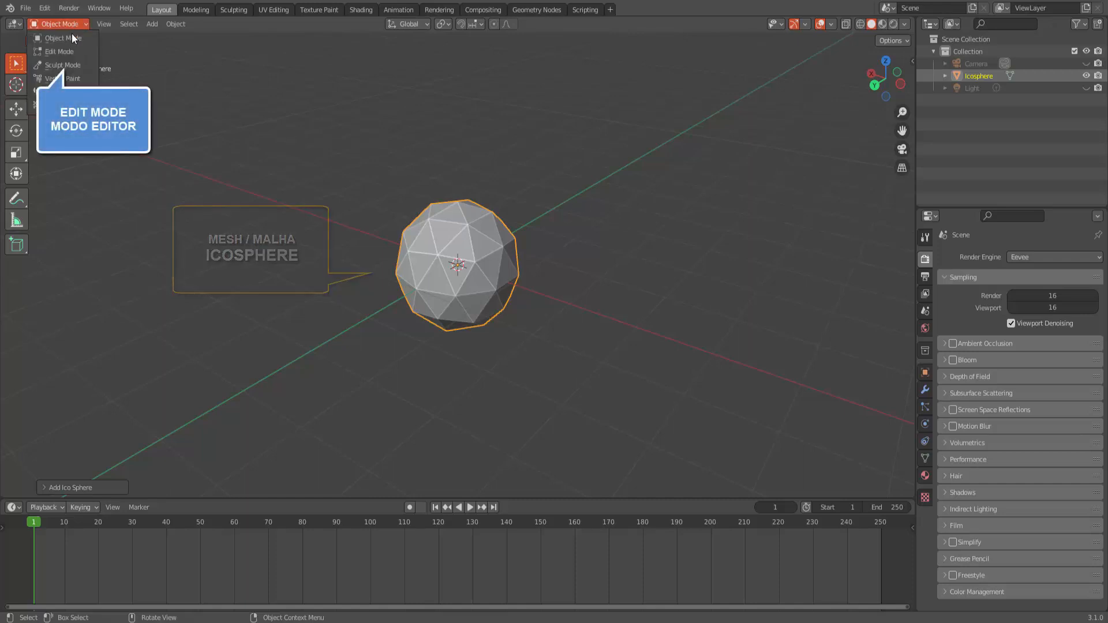
click(68, 51)
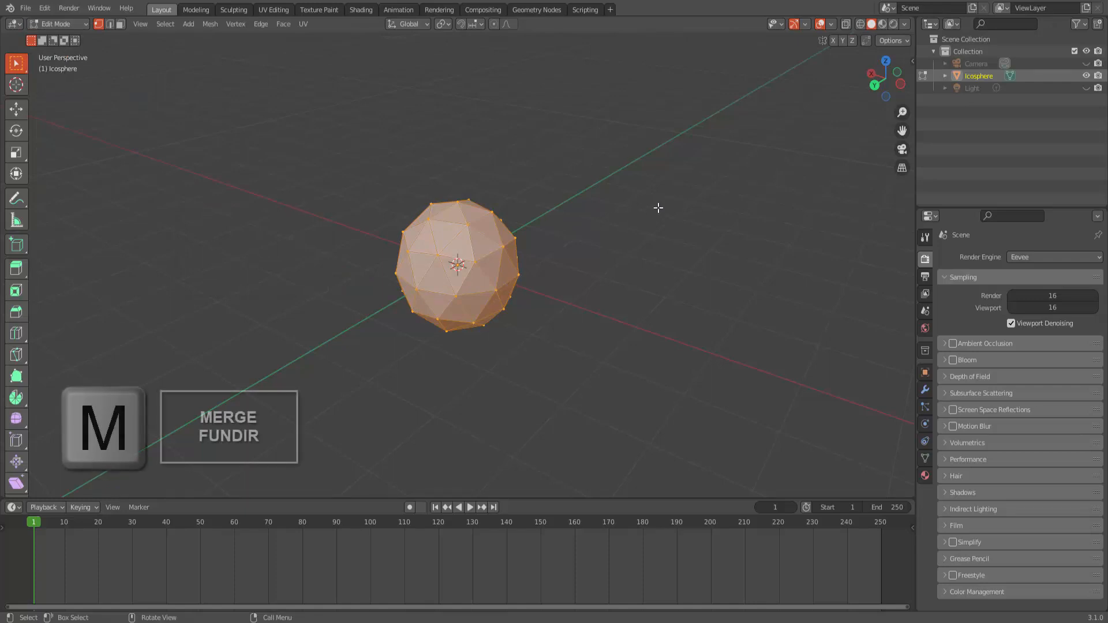
key(m)
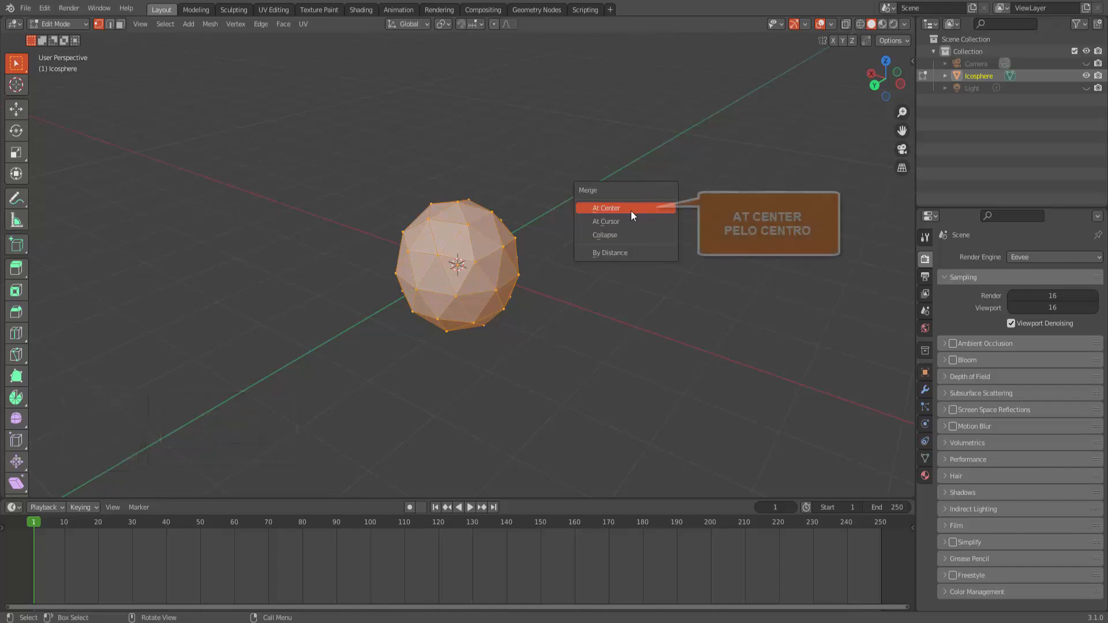
click(653, 209)
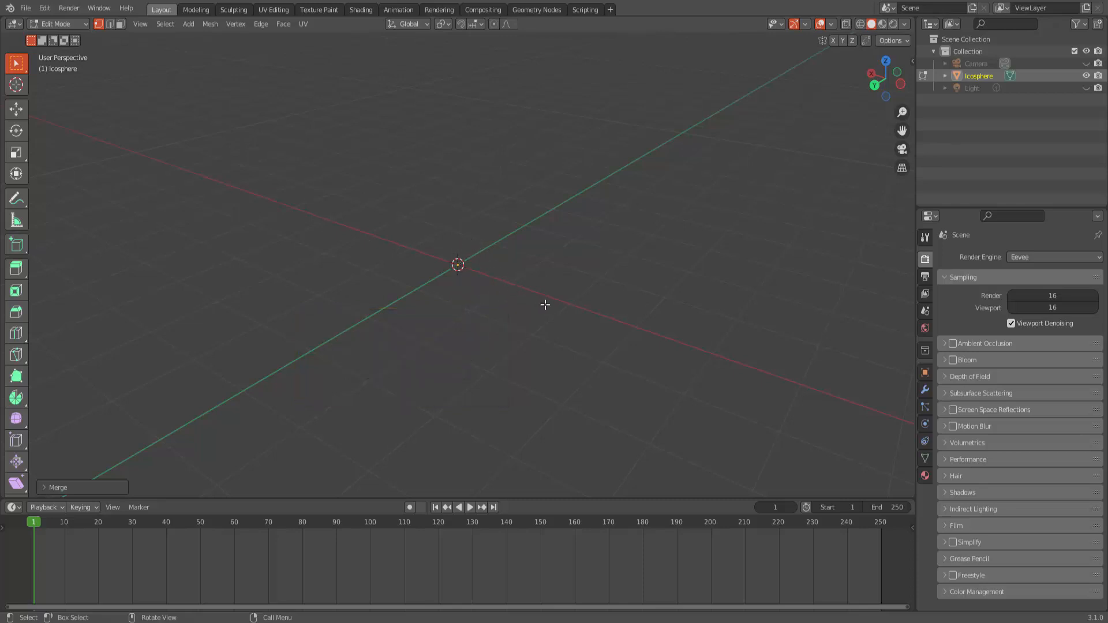
Step: Extrude the single vertex upward along Z, and extrude the new end vertex in the negative Y direction
key(e)
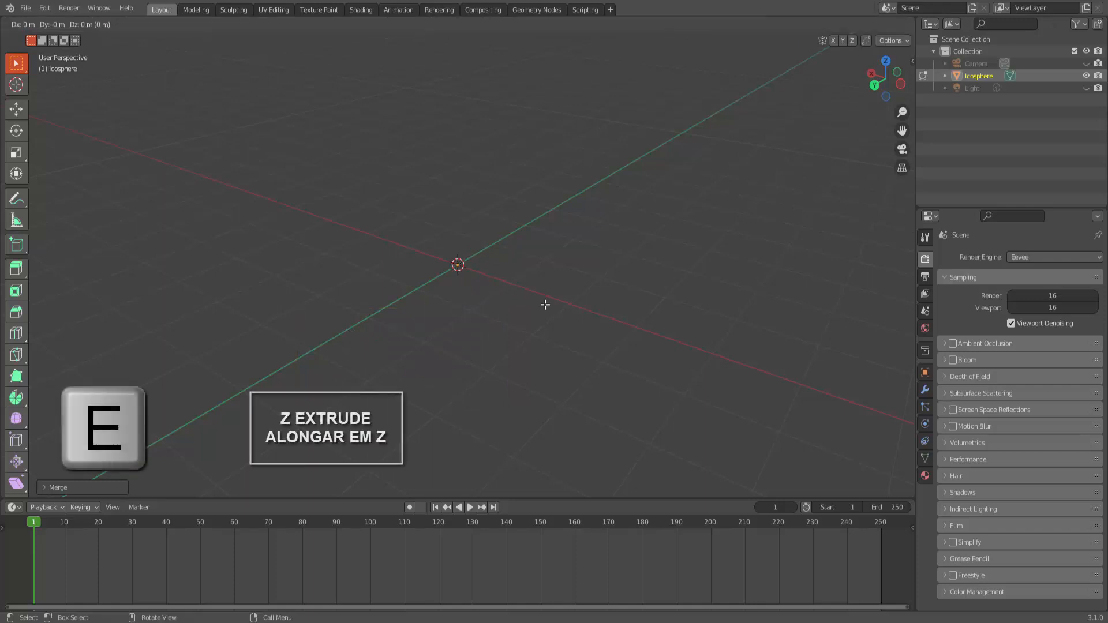
key(z)
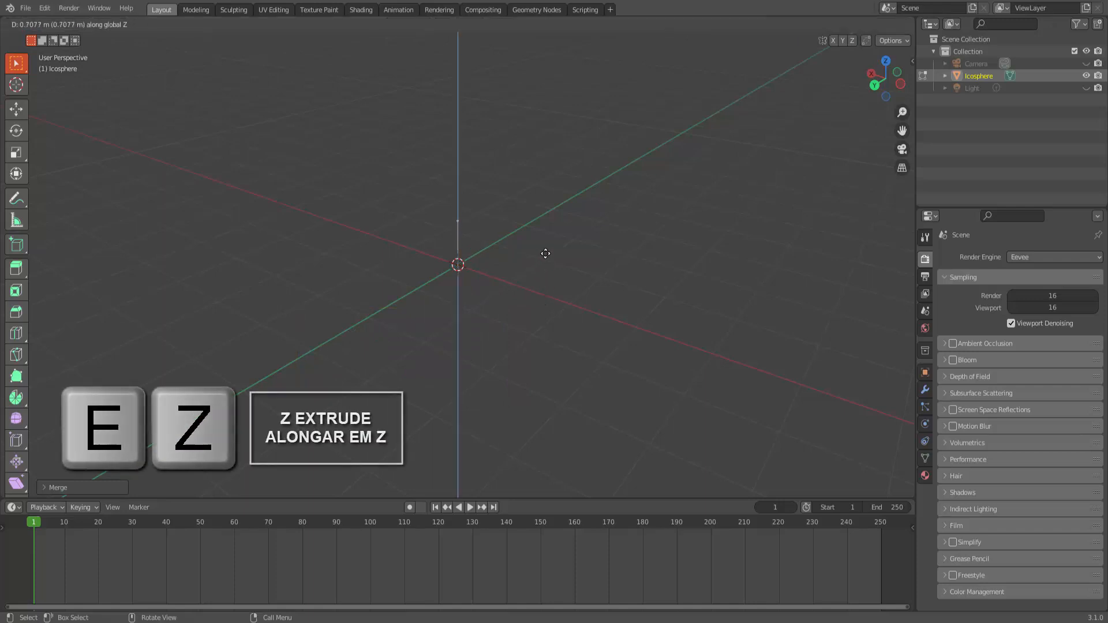
click(539, 206)
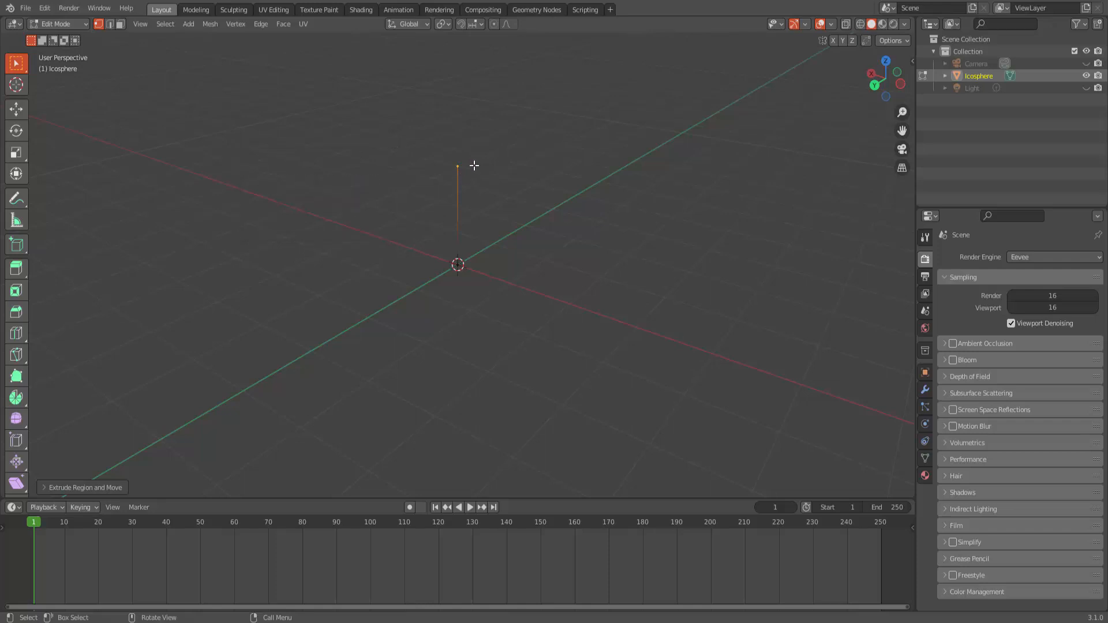
key(e)
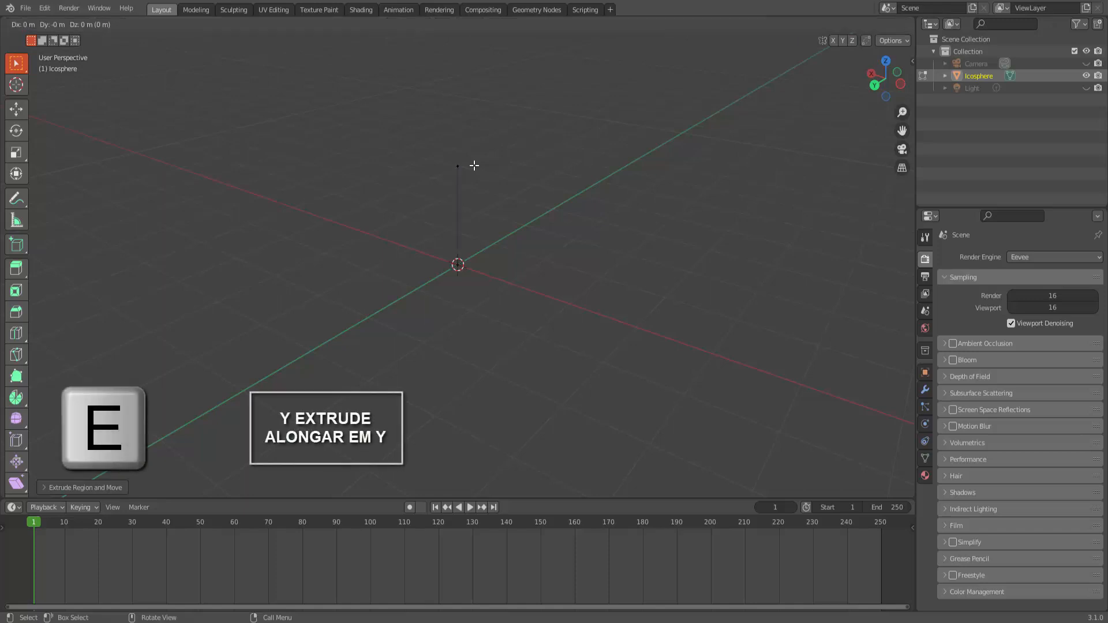
key(y)
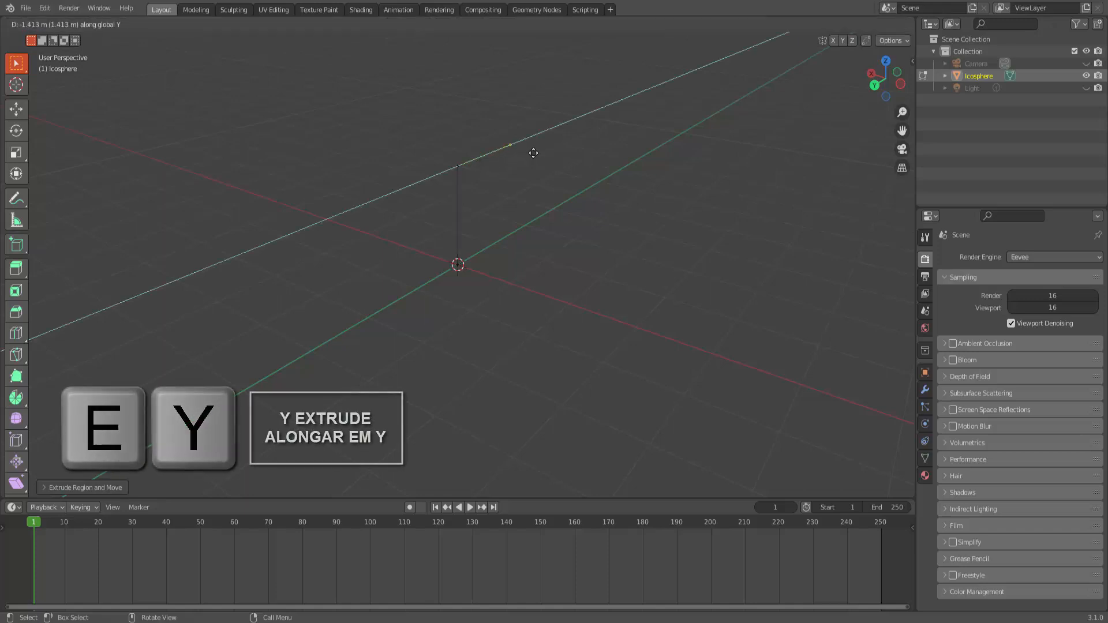
click(575, 146)
Step: Continue the path by extruding the end vertex along negative X and a longer segment back along positive Y
key(e)
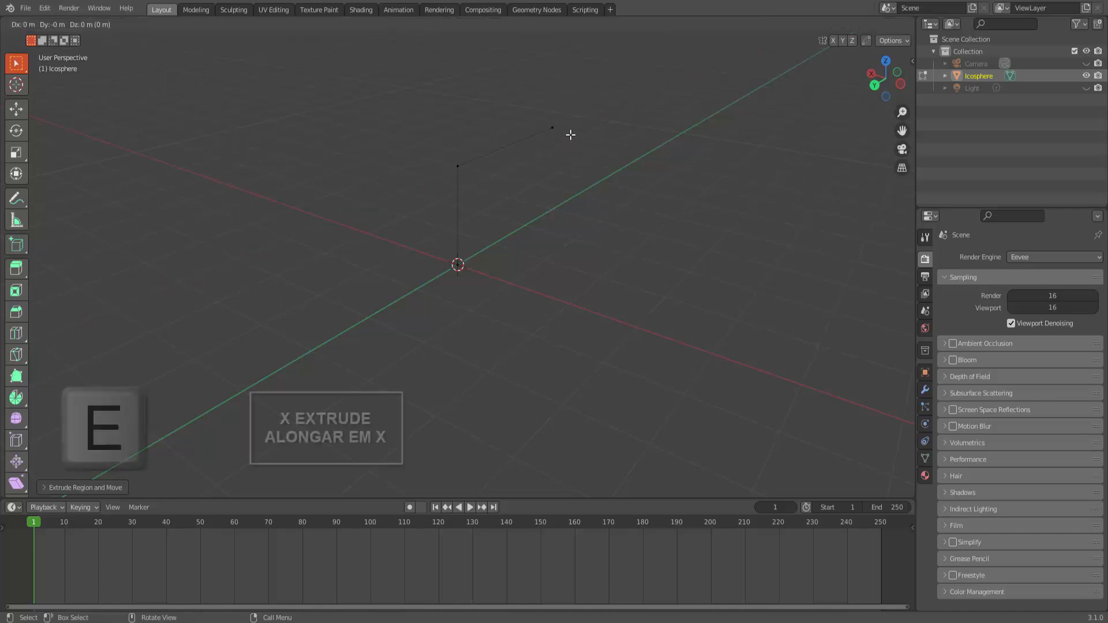
key(x)
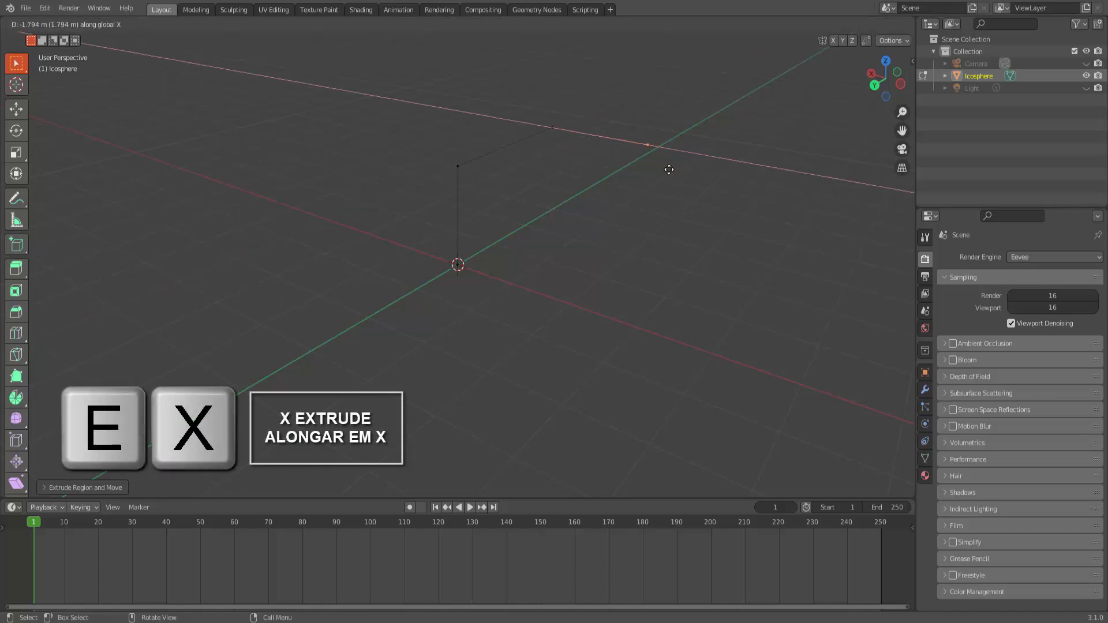
click(699, 176)
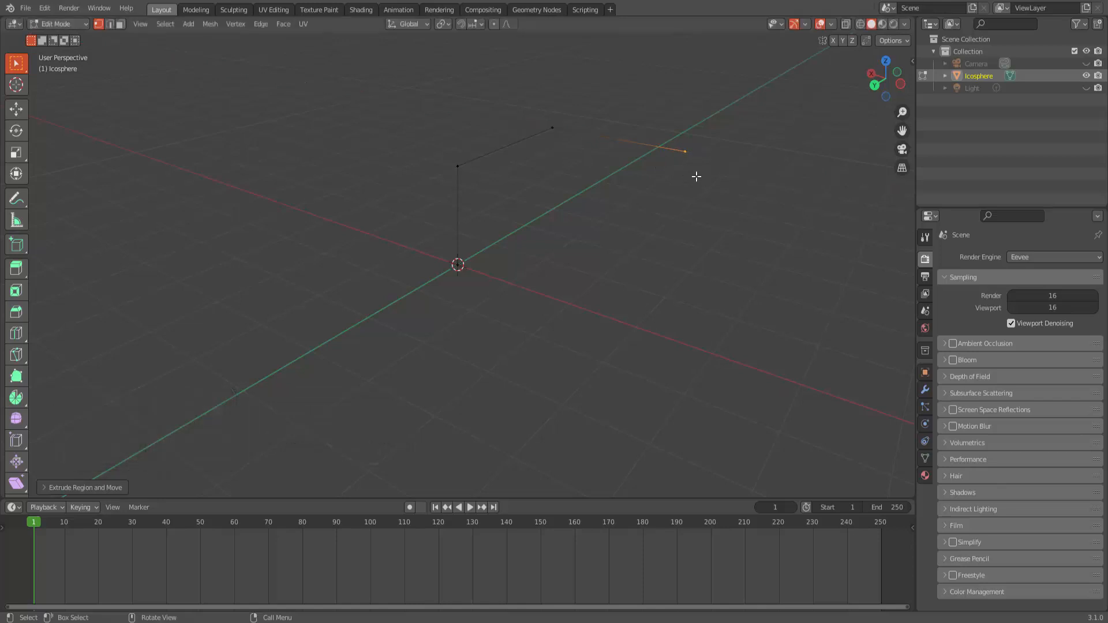
key(e)
key(y)
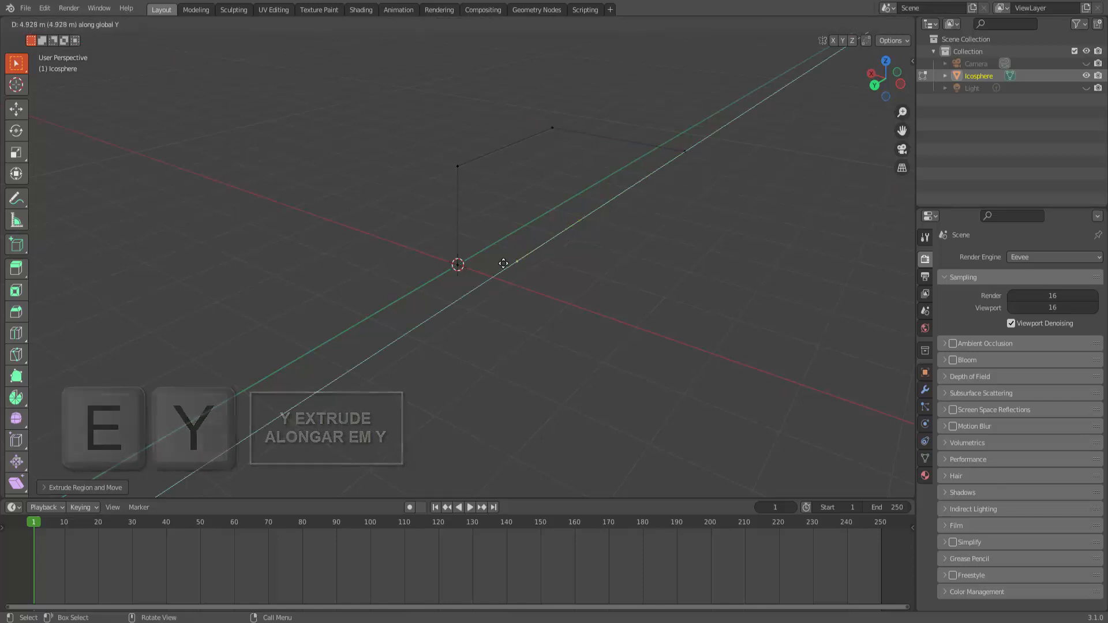
click(440, 298)
Step: Extrude the path's end vertex along positive X and finish the path with a vertical segment upward along Z
key(e)
key(x)
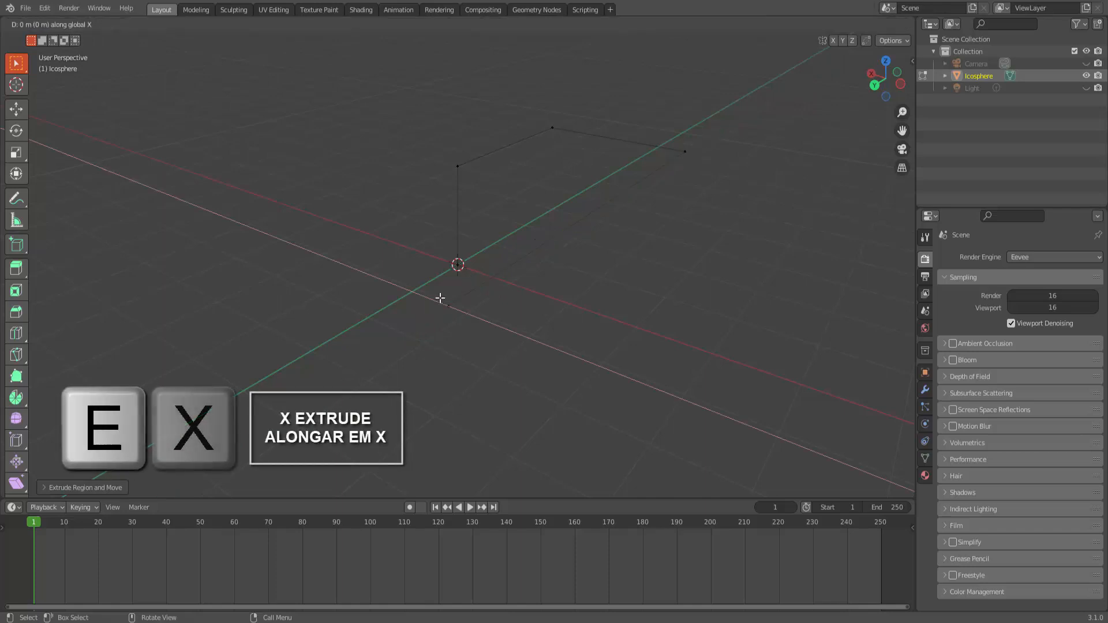
click(279, 209)
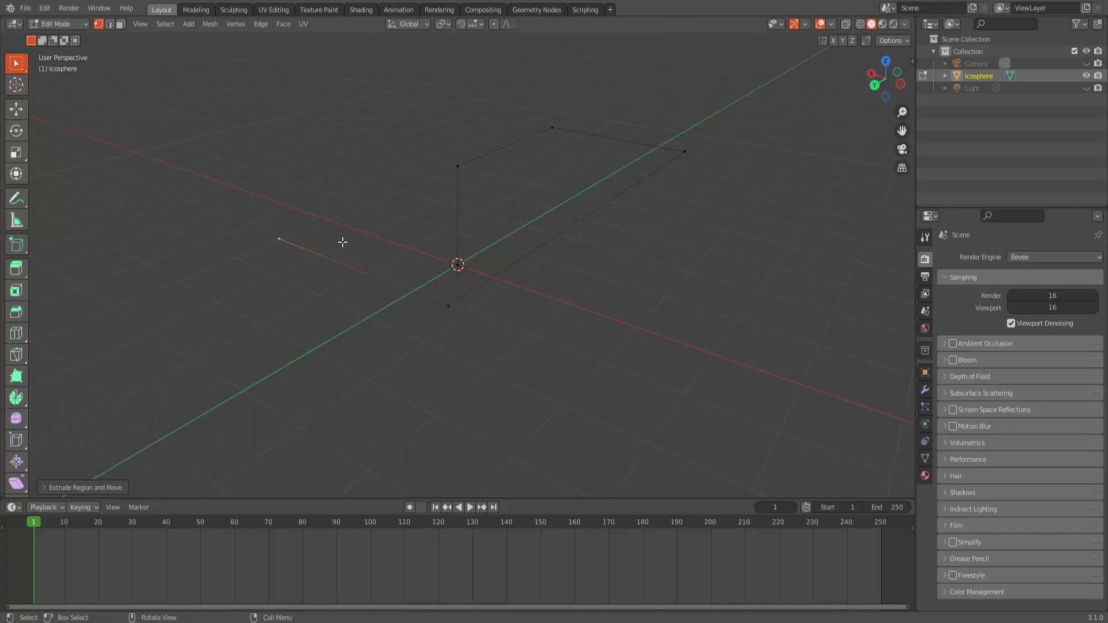
key(e)
key(z)
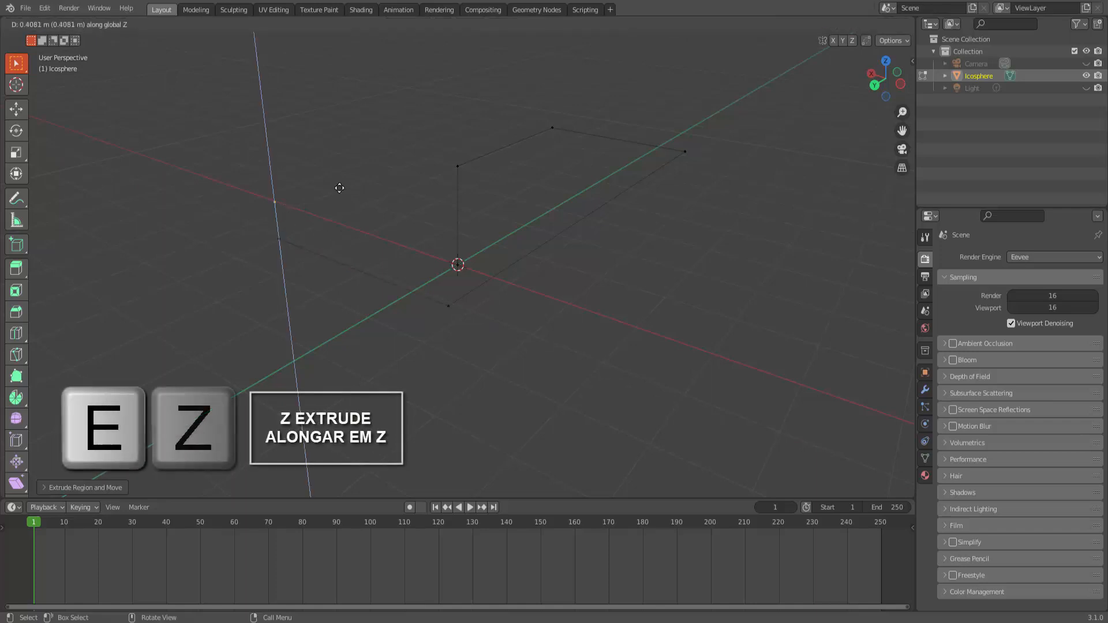
click(349, 115)
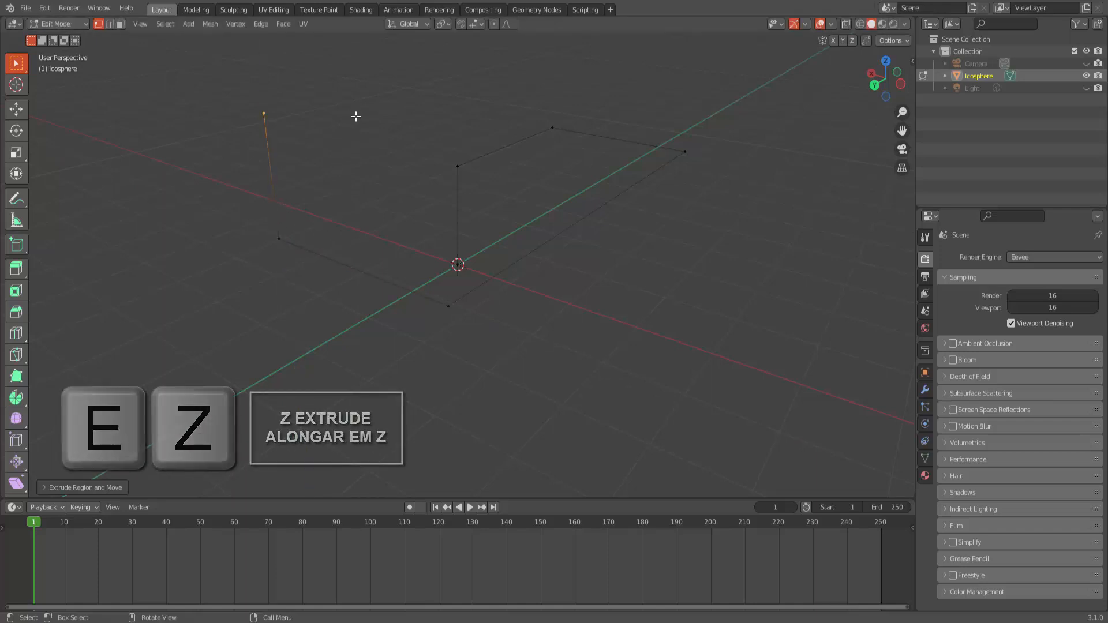
Step: Return the extruded edge path from Edit Mode to Object Mode
mouse_move(766, 281)
middle_down()
mouse_move(763, 254)
mouse_move(767, 265)
middle_up()
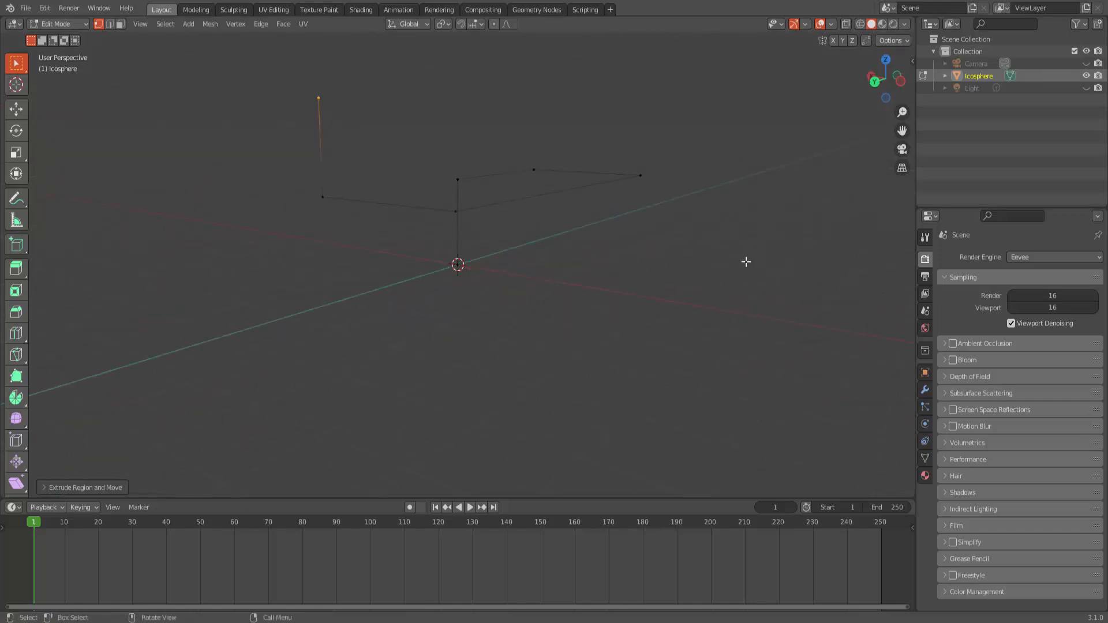
click(61, 23)
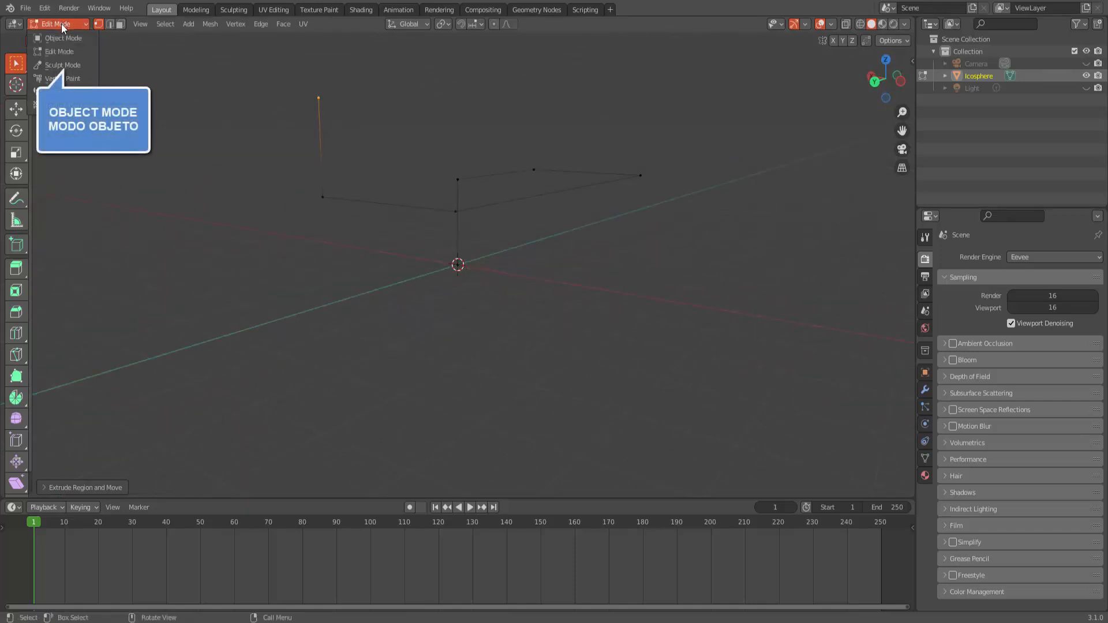
click(61, 37)
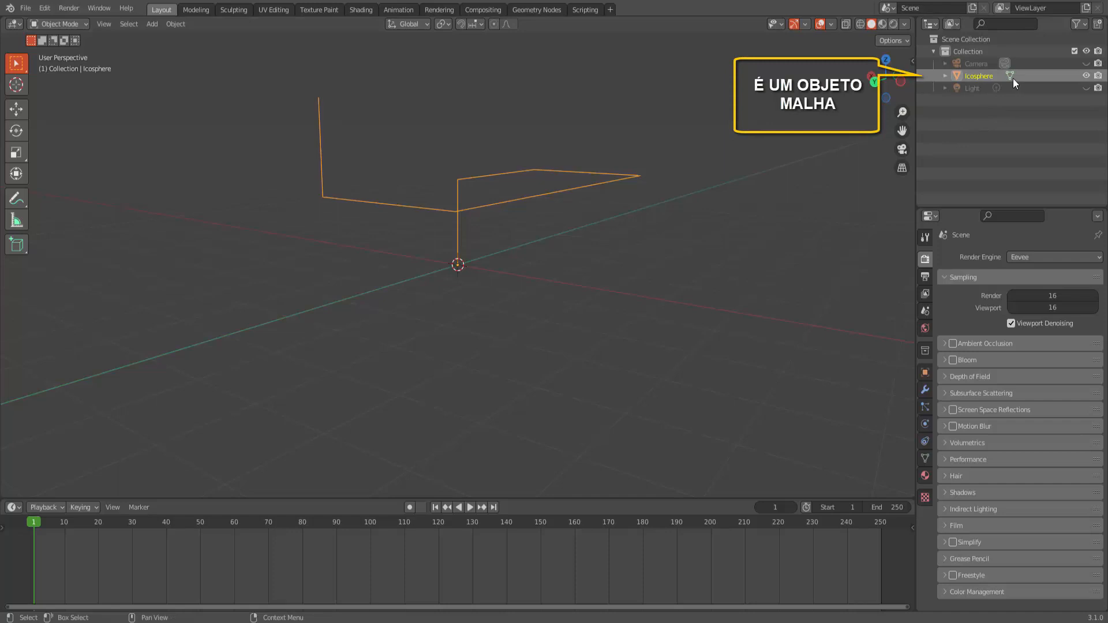
Step: Convert the selected edge path from a mesh to a curve object
middle_drag(779, 254, 742, 258)
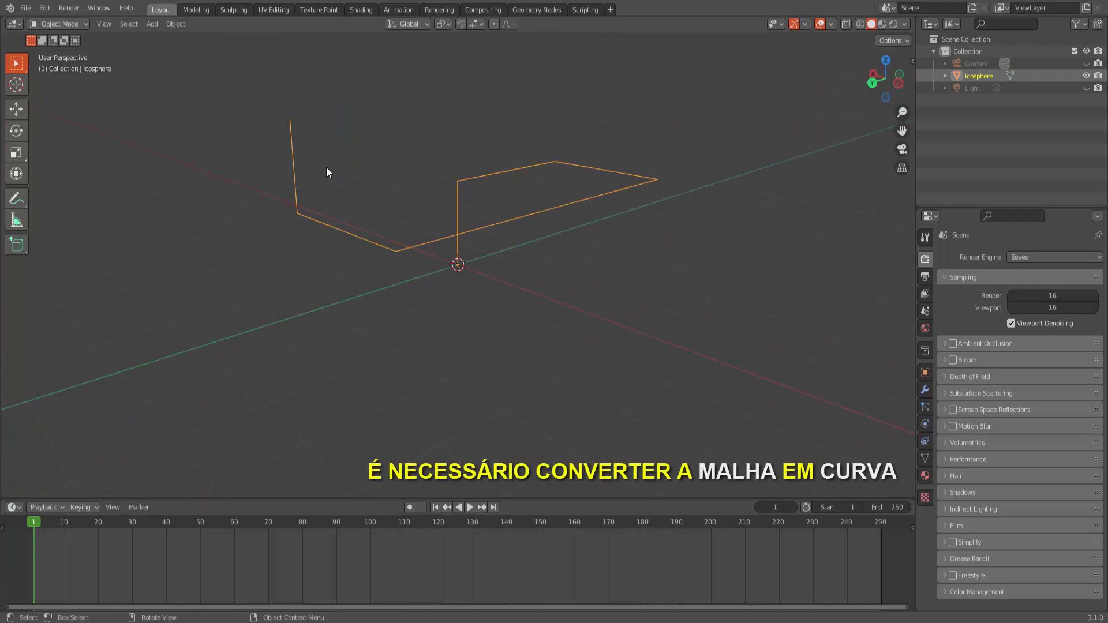
scroll(646, 176, down, 1)
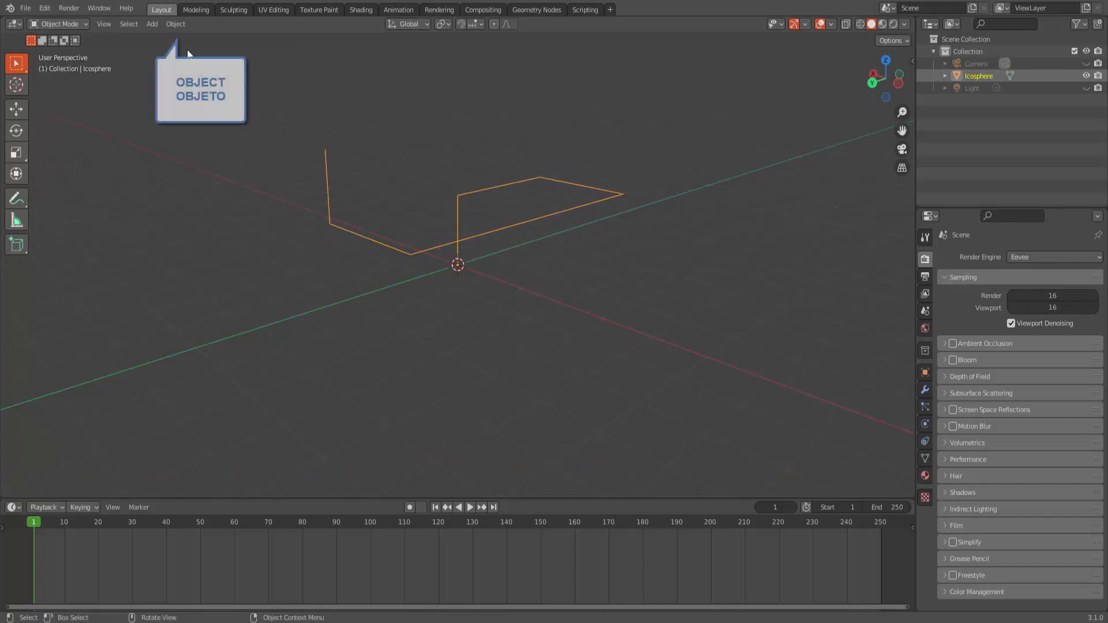
click(175, 26)
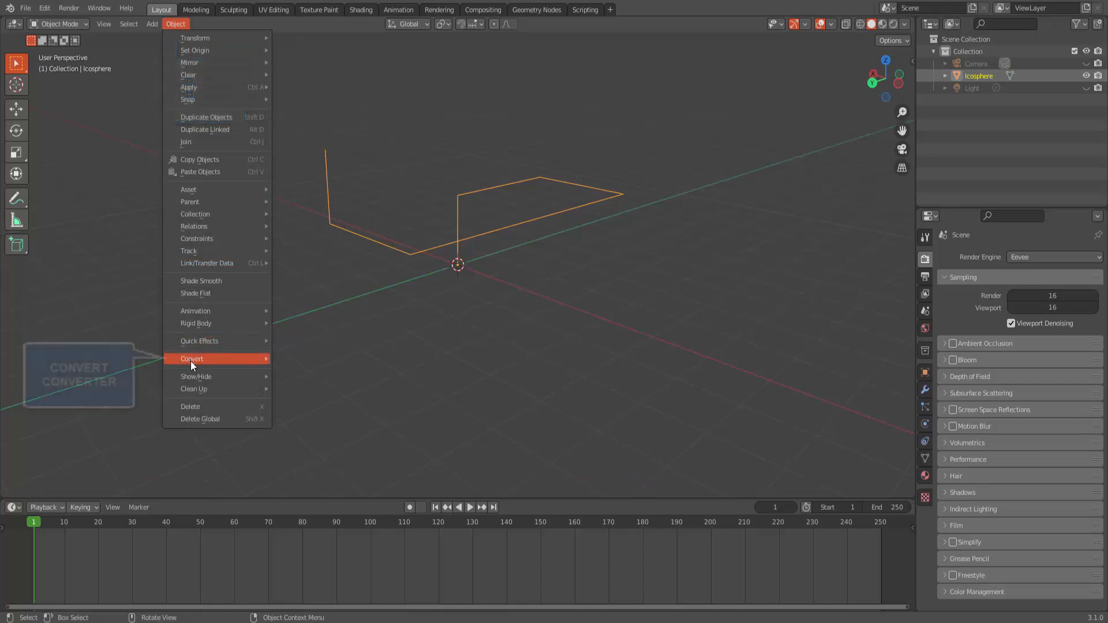
mouse_move(191, 361)
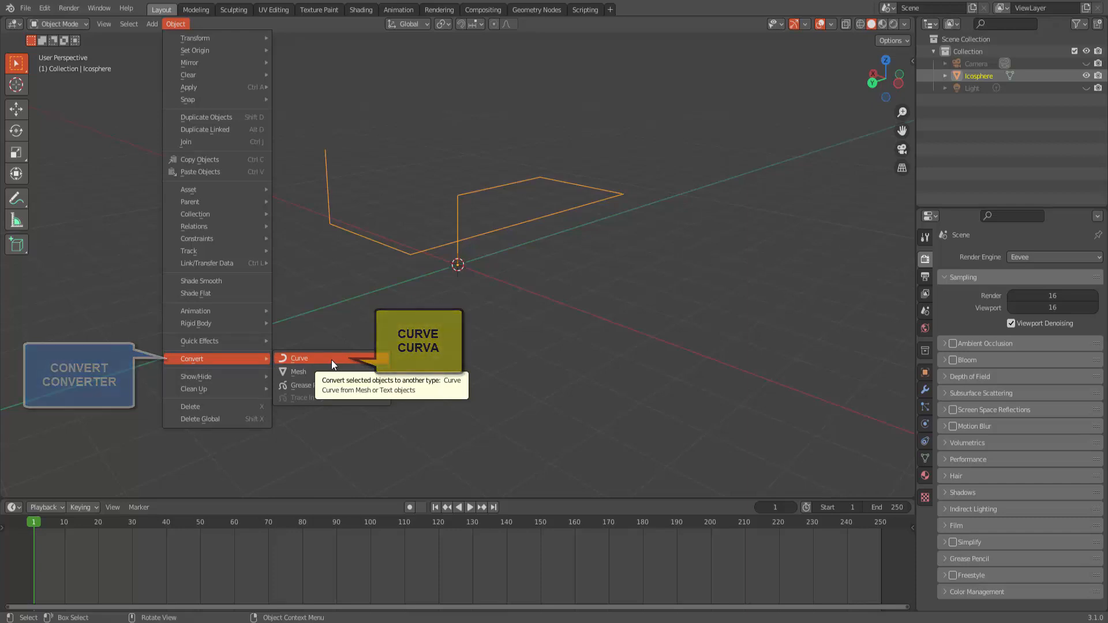
right_click(723, 183)
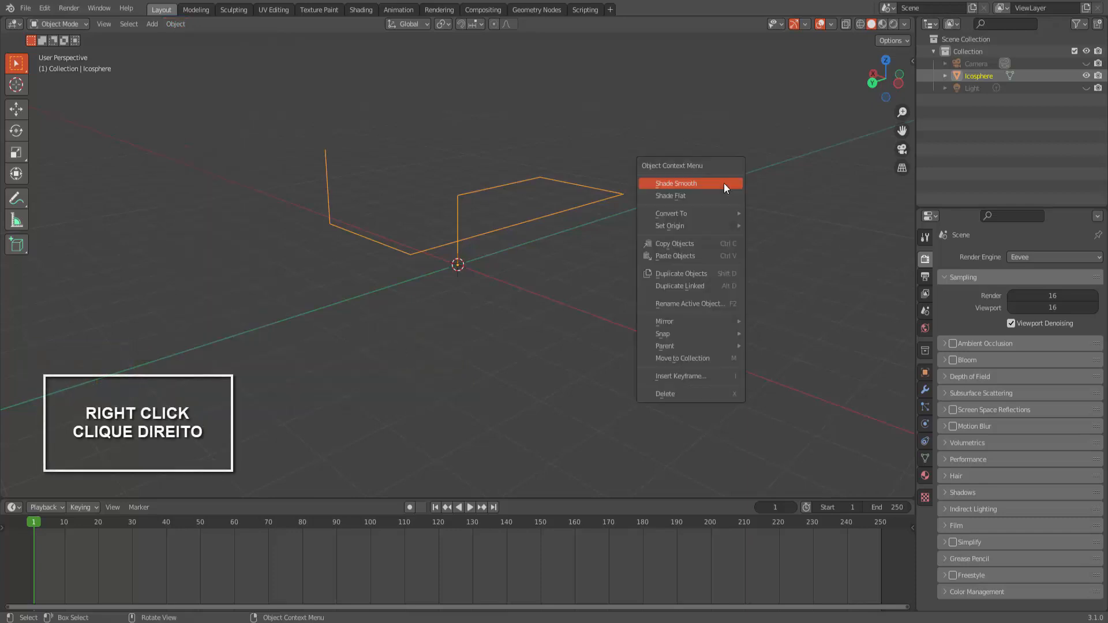
mouse_move(707, 216)
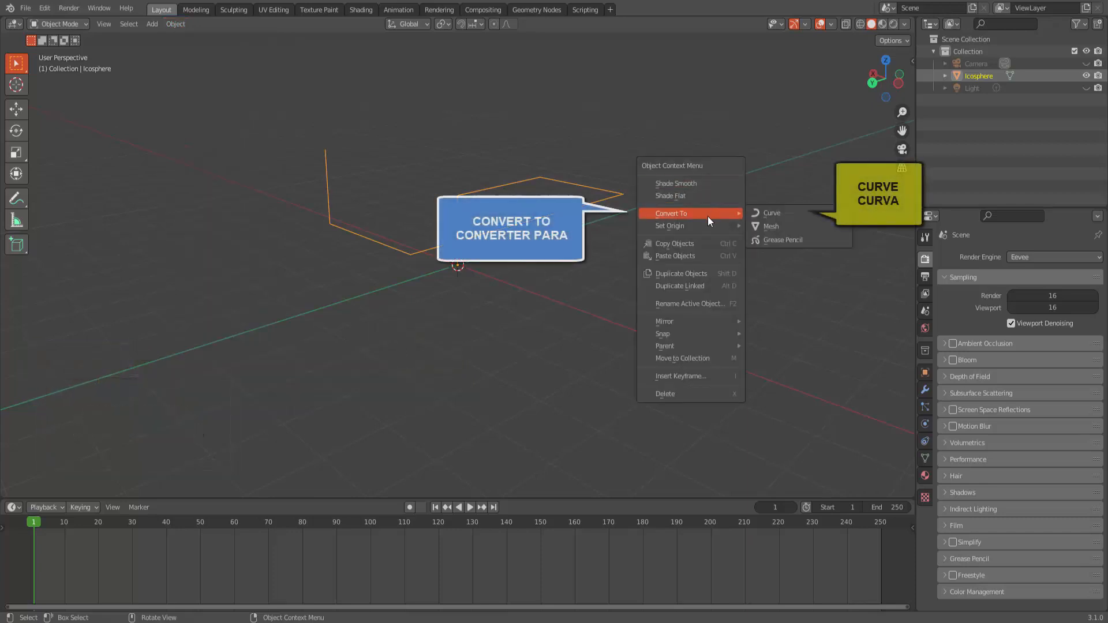
click(787, 213)
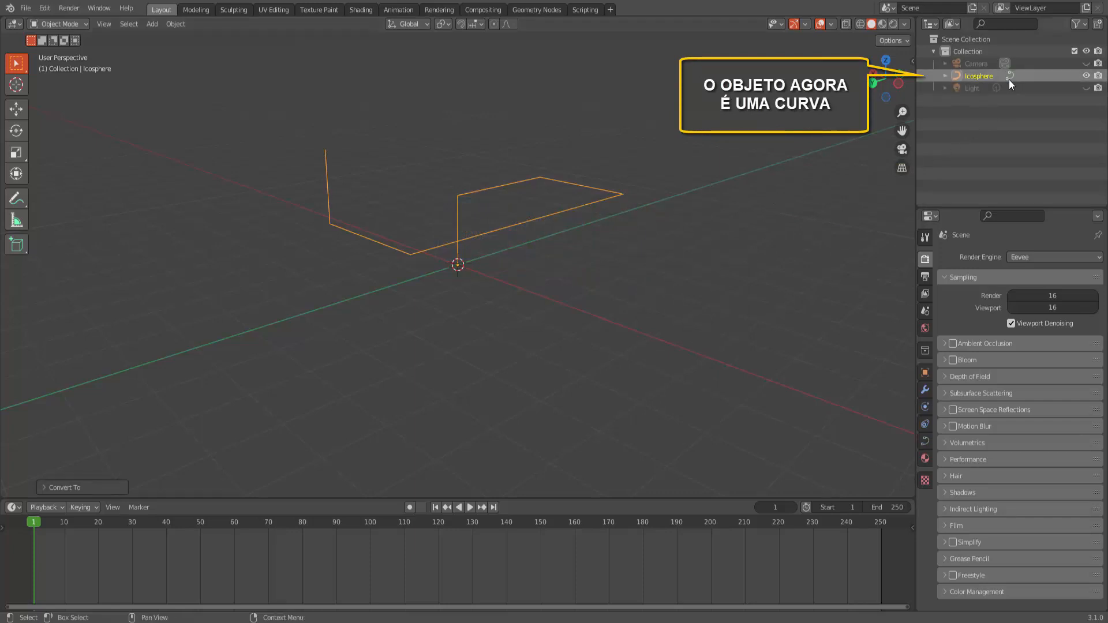
Step: Expand the Geometry settings in the curve's object data properties, down to its Bevel values
middle_drag(669, 230, 611, 229)
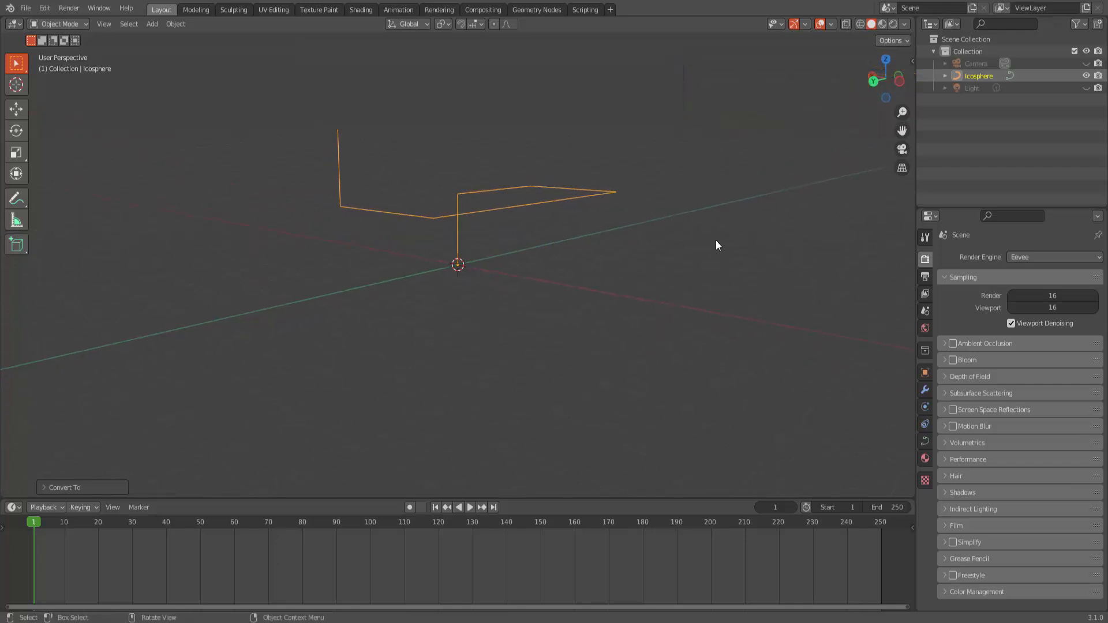
mouse_move(731, 251)
middle_down()
mouse_move(717, 265)
mouse_move(715, 256)
middle_up()
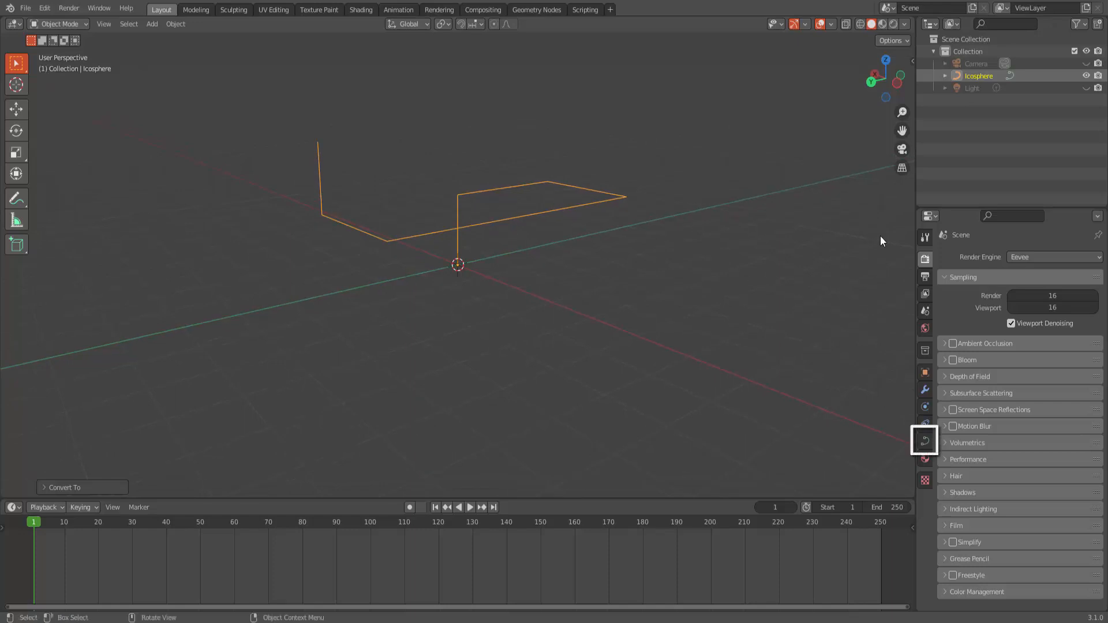
click(924, 443)
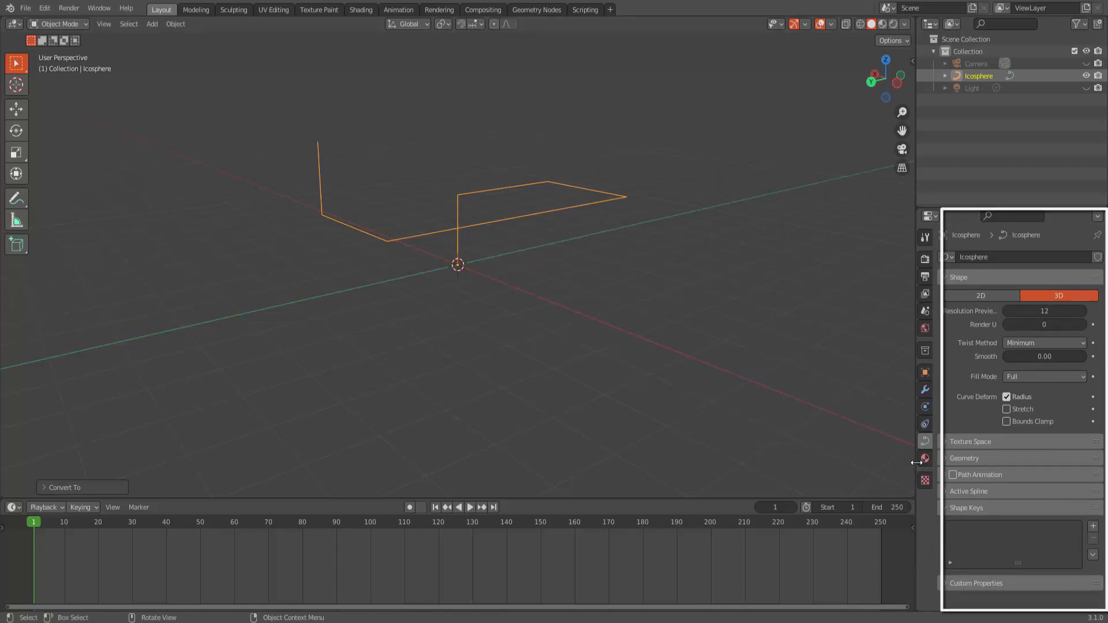
click(946, 459)
scroll(947, 466, down, 3)
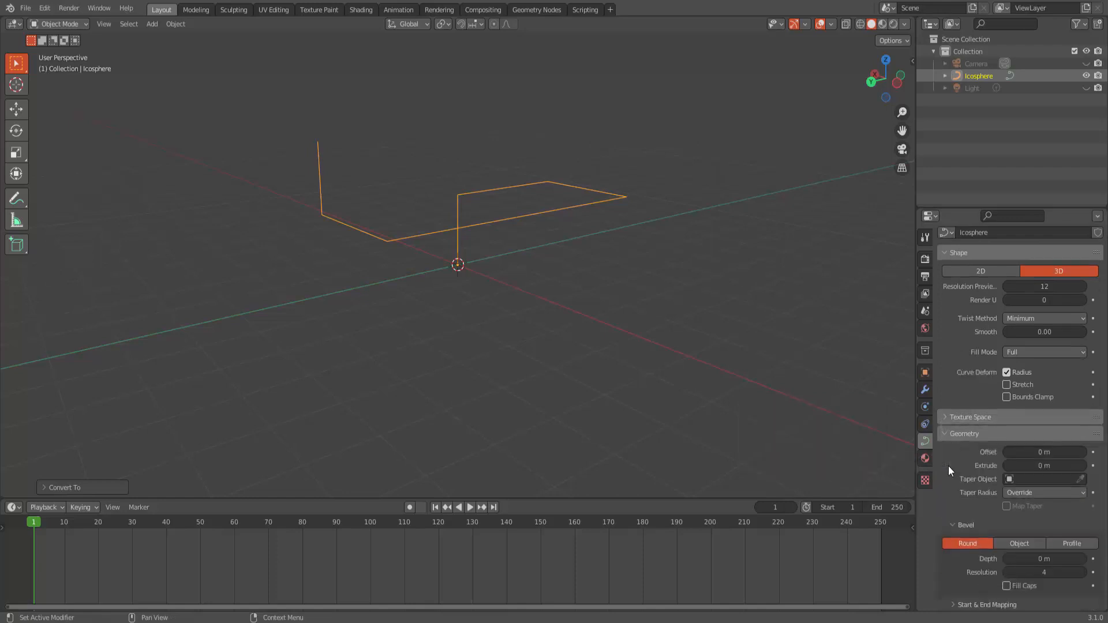
scroll(947, 466, down, 5)
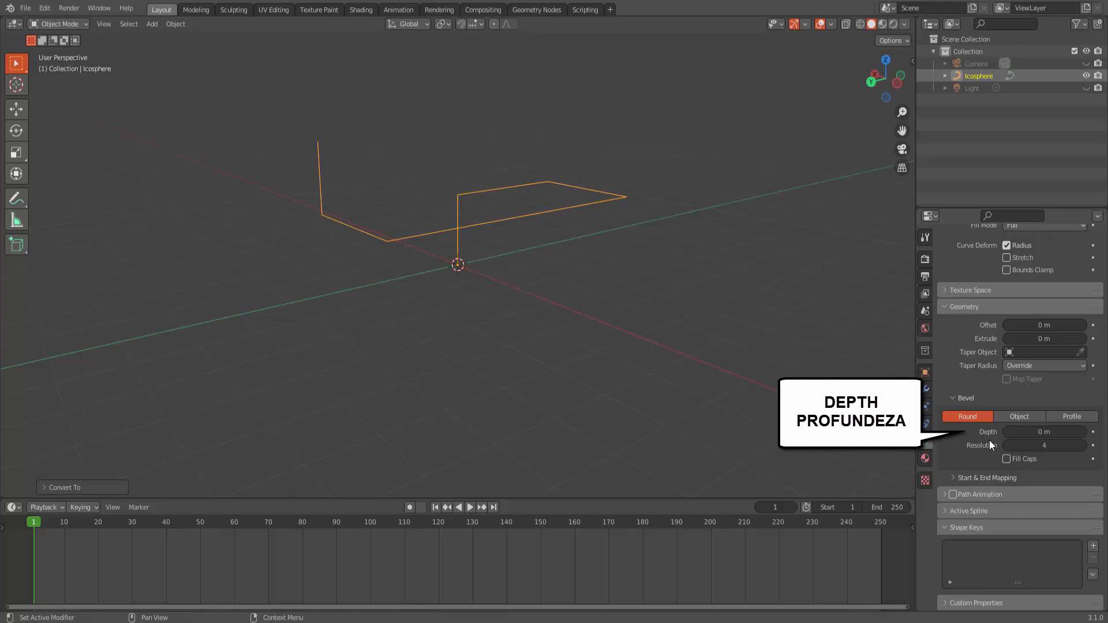
Step: Set the curve's round bevel depth to 0.15 m to give the angular path a tube shape
click(1083, 432)
click(1084, 432)
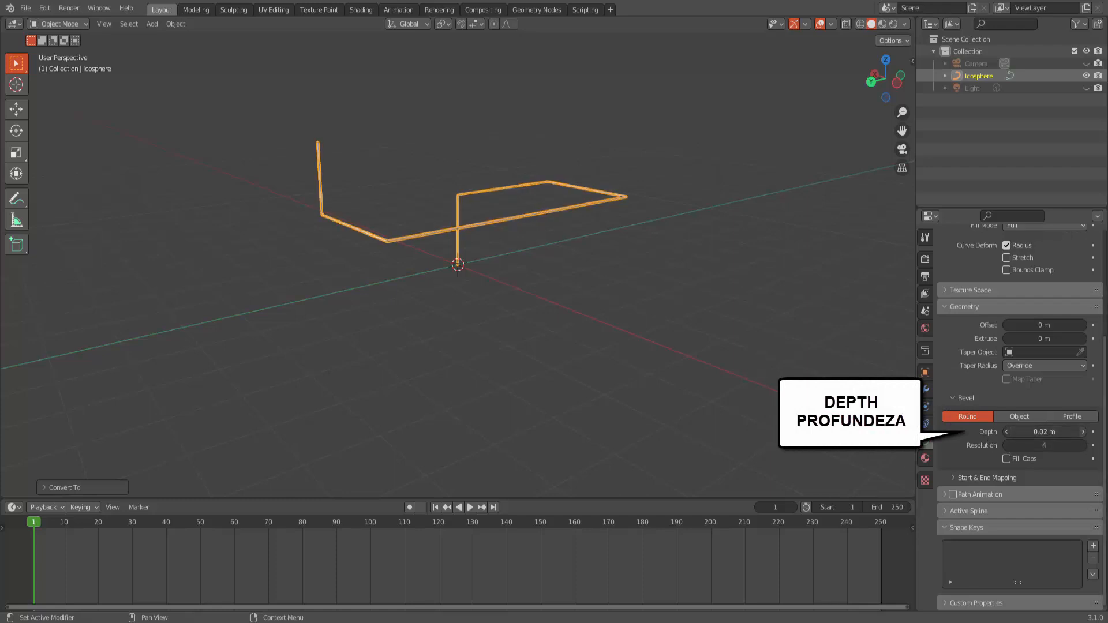
click(1083, 432)
click(1083, 431)
click(1084, 432)
click(1084, 431)
click(1083, 431)
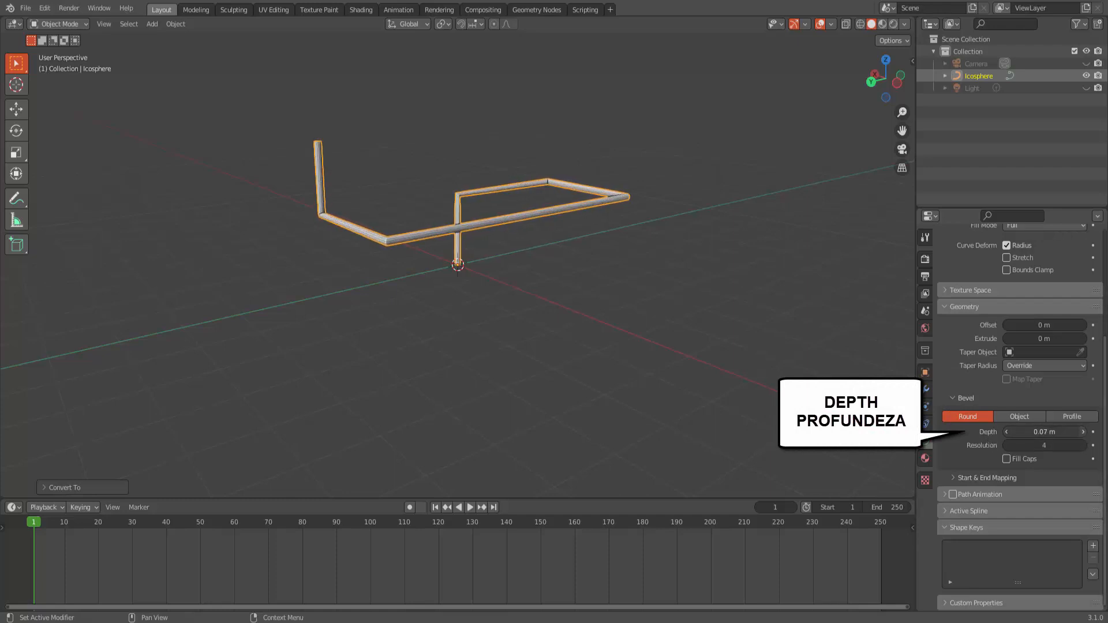
click(1084, 432)
click(1084, 432)
click(1083, 431)
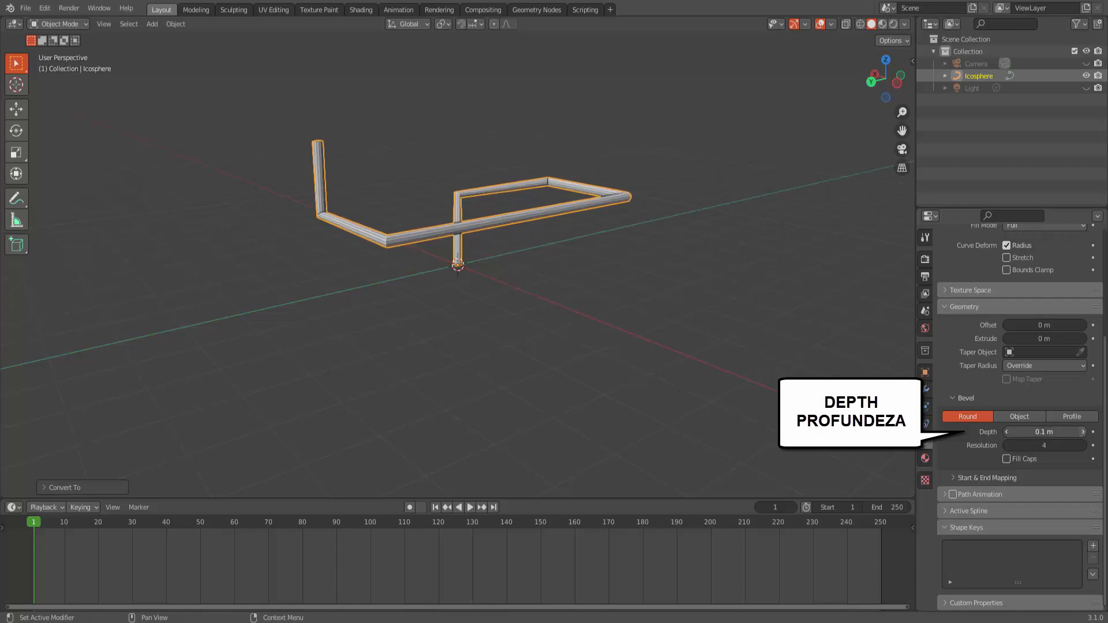
click(1084, 431)
click(1084, 432)
click(1083, 432)
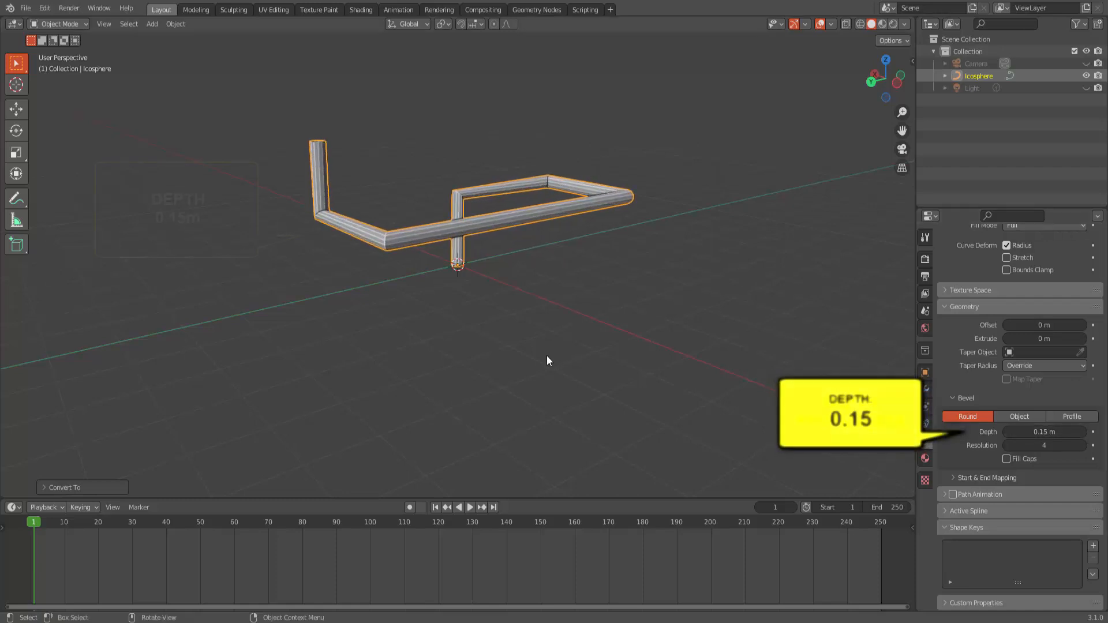
Step: Inspect the angular tube, and undo the bevel depth, the curve conversion and the path's last vertical extrusion, back to the mesh in Edit Mode
mouse_move(538, 352)
middle_down()
mouse_move(576, 351)
mouse_move(557, 356)
middle_up()
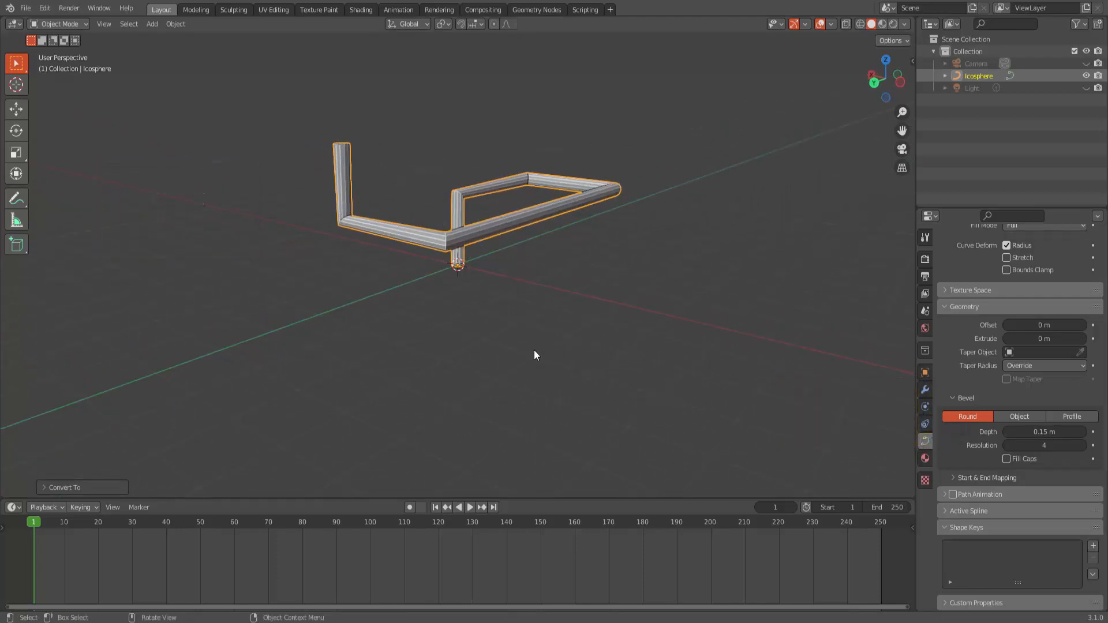
middle_drag(316, 298, 395, 308)
middle_drag(669, 294, 364, 292)
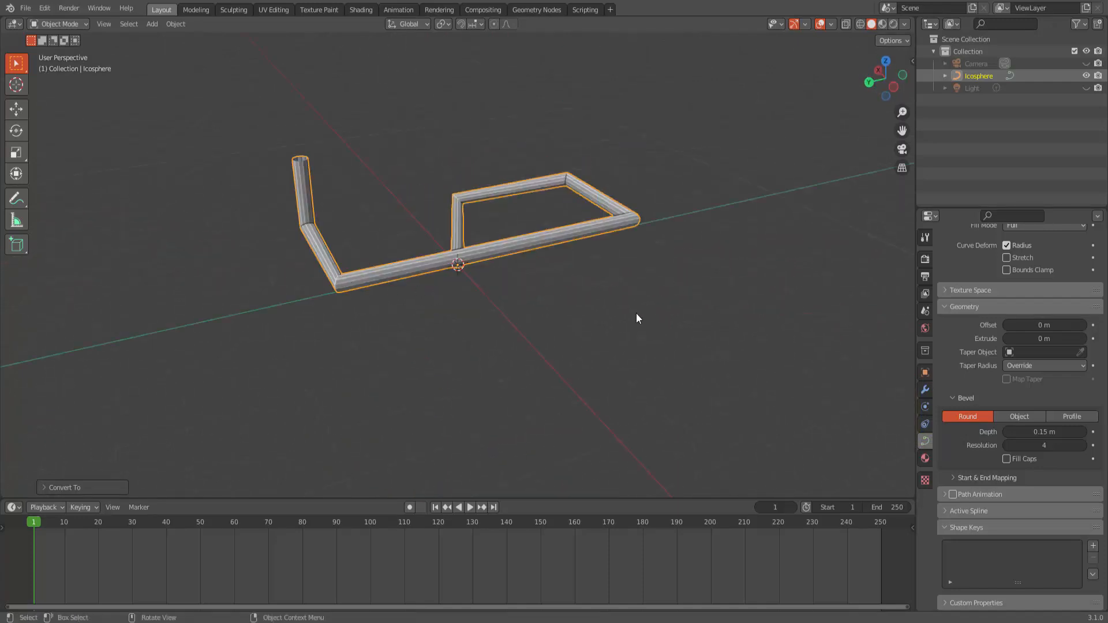
middle_drag(636, 314, 670, 309)
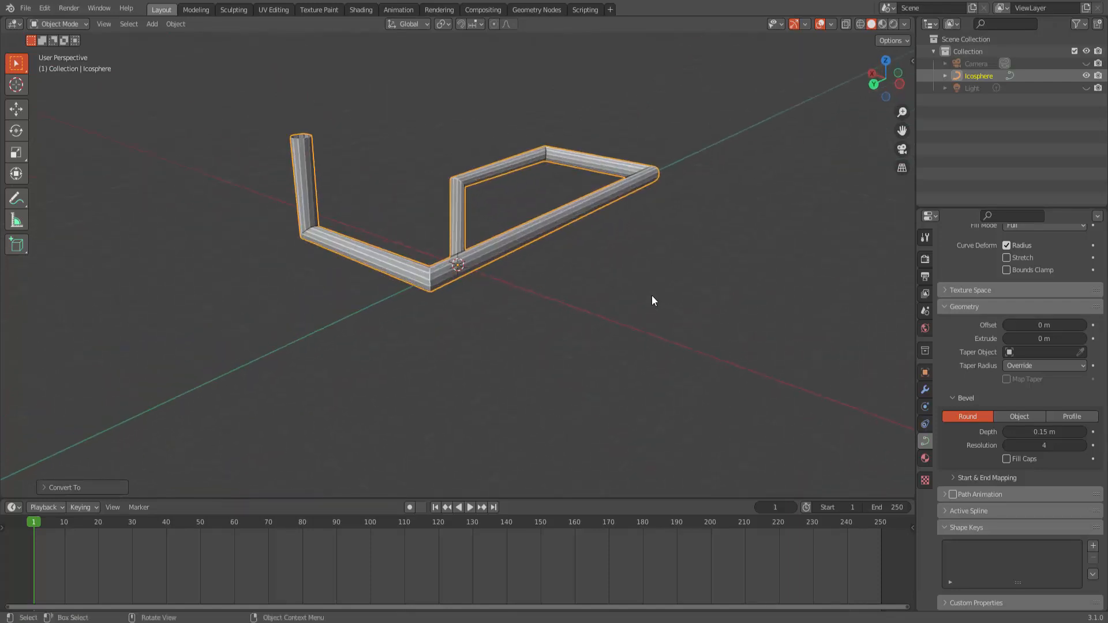
scroll(651, 296, down, 2)
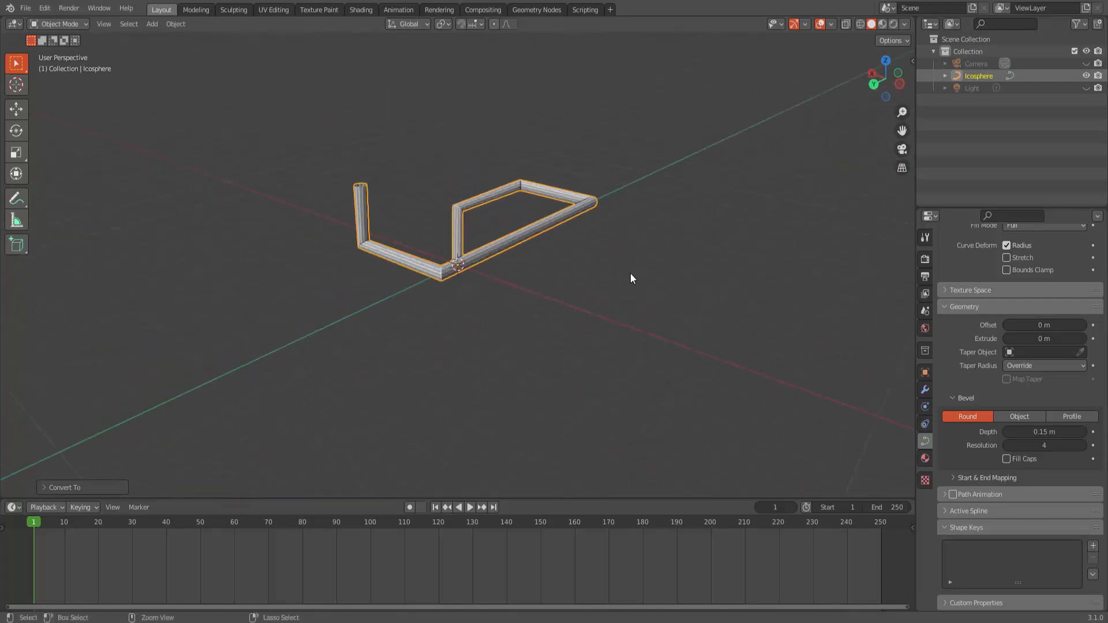
key(ctrl+z)
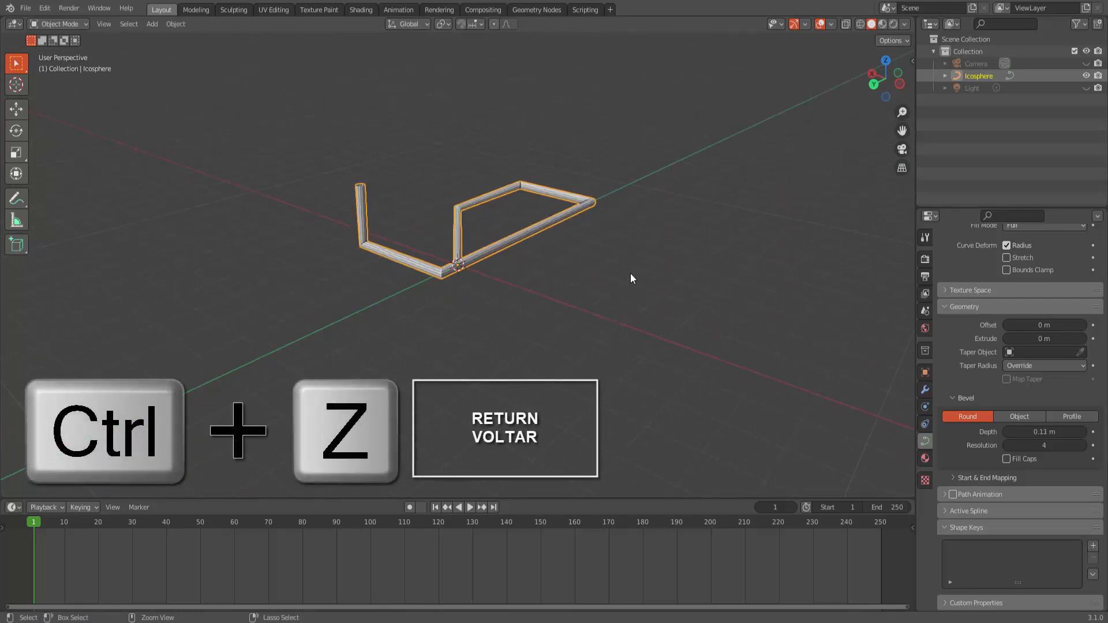
key(ctrl+z)
key(ctrl+z)
key(ctrl+z)
key(ctrl+z)
key(ctrl+z)
key(ctrl+z)
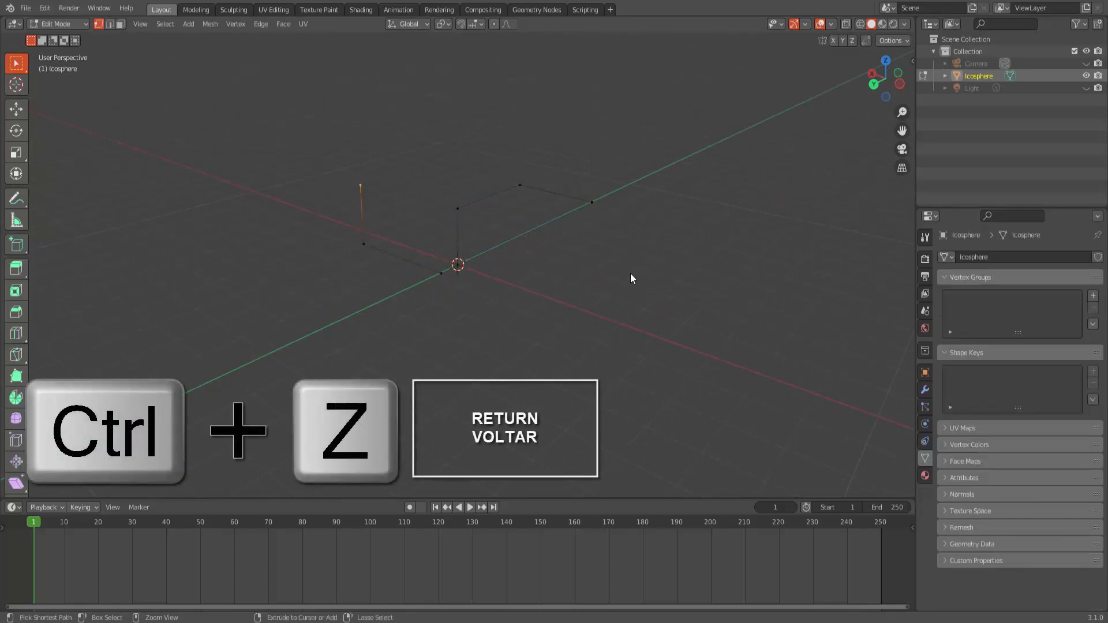
key(ctrl+z)
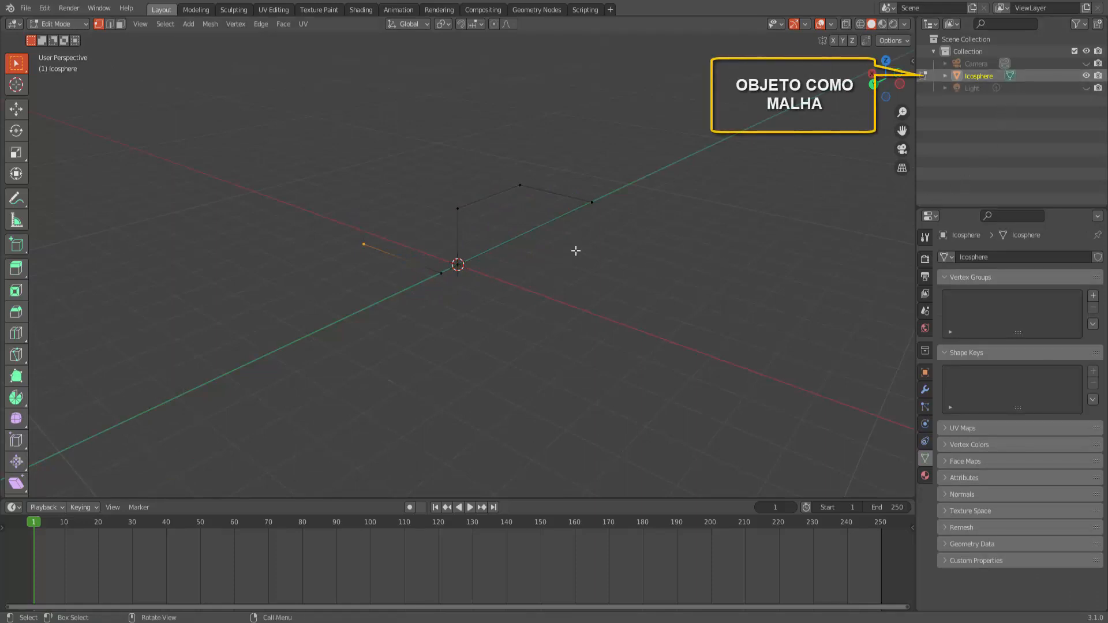
Step: Select the entire mesh path and bevel its vertices with a width of about 0.304 m and 4 segments
scroll(587, 265, up, 2)
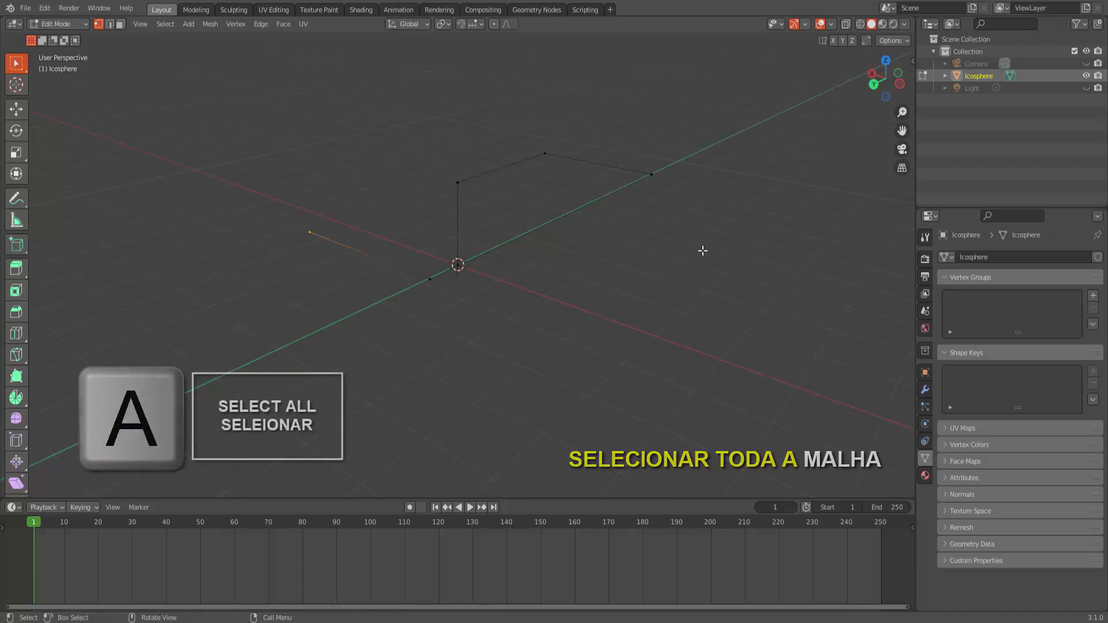
key(a)
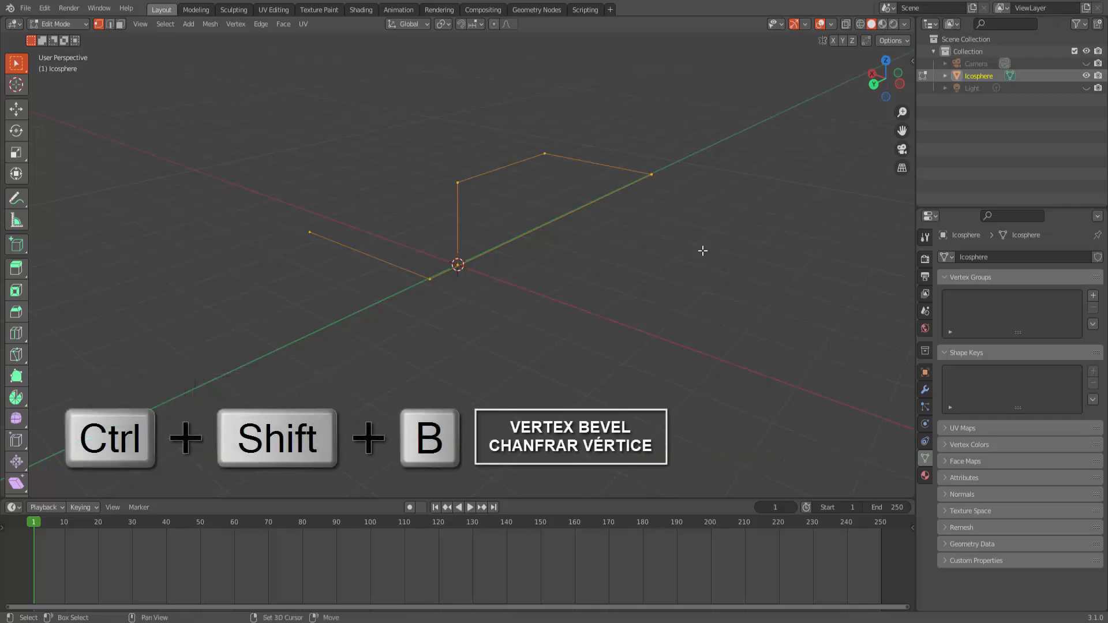
key(ctrl+shift+b)
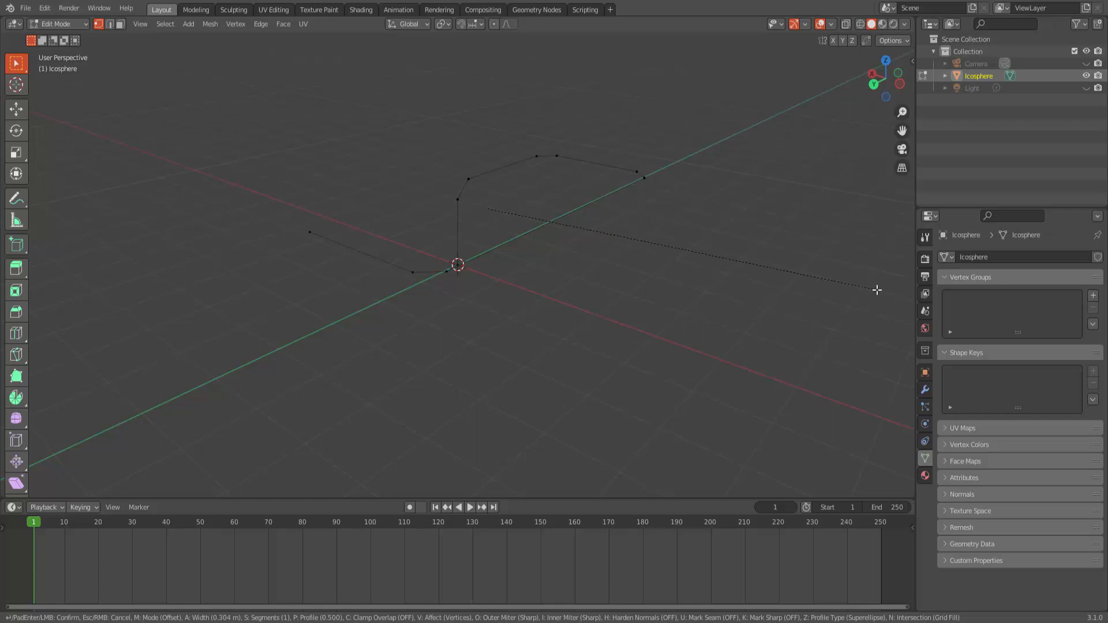
scroll(877, 289, up, 2)
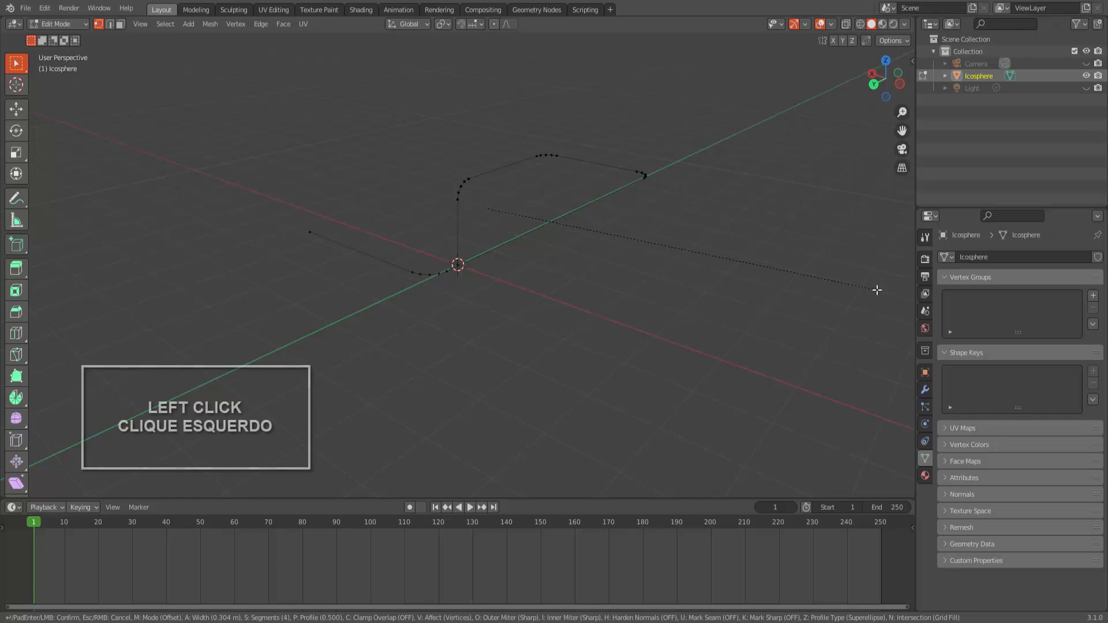
click(877, 289)
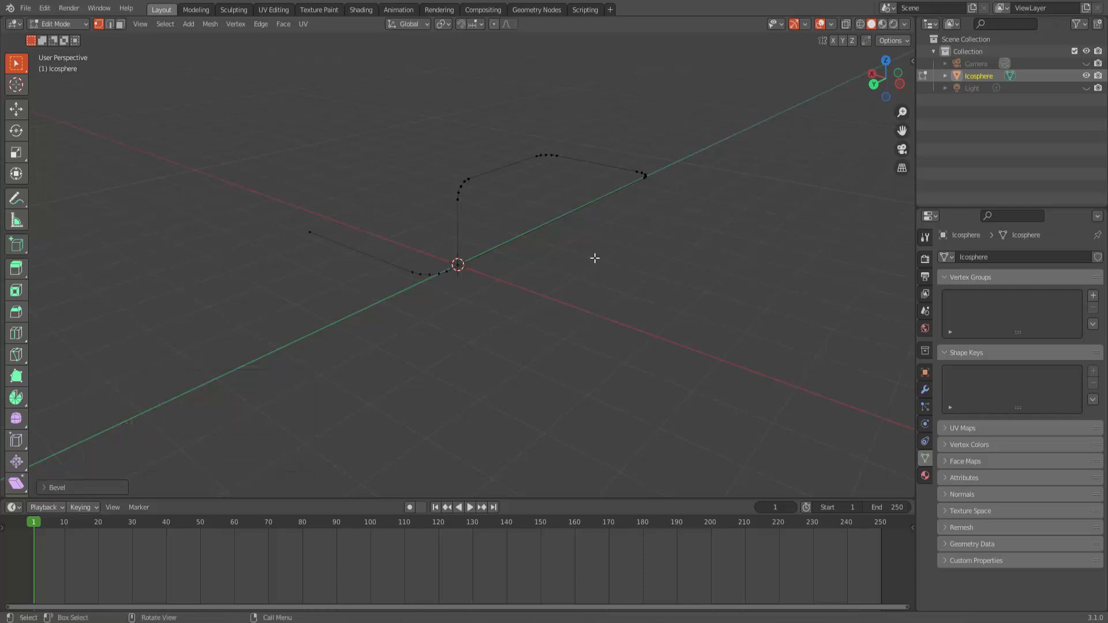
Step: Return the rounded path to Object Mode and convert it from a mesh to a curve
click(60, 23)
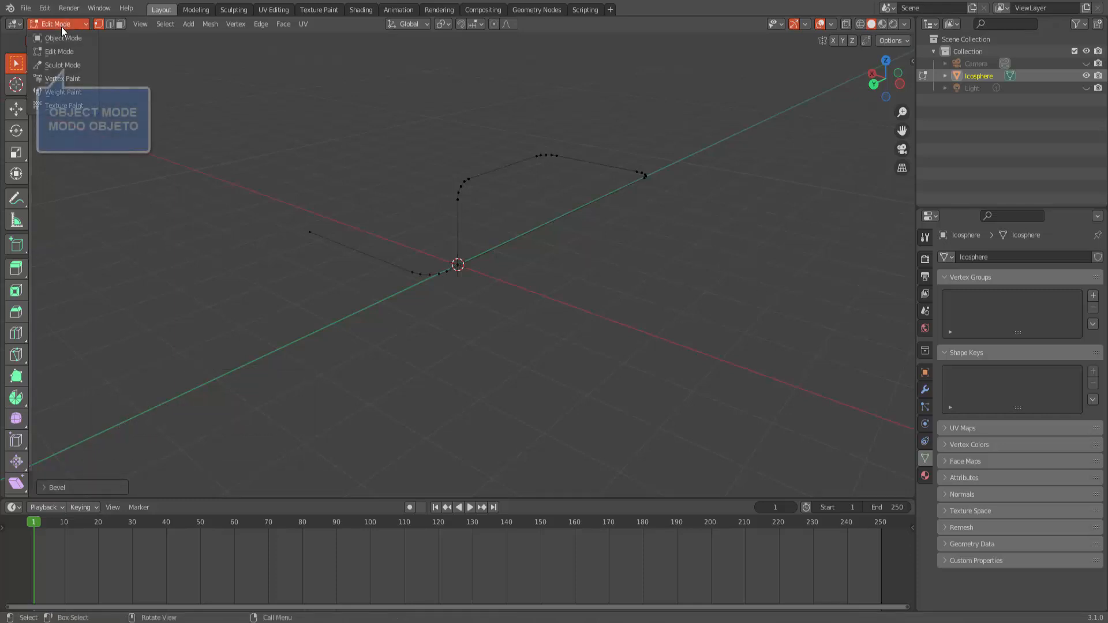
click(63, 38)
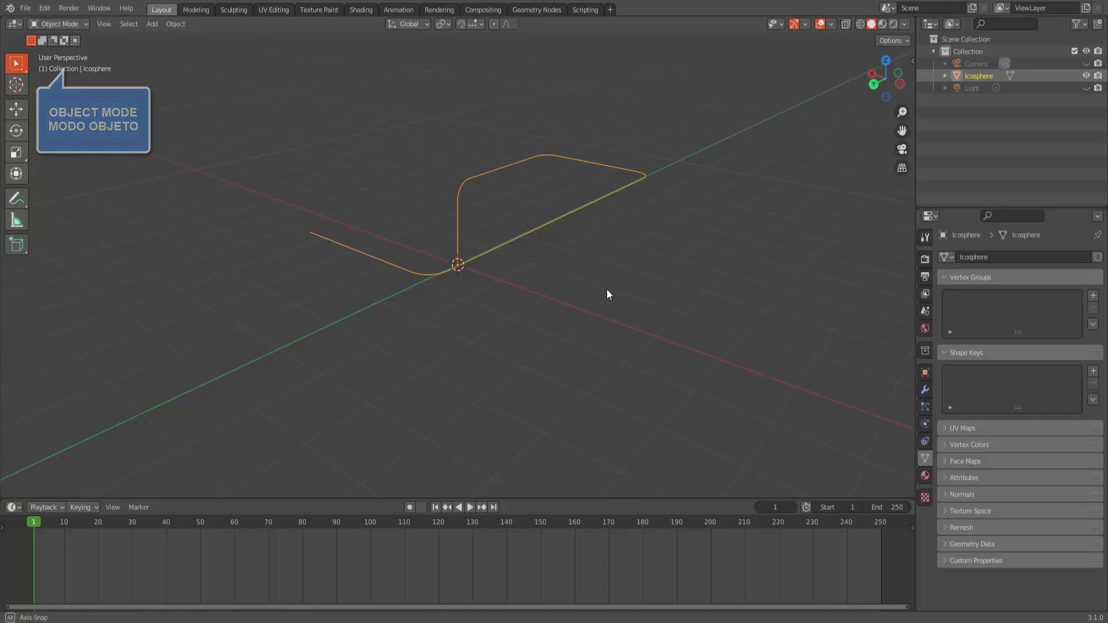
middle_drag(621, 288, 623, 291)
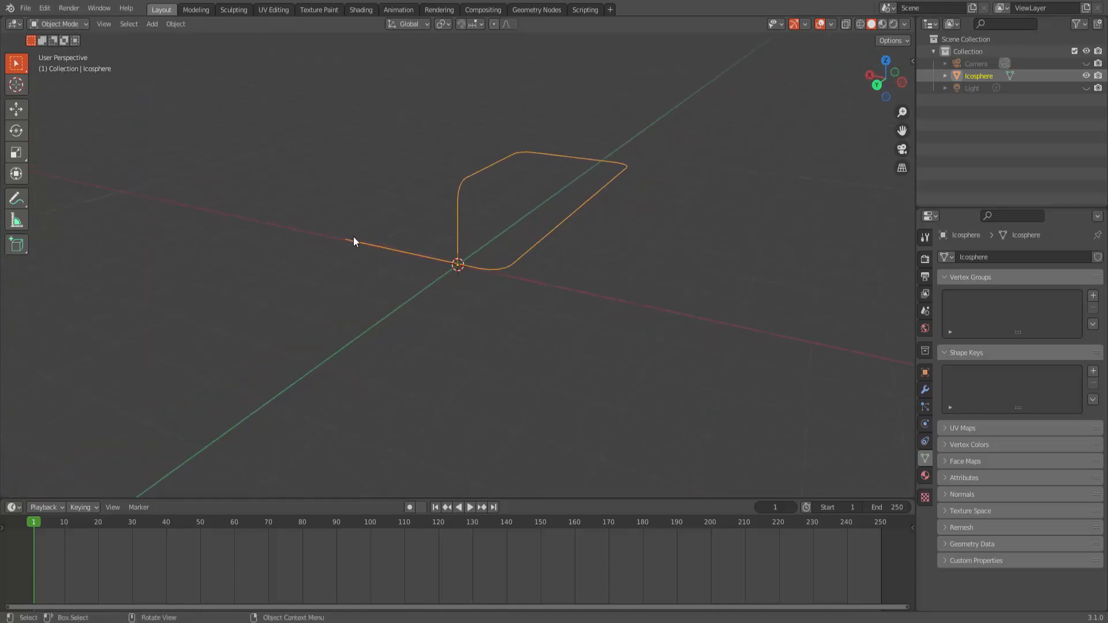
mouse_move(699, 239)
middle_down()
mouse_move(589, 233)
mouse_move(684, 232)
middle_up()
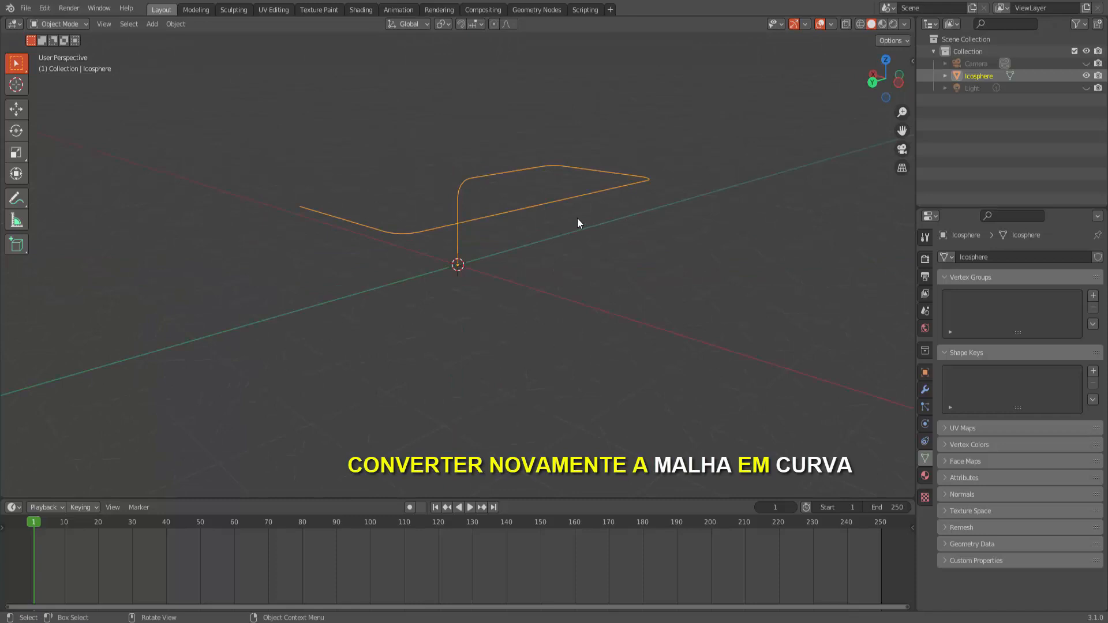
right_click(760, 195)
mouse_move(760, 195)
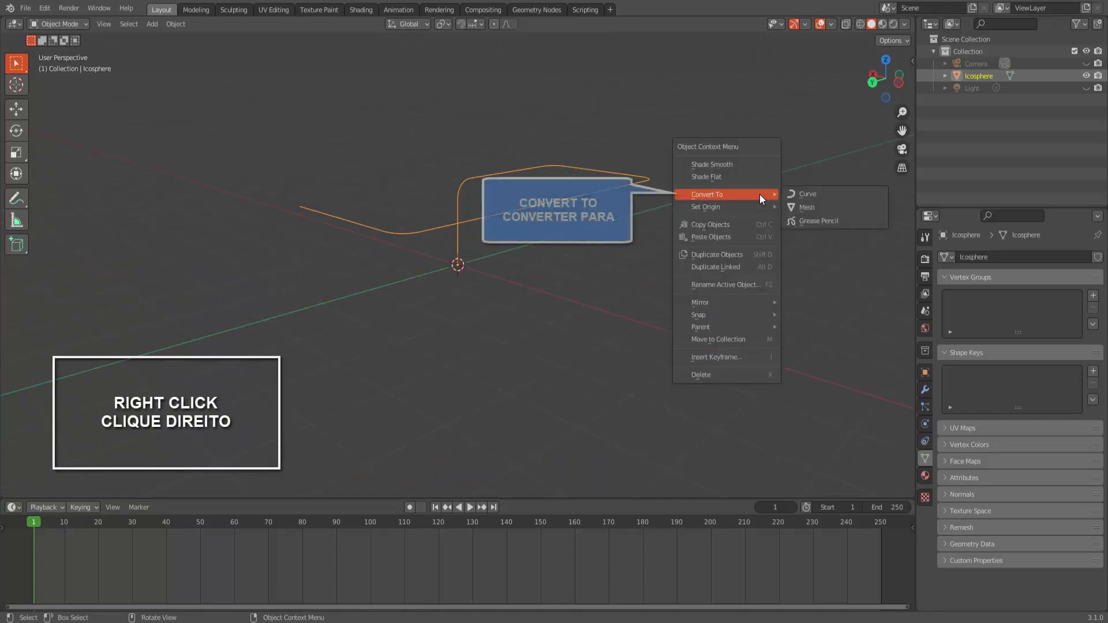
click(805, 194)
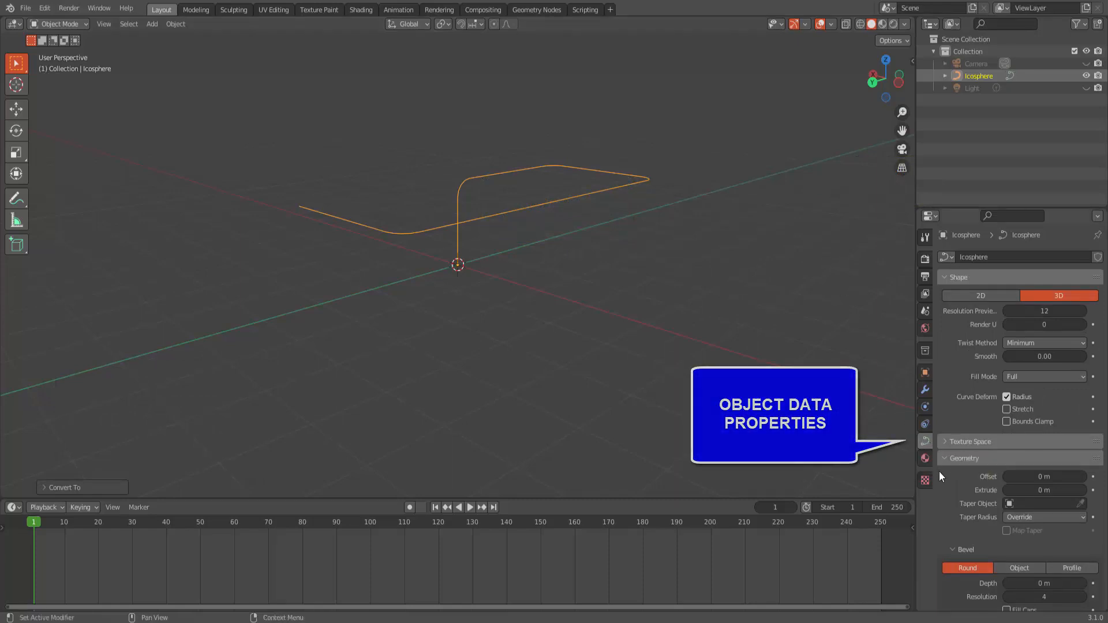
Step: Set the rounded curve's bevel depth to 0.15 m
scroll(939, 476, down, 5)
scroll(939, 476, down, 1)
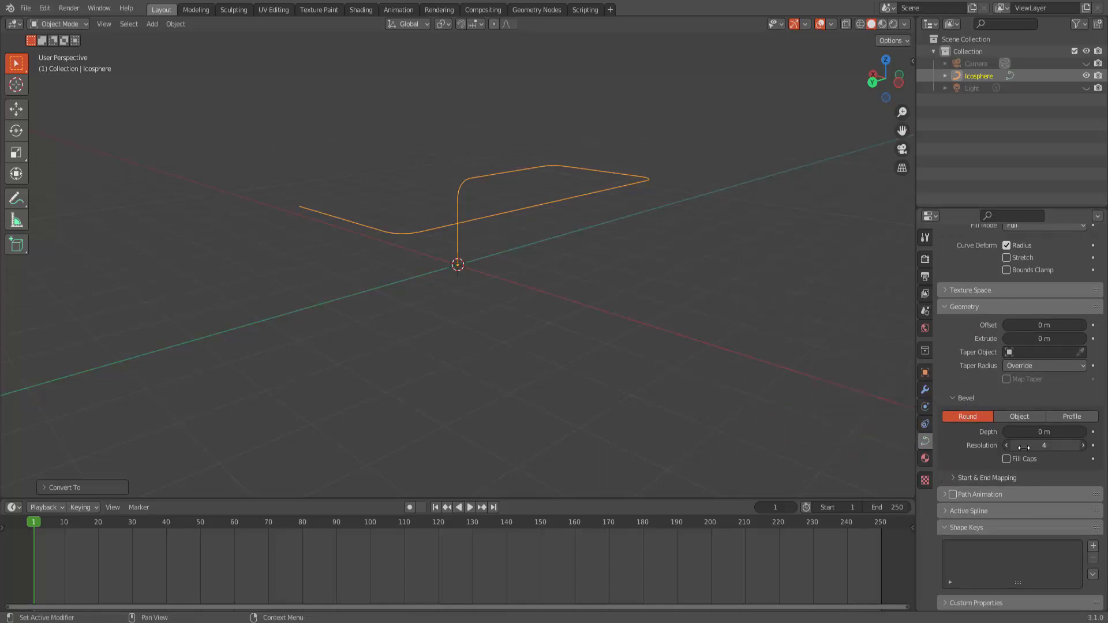
click(1083, 432)
click(1083, 431)
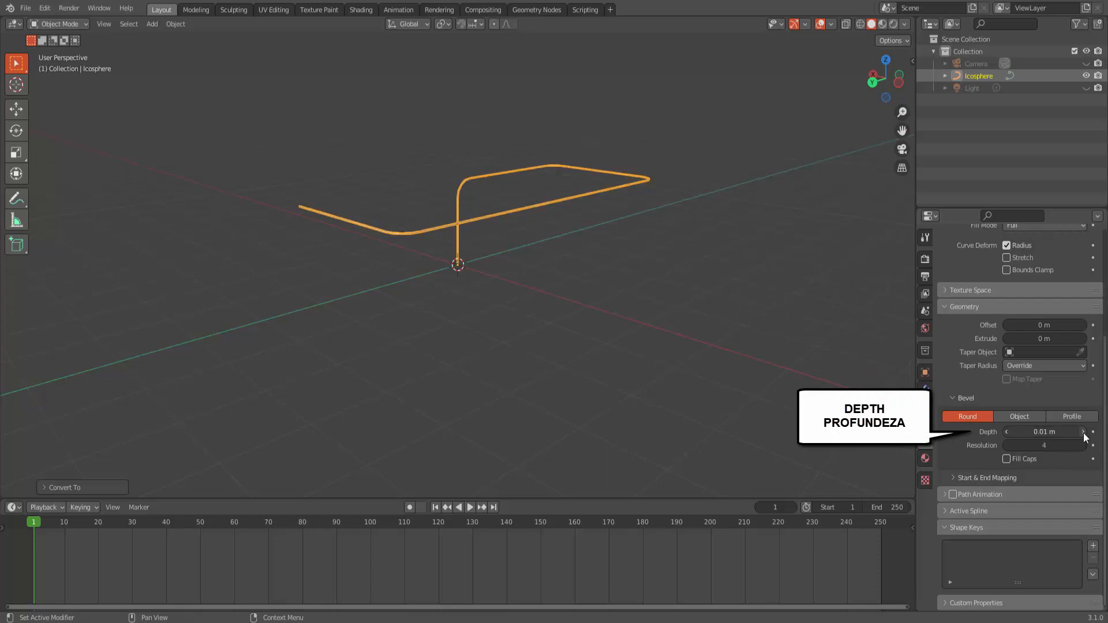
click(1083, 431)
click(1083, 431)
click(1083, 432)
click(1083, 431)
click(1082, 432)
click(1083, 432)
click(1083, 432)
click(1082, 432)
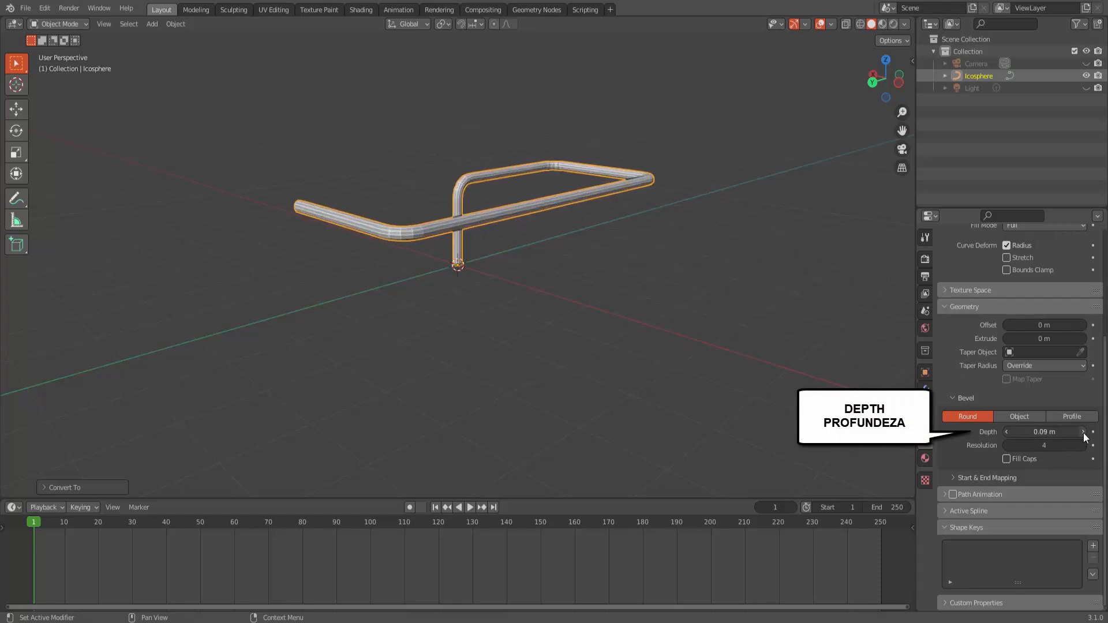
click(1083, 431)
click(1083, 432)
click(1083, 431)
click(1083, 431)
click(1082, 432)
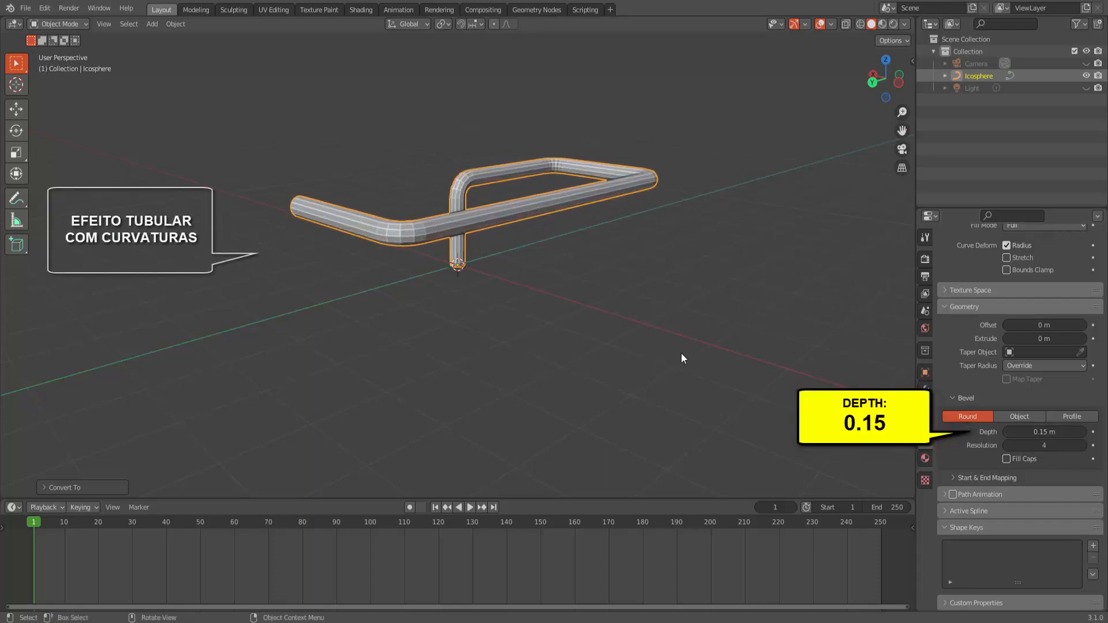
Step: Raise the tube's bevel resolution to 10 and inspect the smoother surface
mouse_move(673, 351)
middle_down()
mouse_move(654, 371)
mouse_move(614, 359)
mouse_move(671, 352)
middle_up()
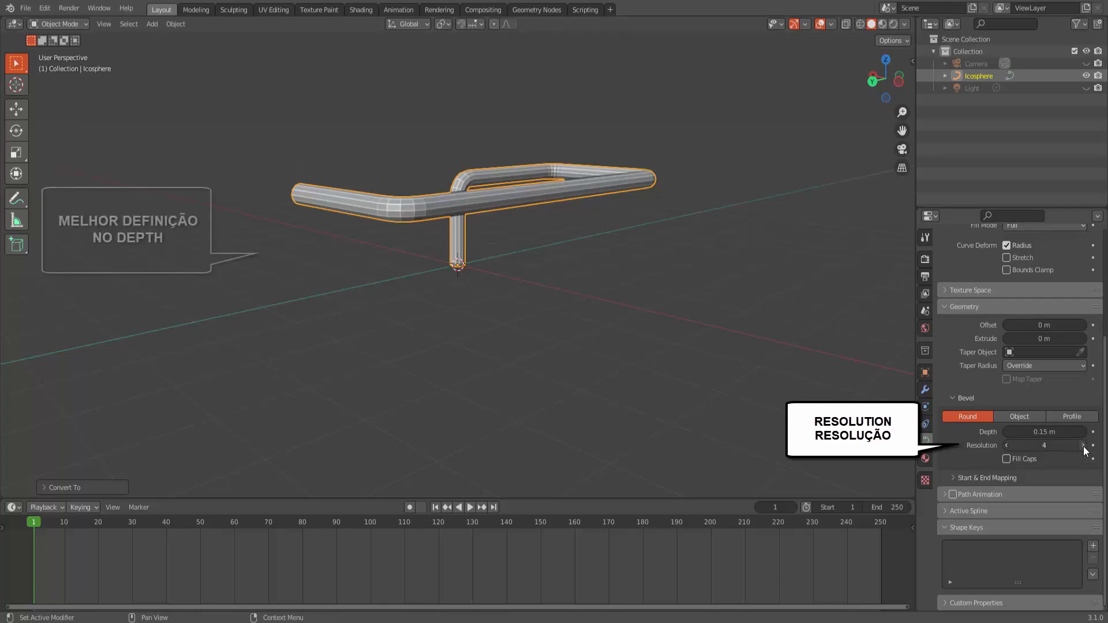
drag(1084, 447, 1100, 447)
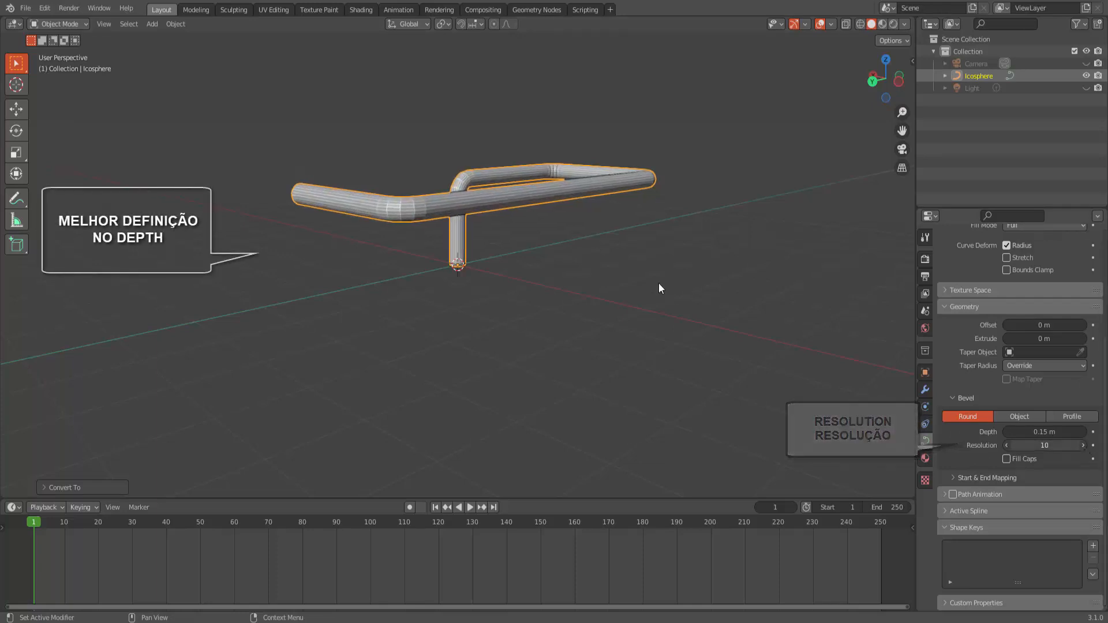
middle_drag(554, 275, 568, 307)
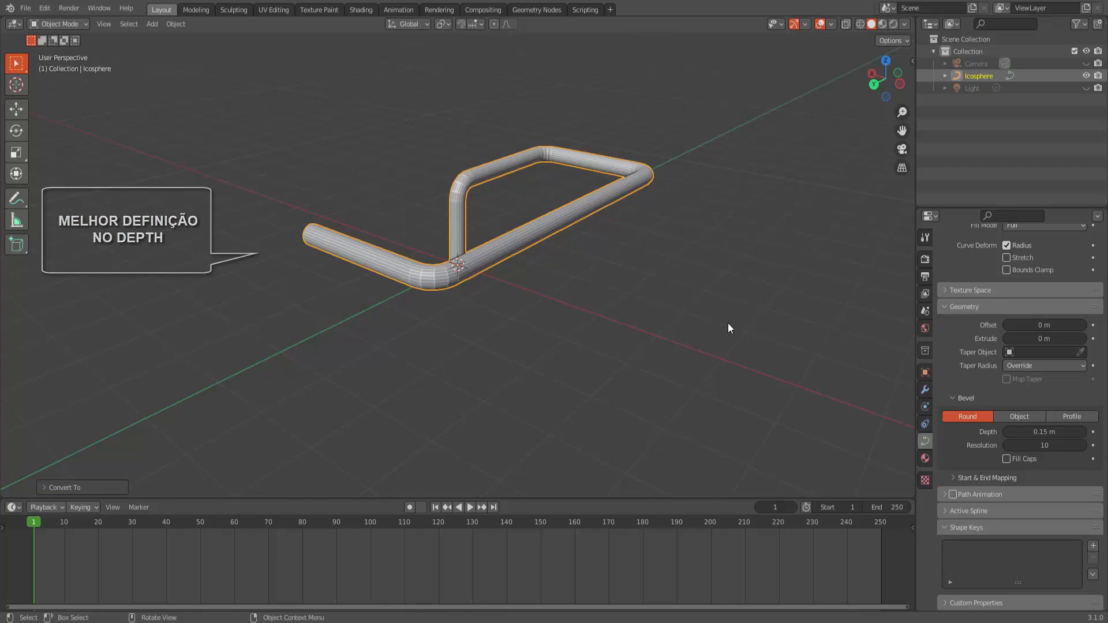
Step: Lower the tube's bevel resolution to 4
click(1005, 445)
click(1006, 445)
click(1006, 445)
click(1005, 445)
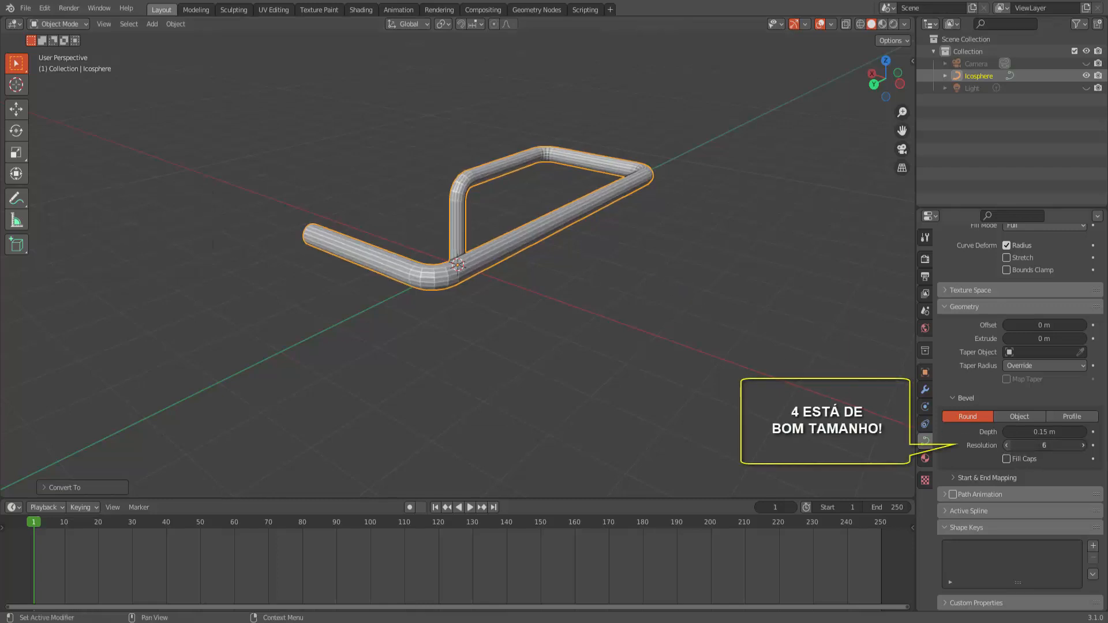
click(1005, 445)
click(1005, 445)
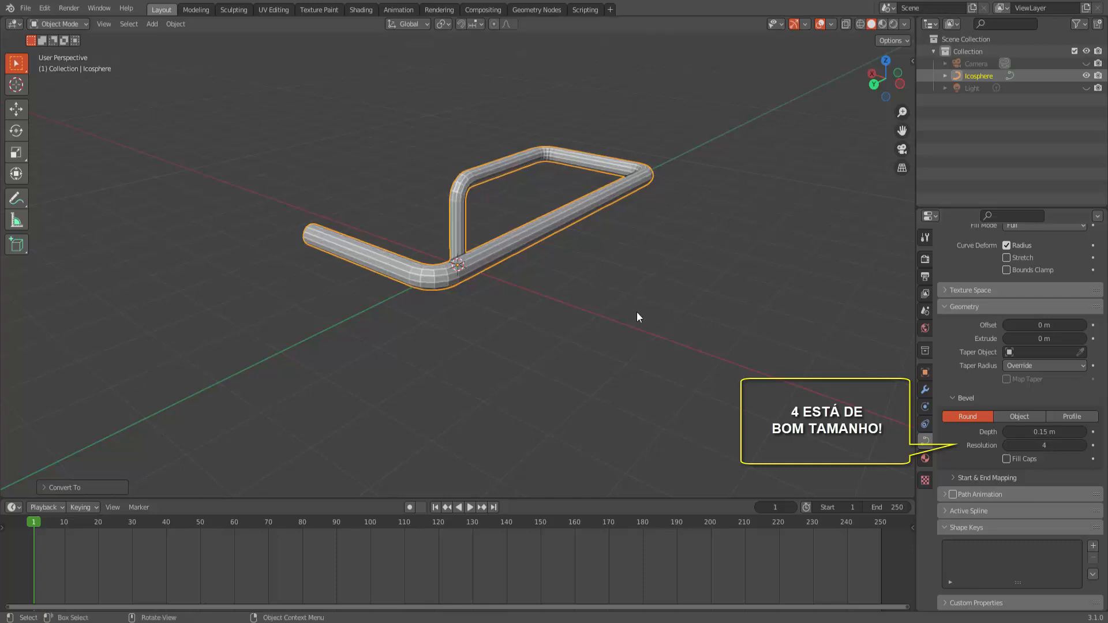
Step: Apply Shade Smooth to the tube and check its surface from the other side
mouse_move(636, 311)
middle_down()
mouse_move(582, 293)
mouse_move(646, 305)
middle_up()
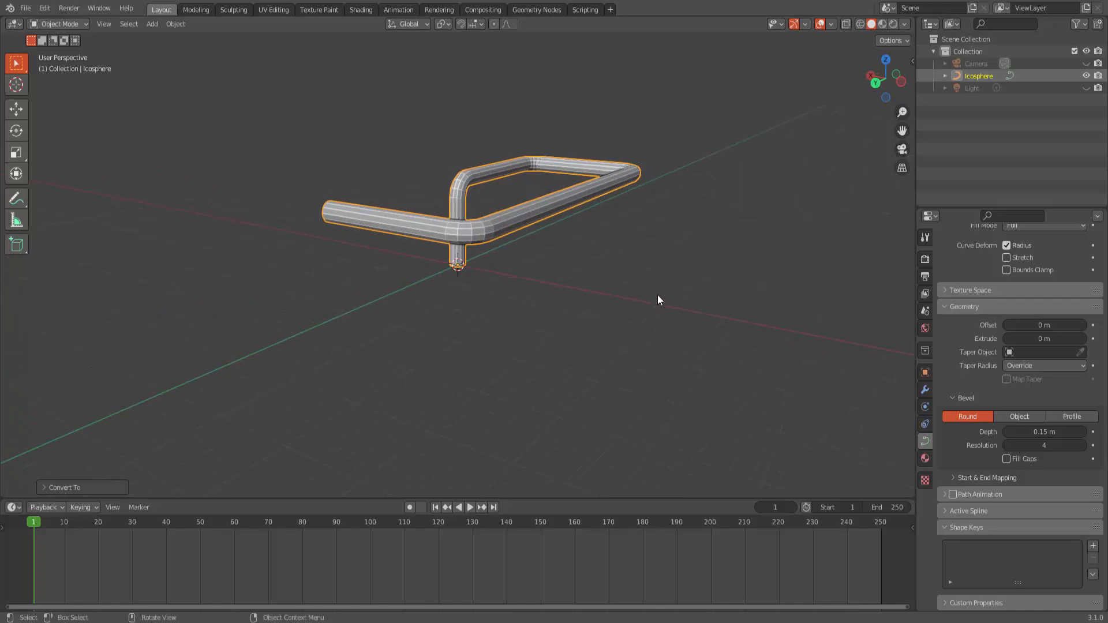
right_click(734, 158)
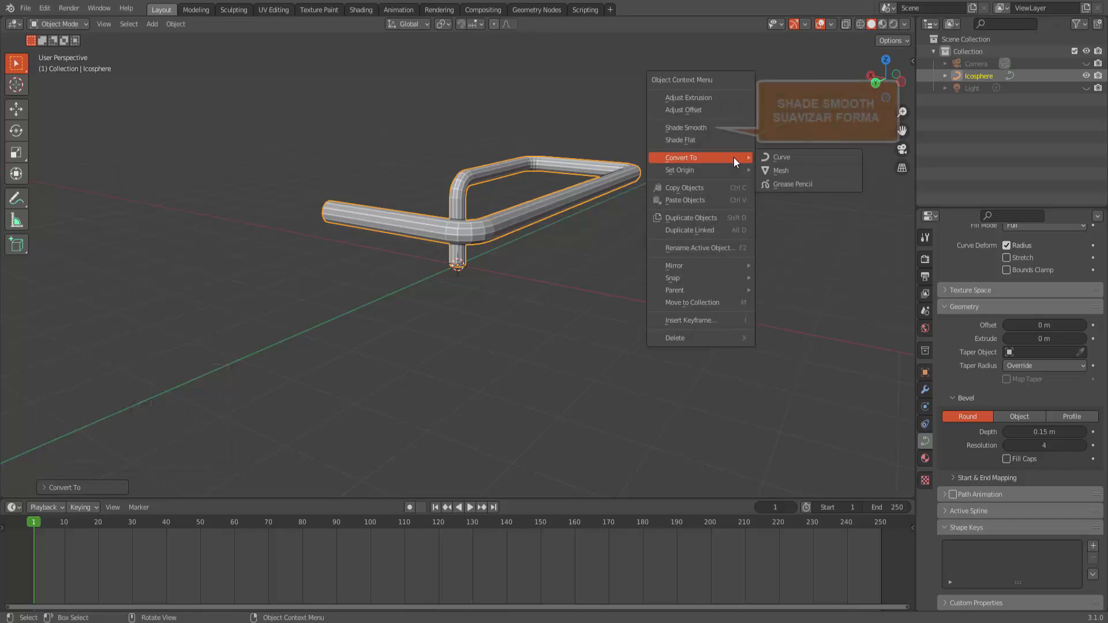
click(706, 127)
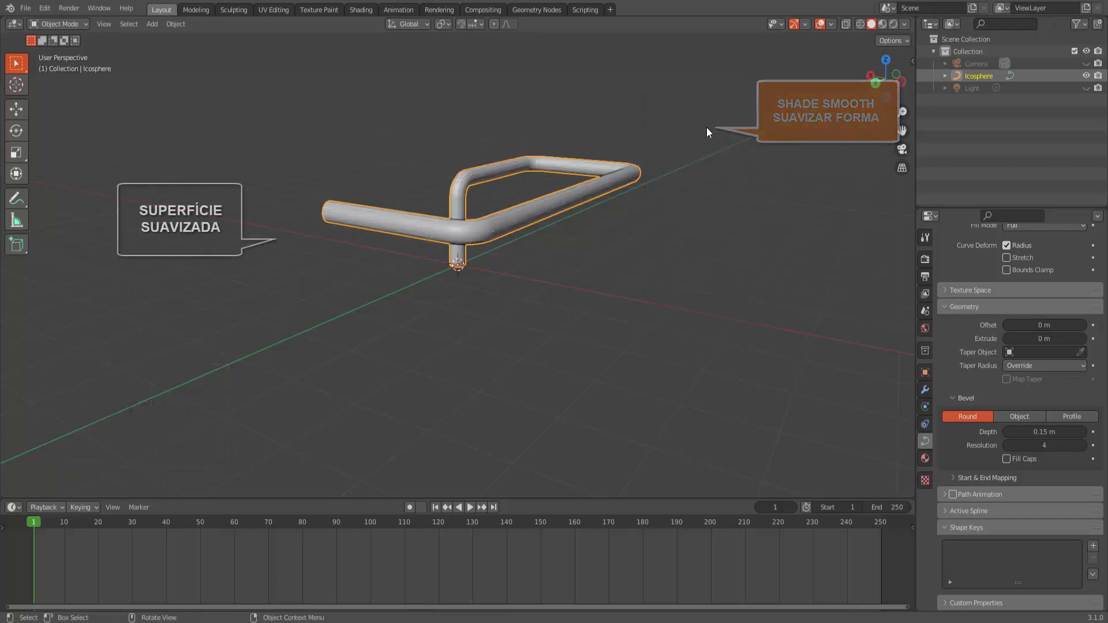
middle_drag(513, 275, 591, 271)
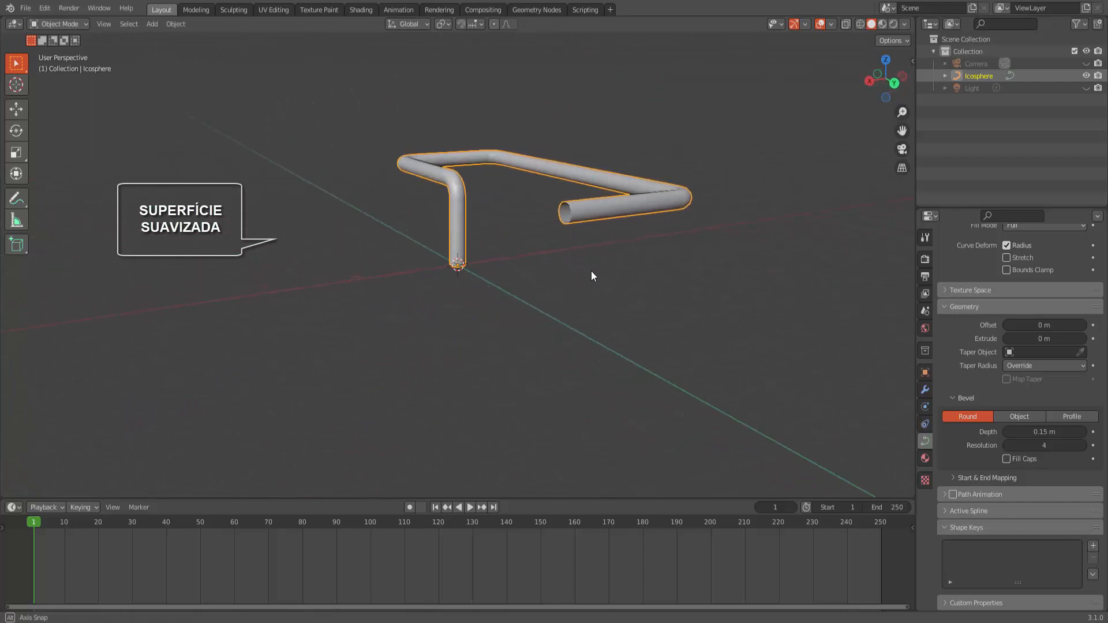
Step: Convert the tube from a curve to a mesh
middle_drag(784, 332, 606, 250)
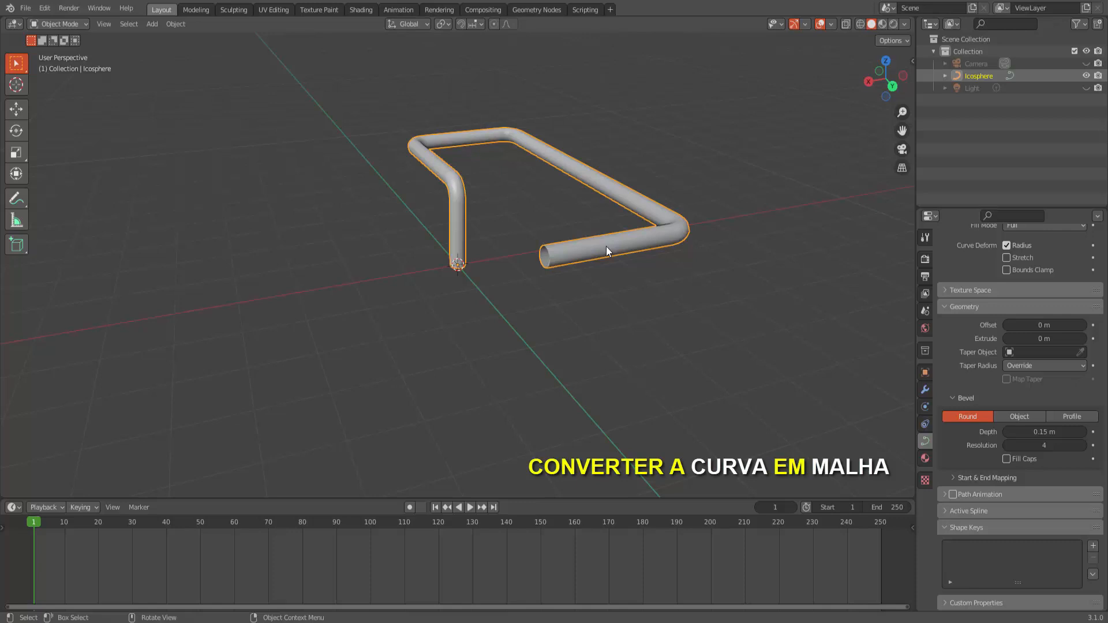
right_click(774, 189)
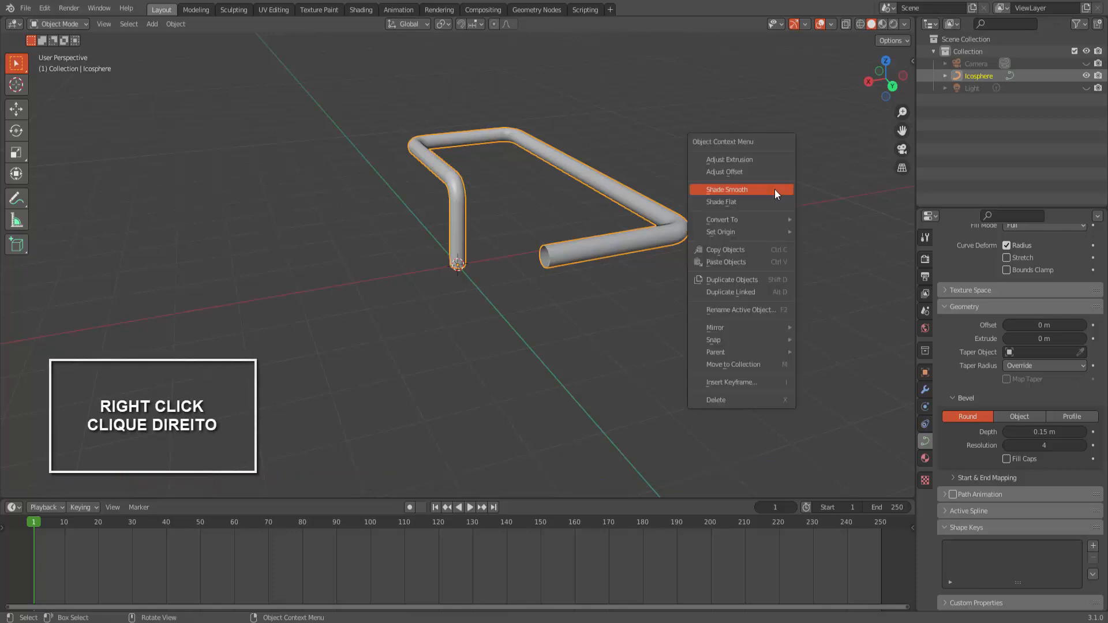
mouse_move(761, 220)
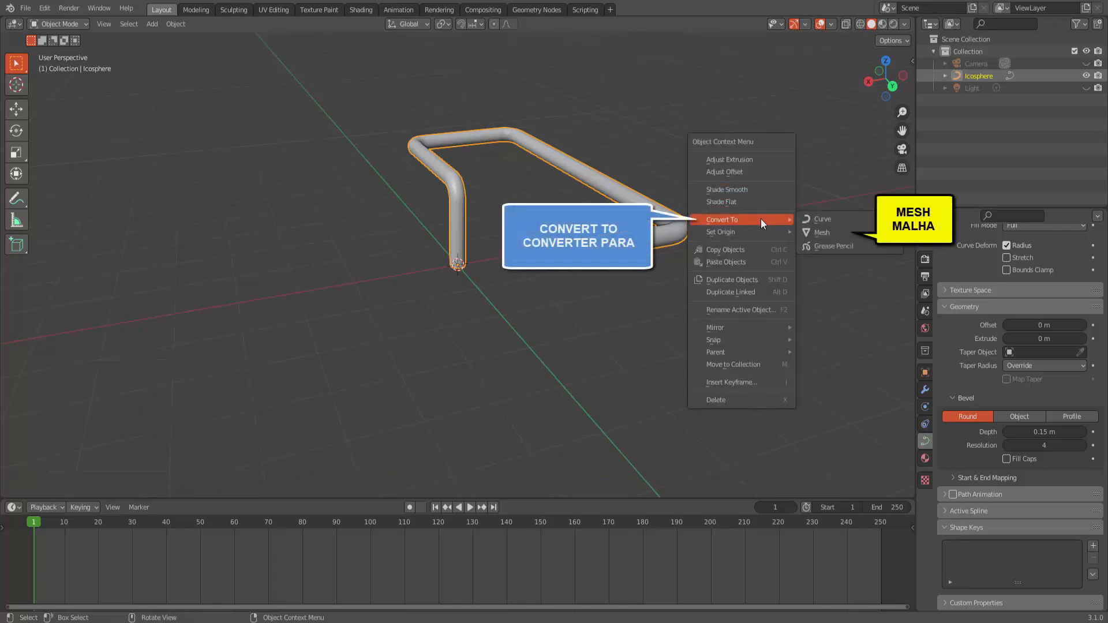
click(818, 233)
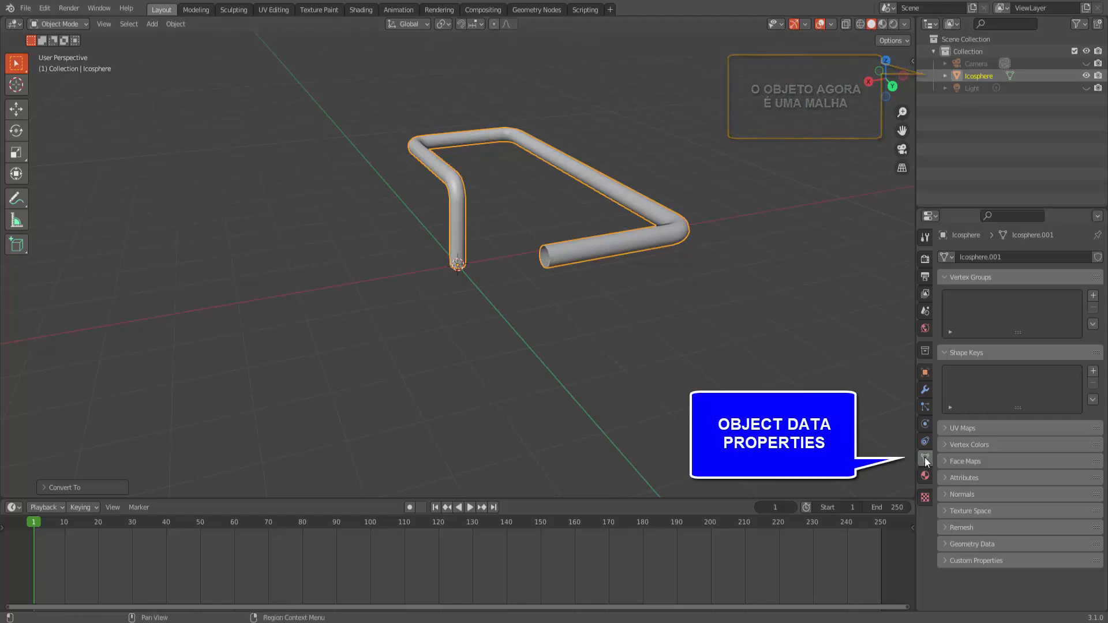
Step: In Edit Mode, select the whole tube mesh and make it slightly thinner using Shrink/Fatten with Even Thickness on
middle_drag(707, 361, 732, 348)
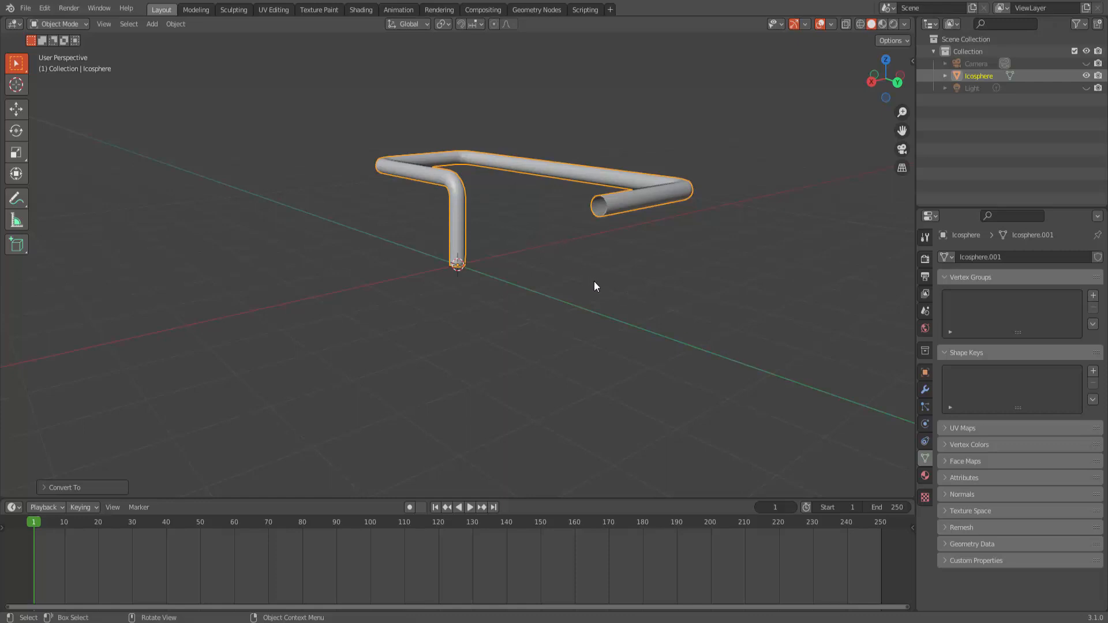
middle_drag(593, 282, 577, 291)
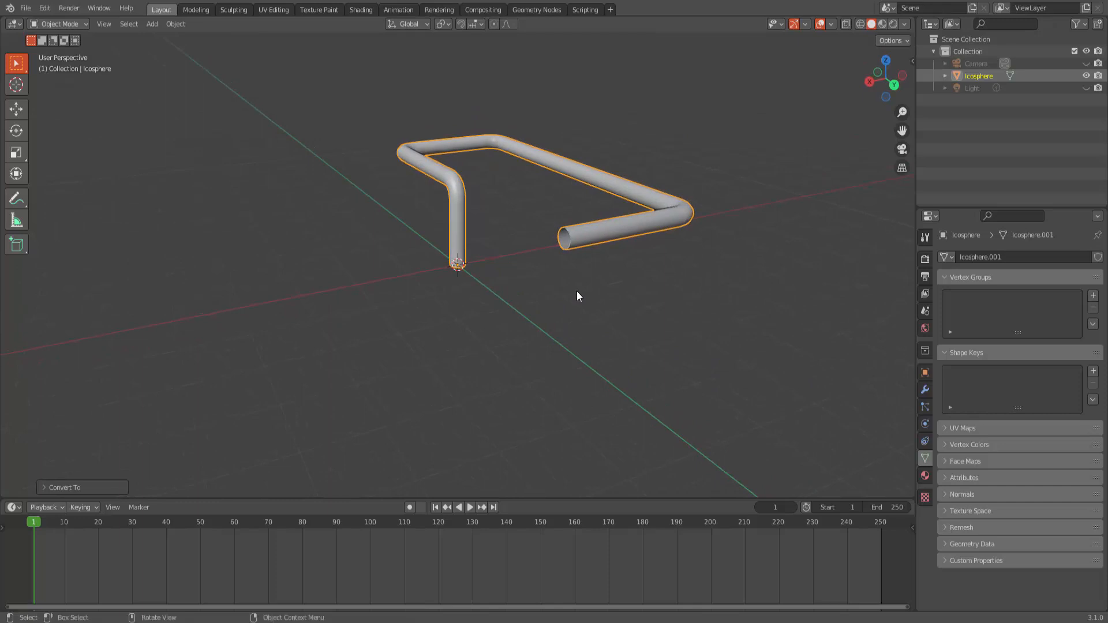
click(74, 23)
click(63, 50)
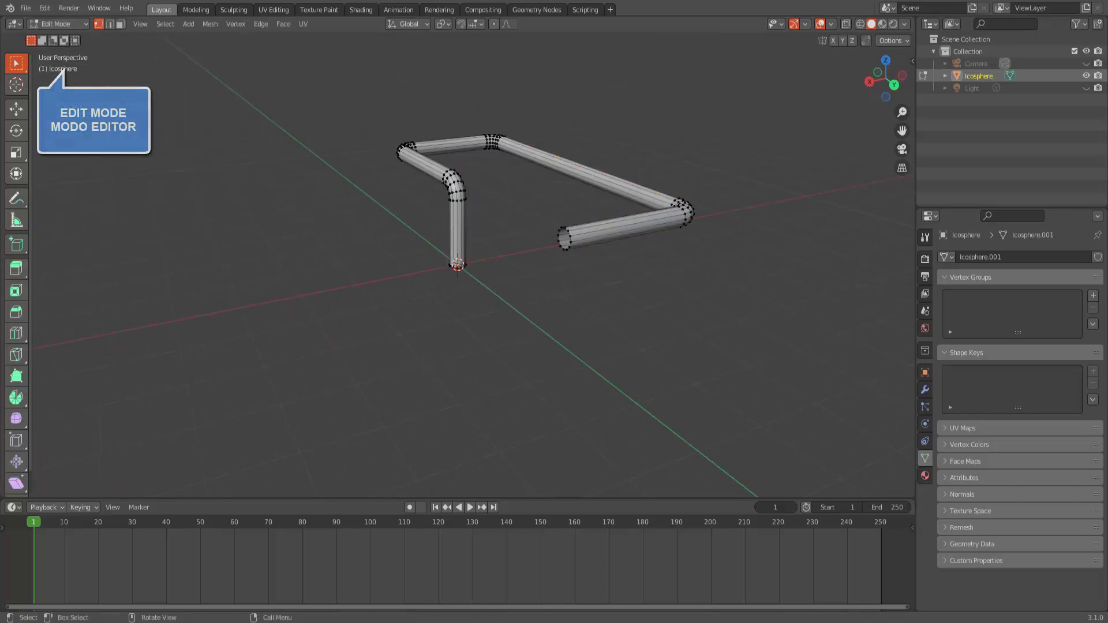
key(a)
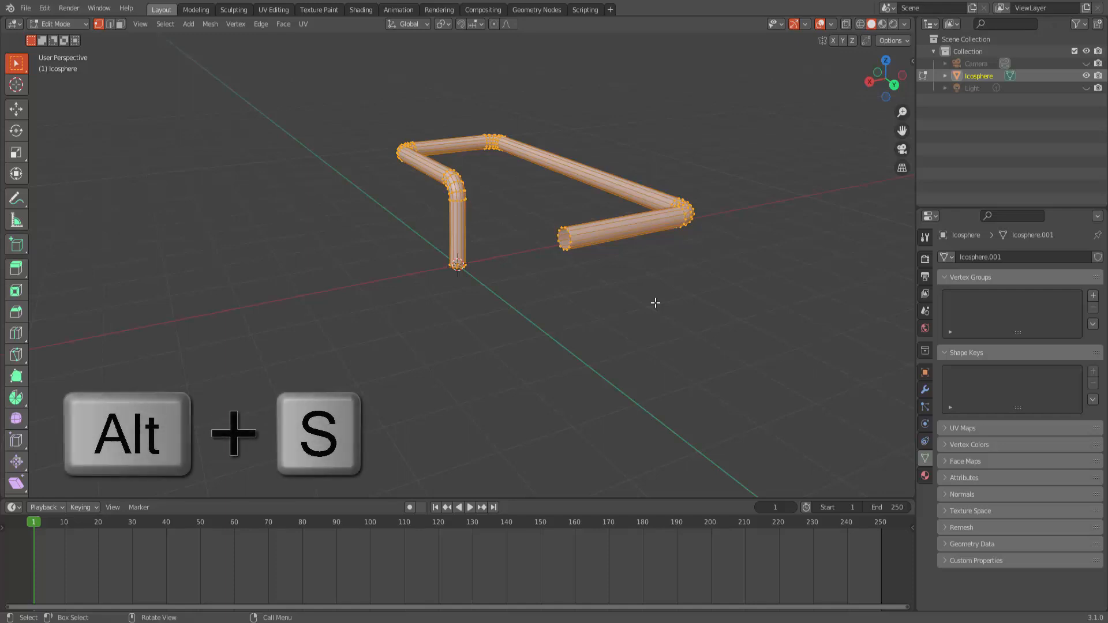
key(alt+s)
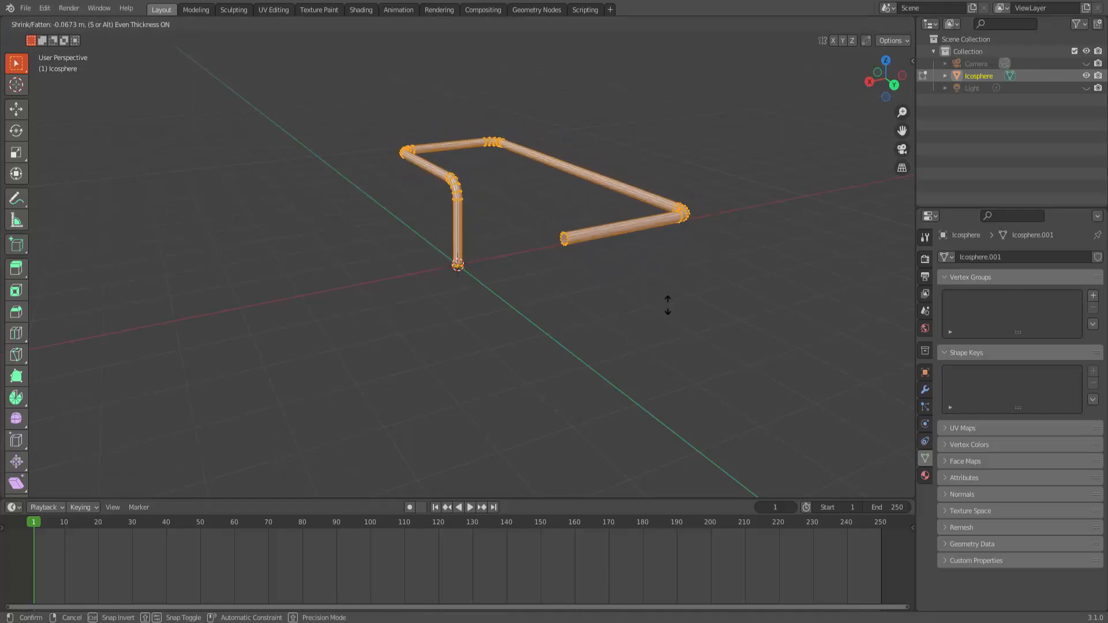
key(s)
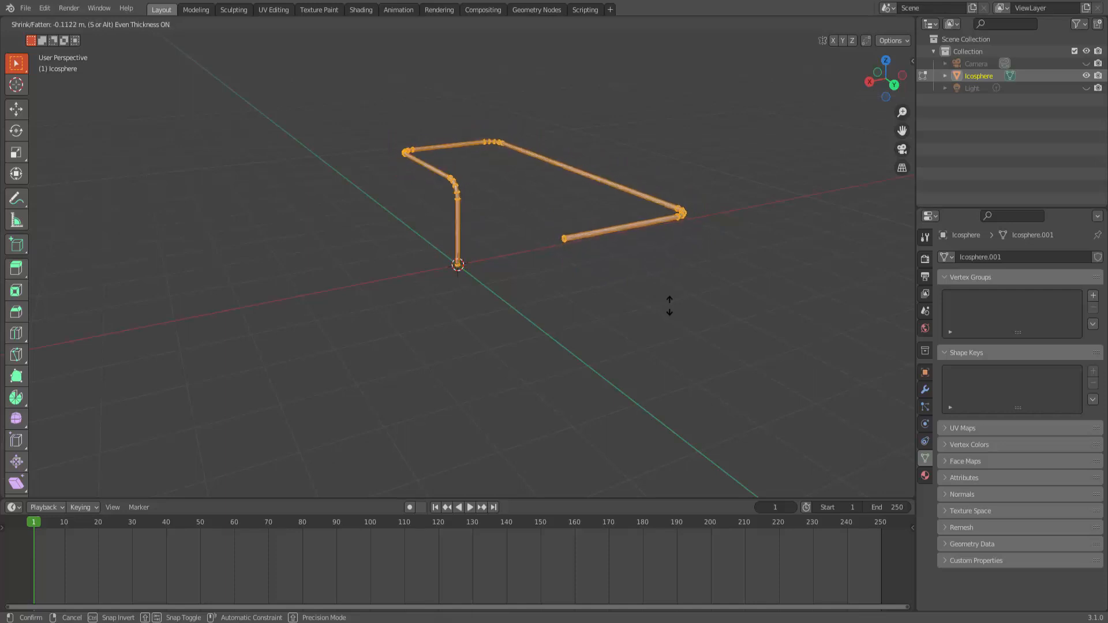
click(668, 304)
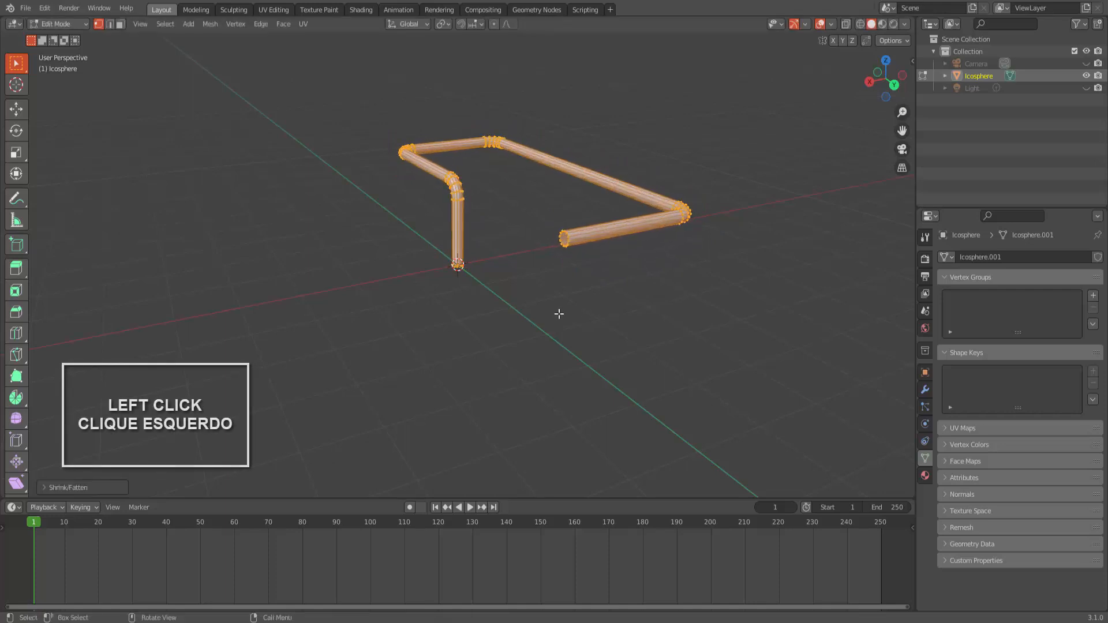
Step: Clear the selection, switch to edge selection and select the open edge loop at the tube's raised free end
middle_drag(555, 313, 573, 317)
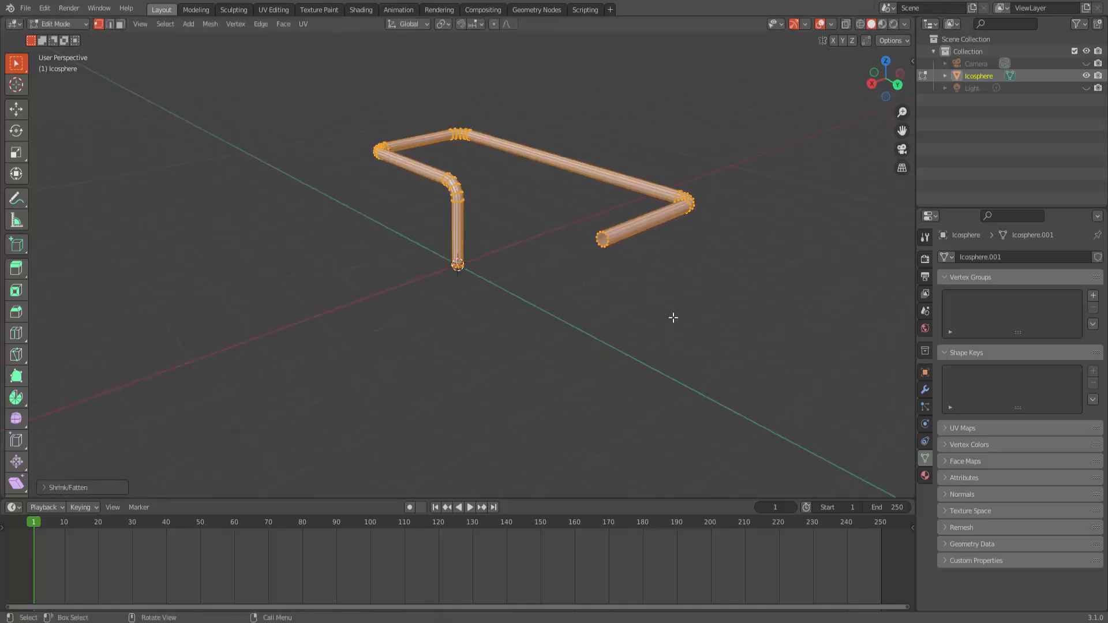
middle_drag(673, 317, 656, 313)
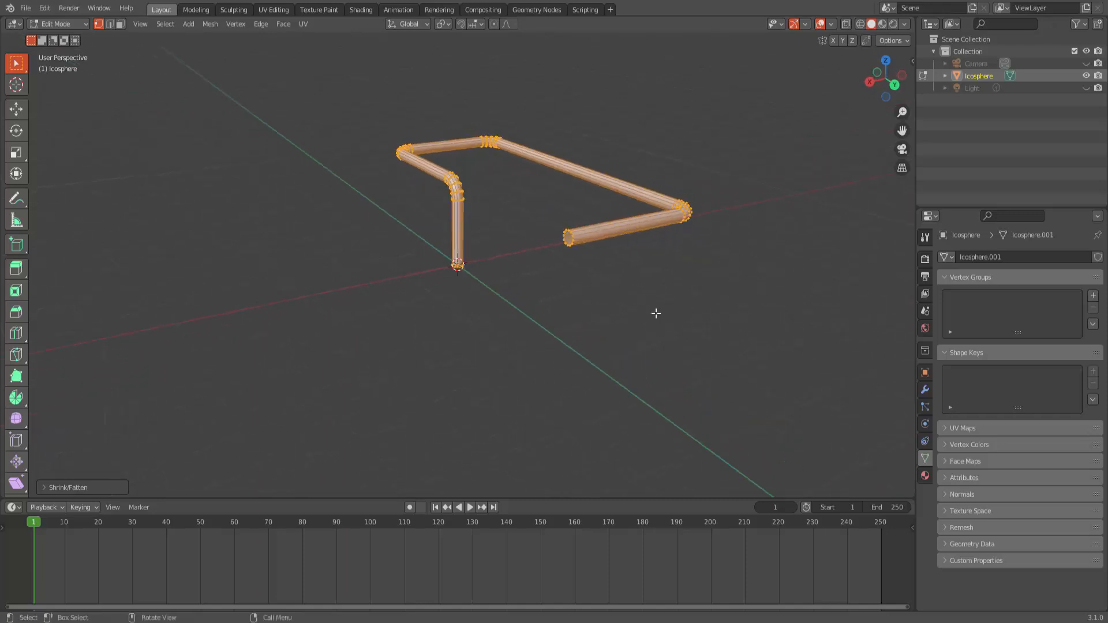
scroll(656, 314, up, 2)
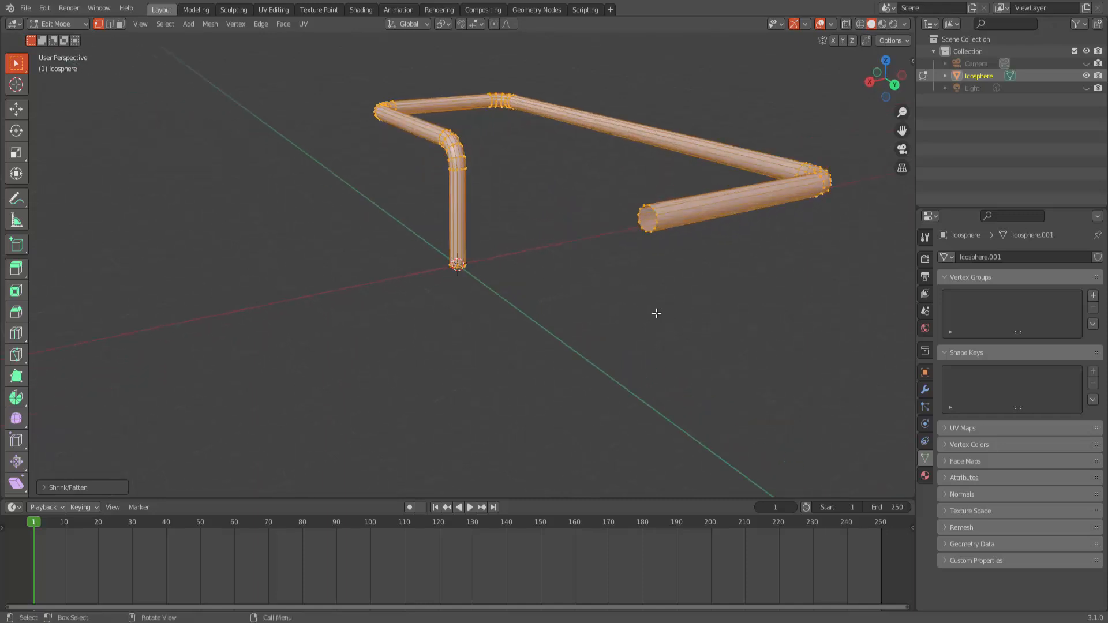
key(alt+a)
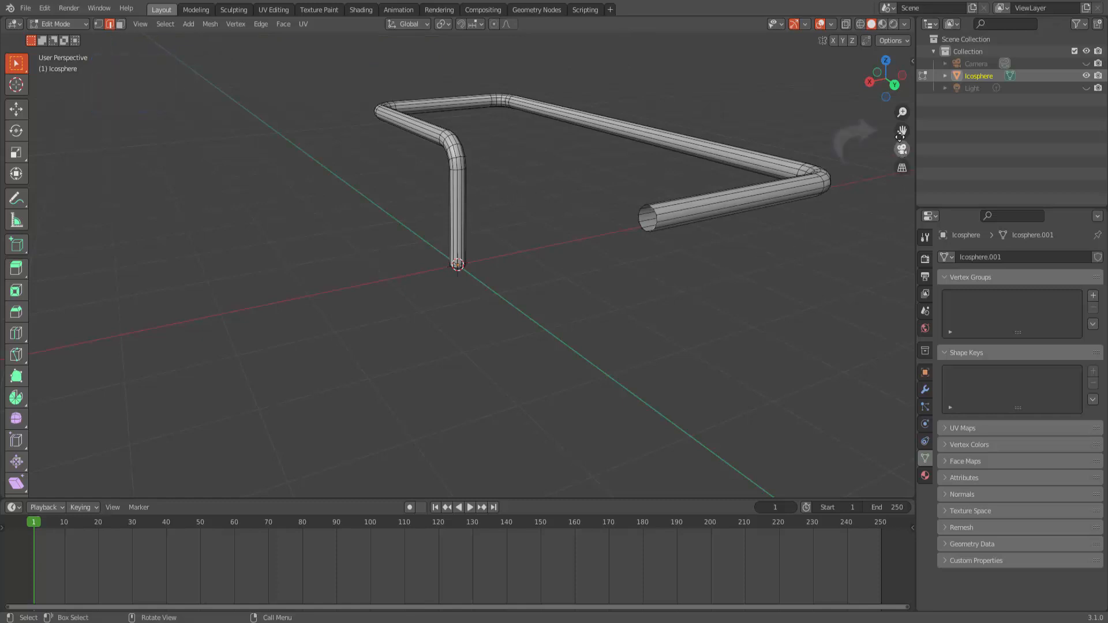
drag(902, 130, 813, 151)
mouse_move(861, 182)
mouse_down()
mouse_move(836, 192)
mouse_move(850, 184)
mouse_up()
scroll(792, 267, up, 1)
scroll(793, 267, up, 4)
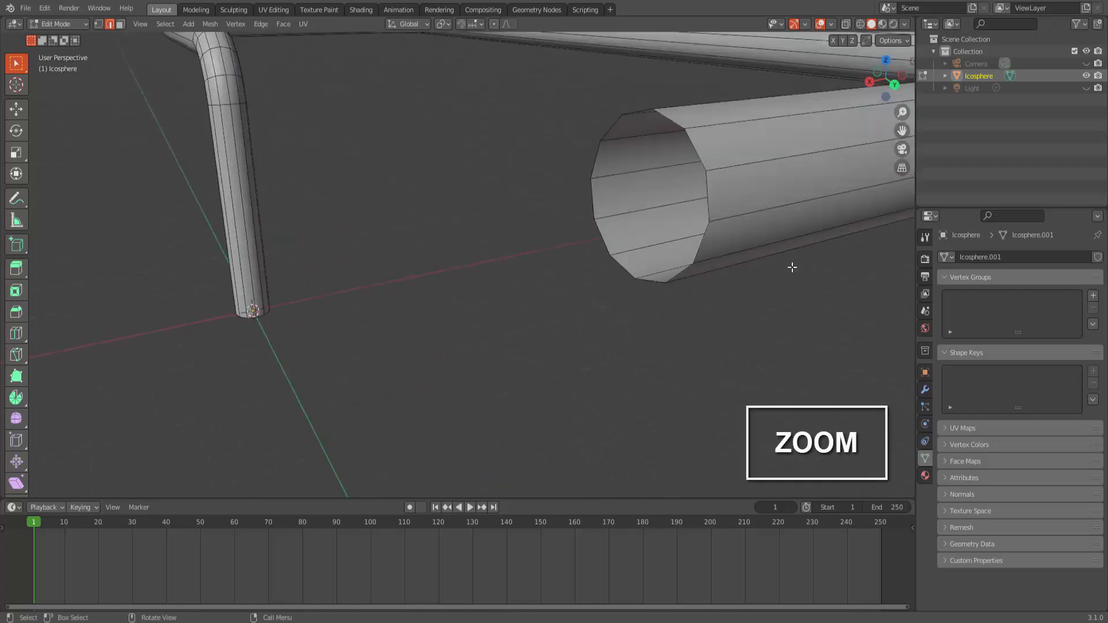
scroll(792, 267, down, 2)
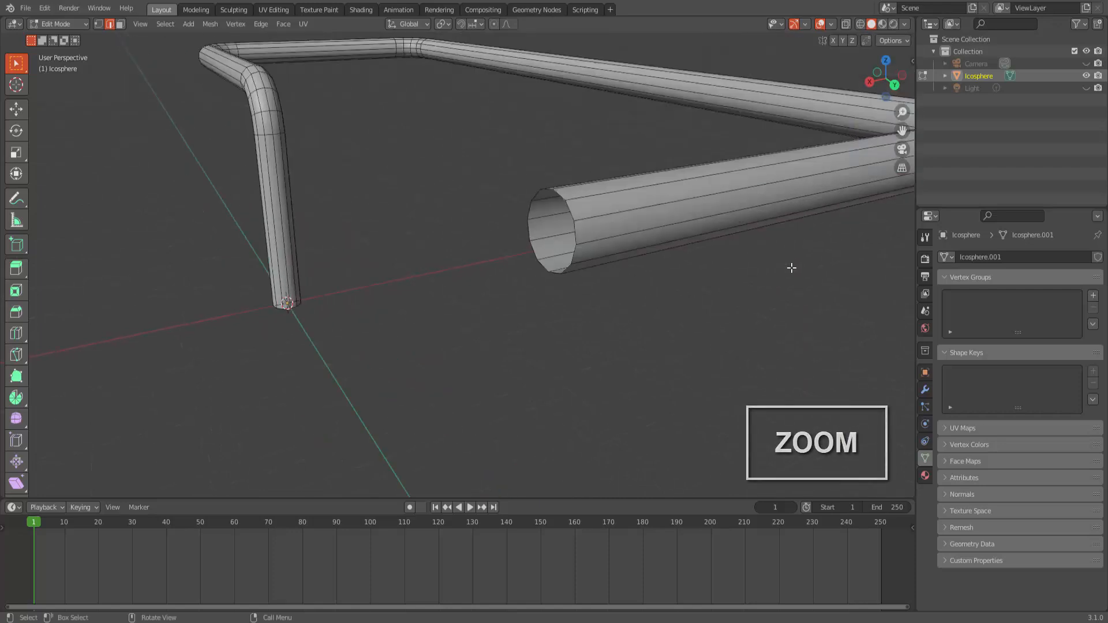
alt+click(569, 209)
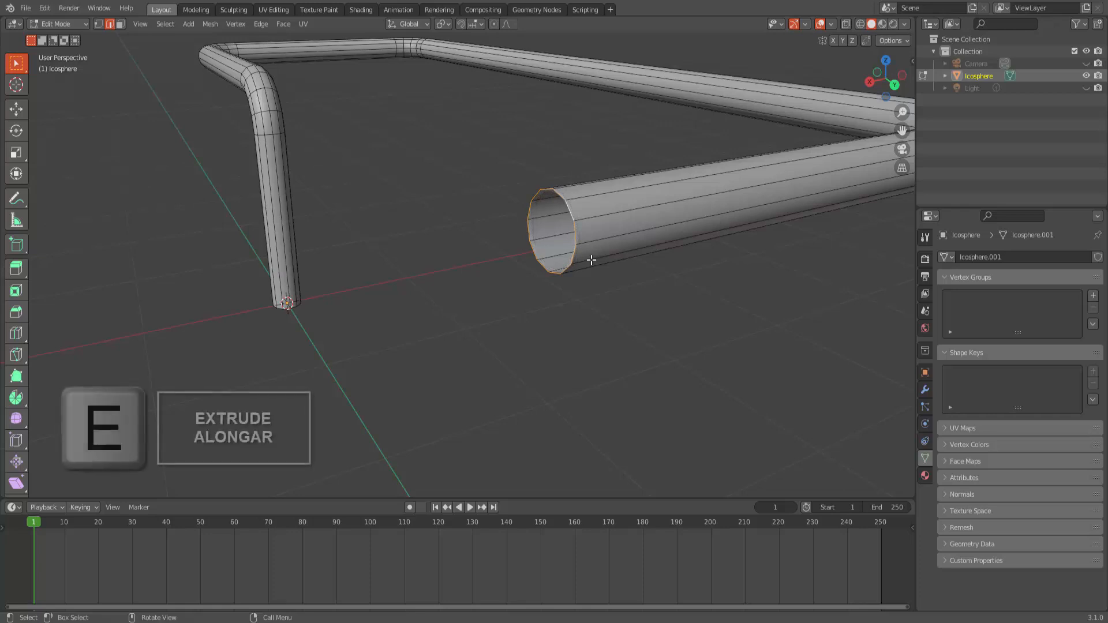
Step: Extrude the selected end loop in place and scale it up to form a wider rim around the opening
key(e)
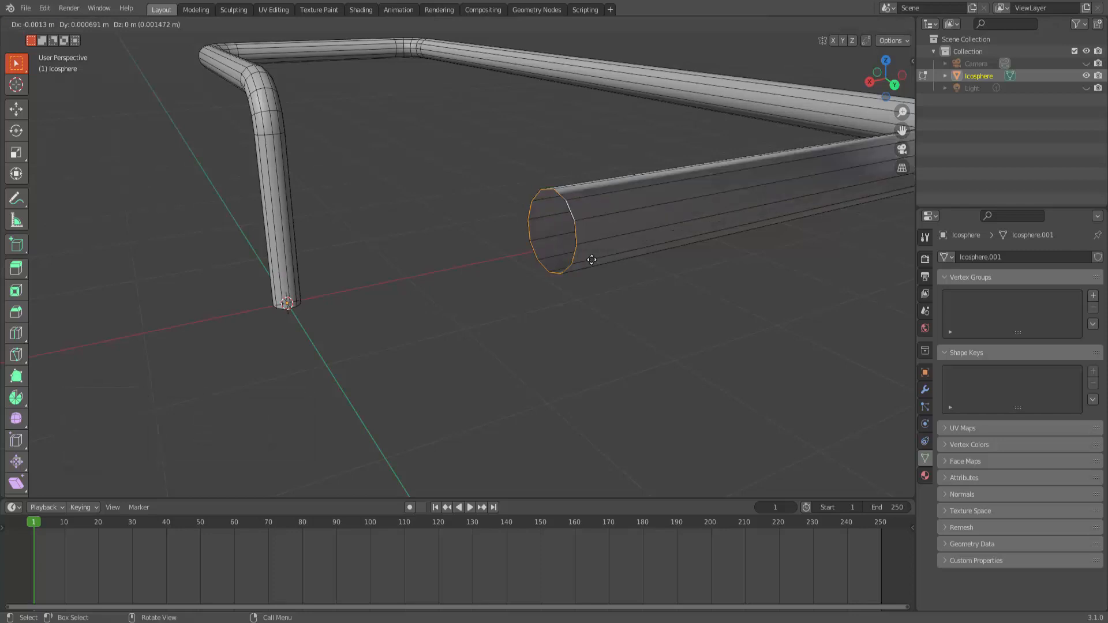
key(Escape)
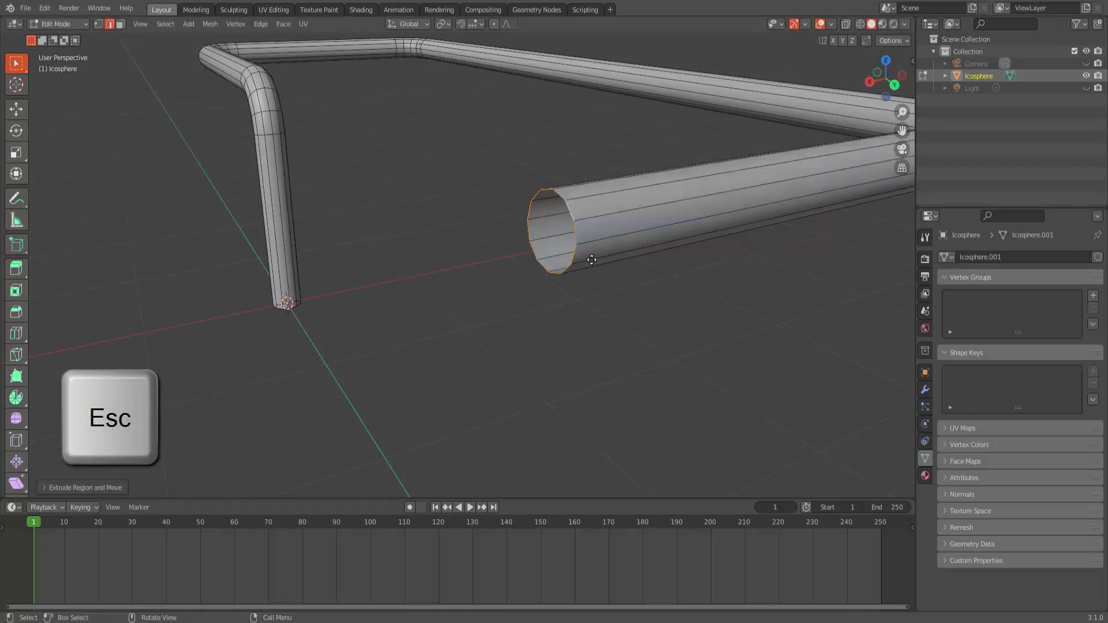
key(s)
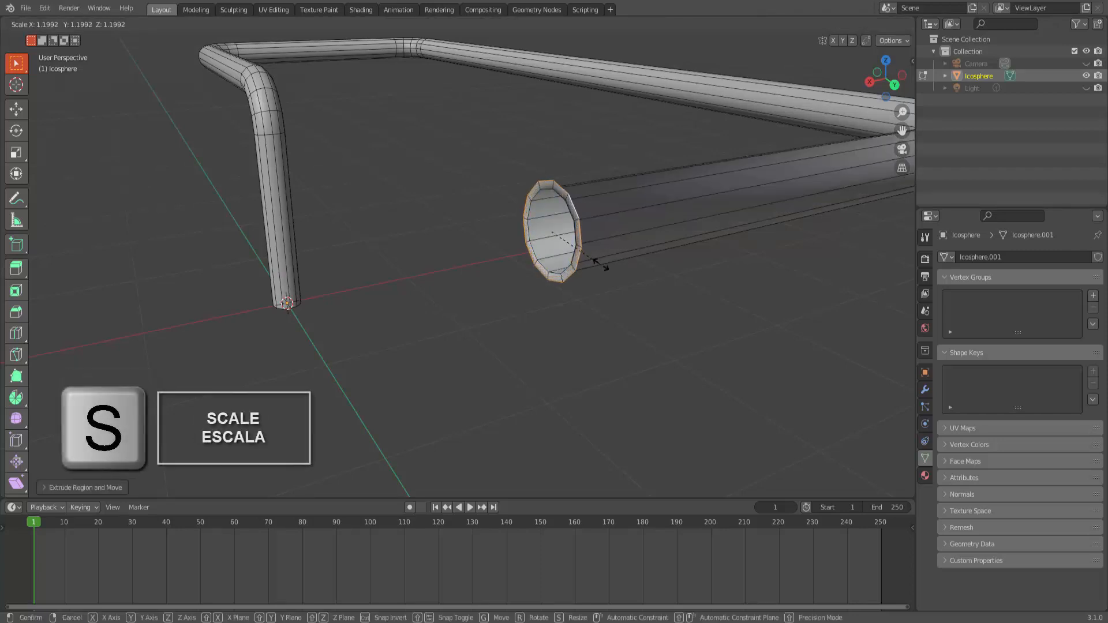
click(609, 271)
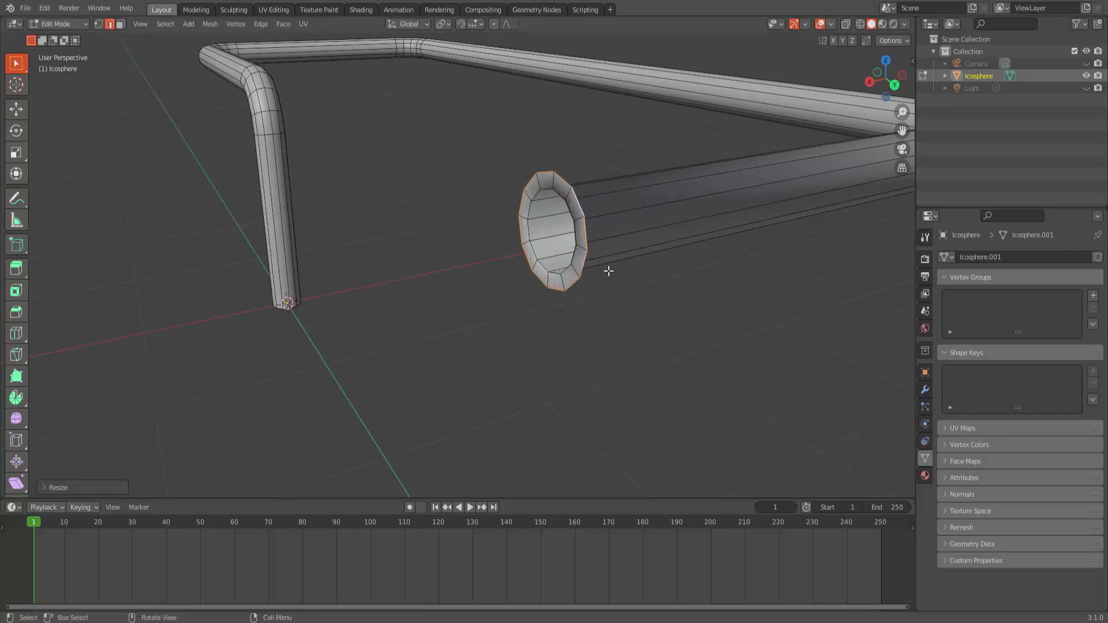
Step: Extrude the enlarged rim outward along the global X axis by about 0.16 m to form a collar
key(e)
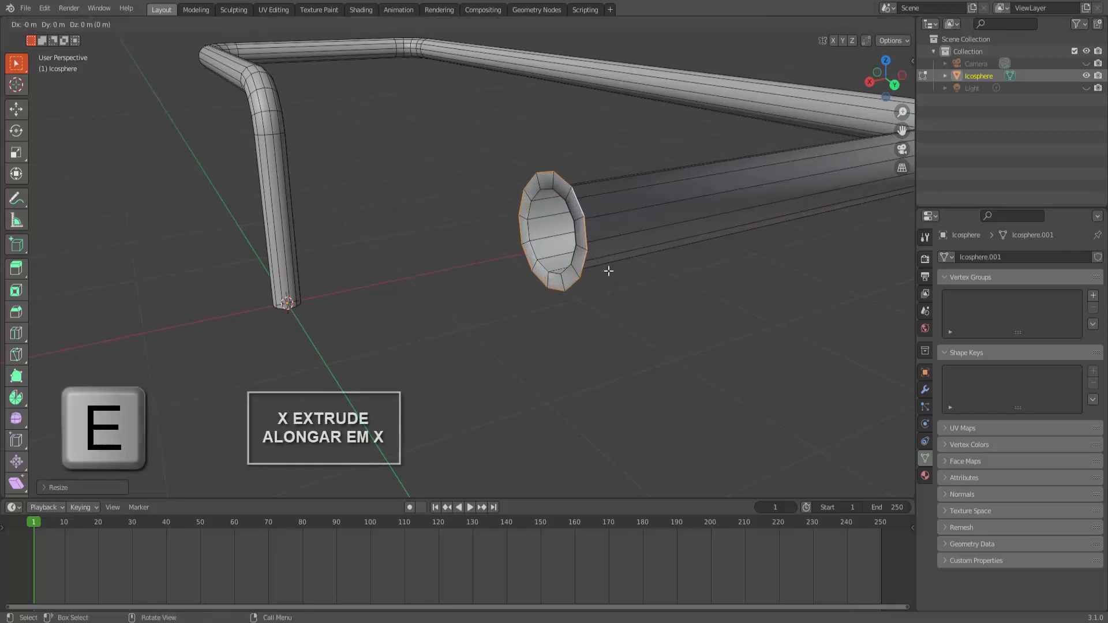
key(x)
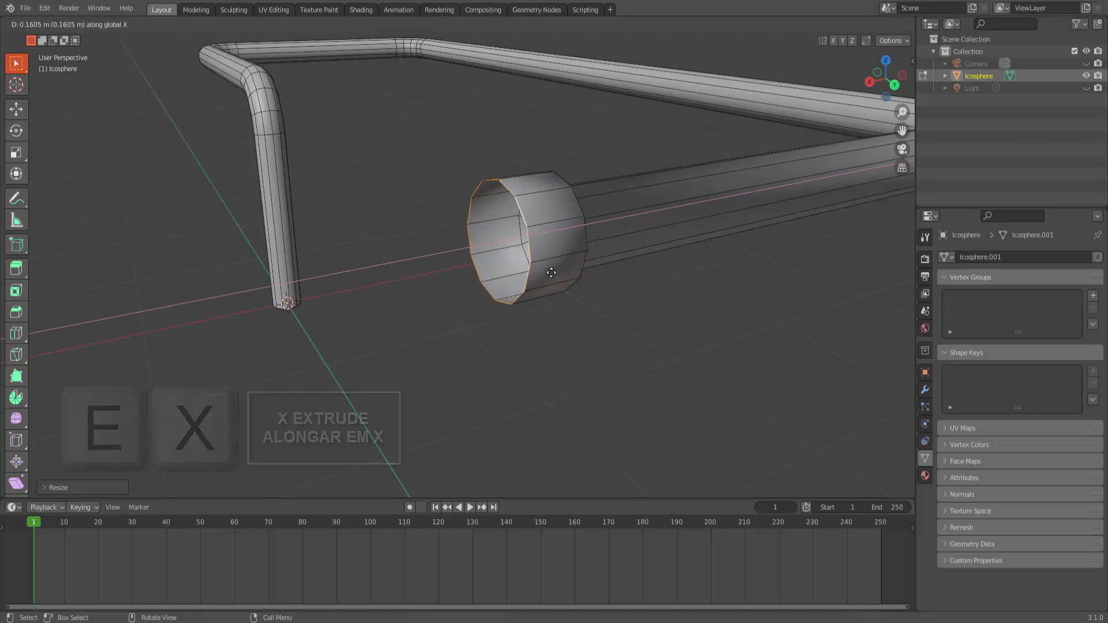
click(551, 273)
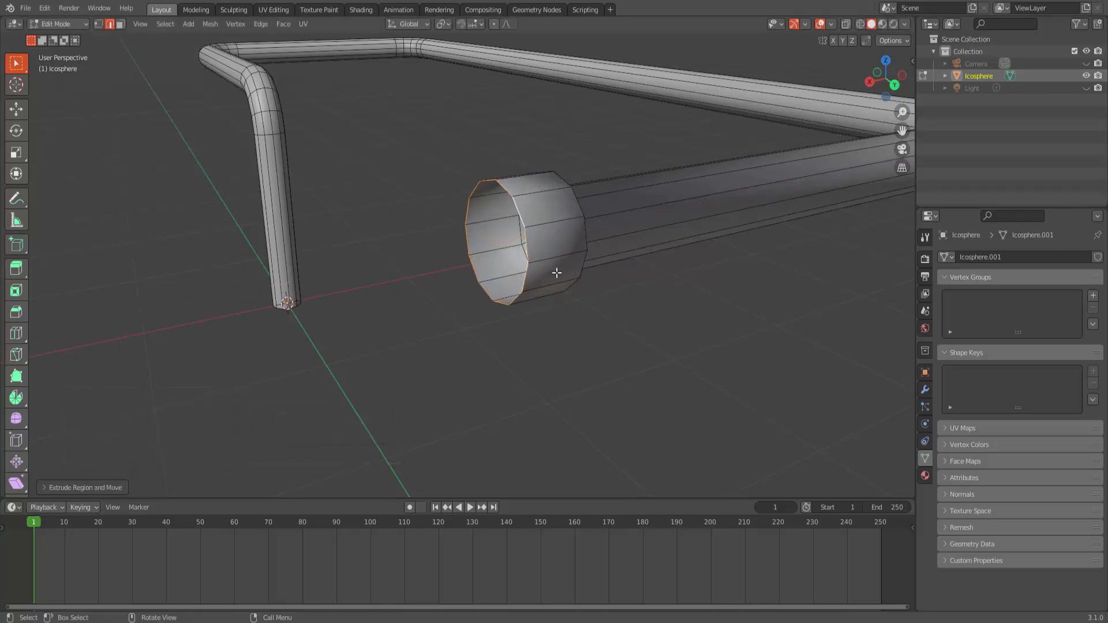
Step: Return the tube to Object Mode and enable Auto Smooth for its normals
scroll(653, 267, down, 4)
middle_drag(631, 277, 637, 268)
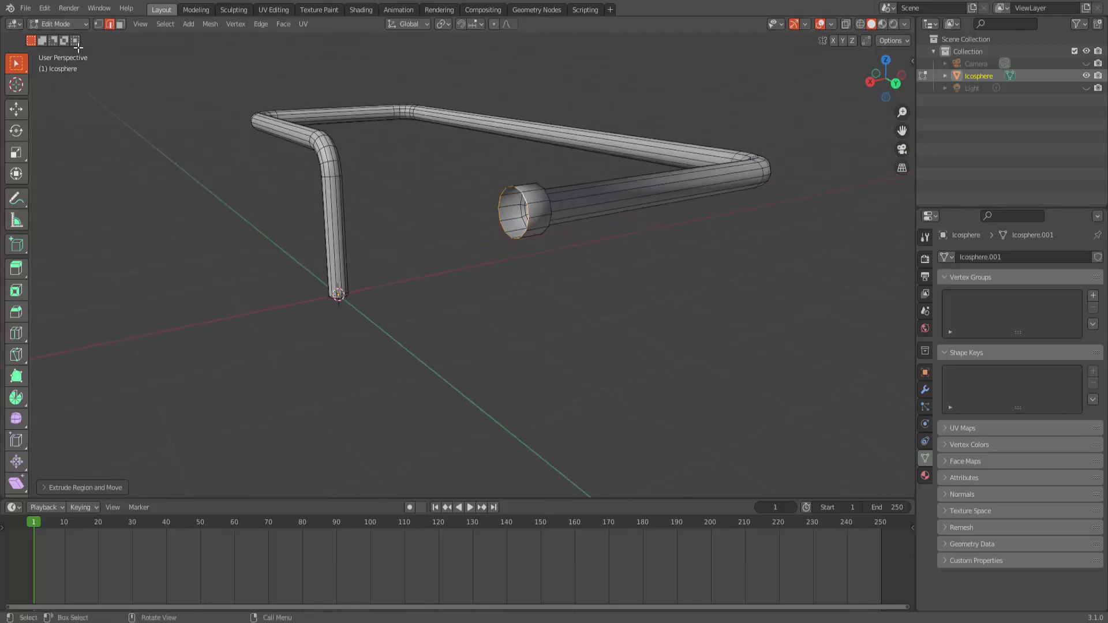
click(61, 24)
click(62, 39)
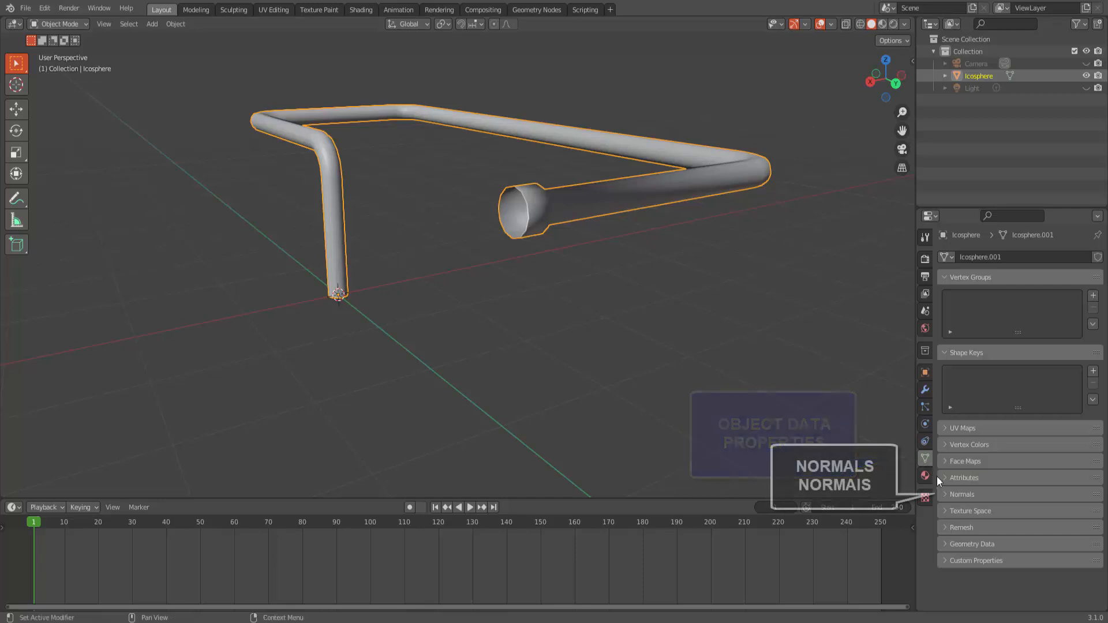
click(946, 495)
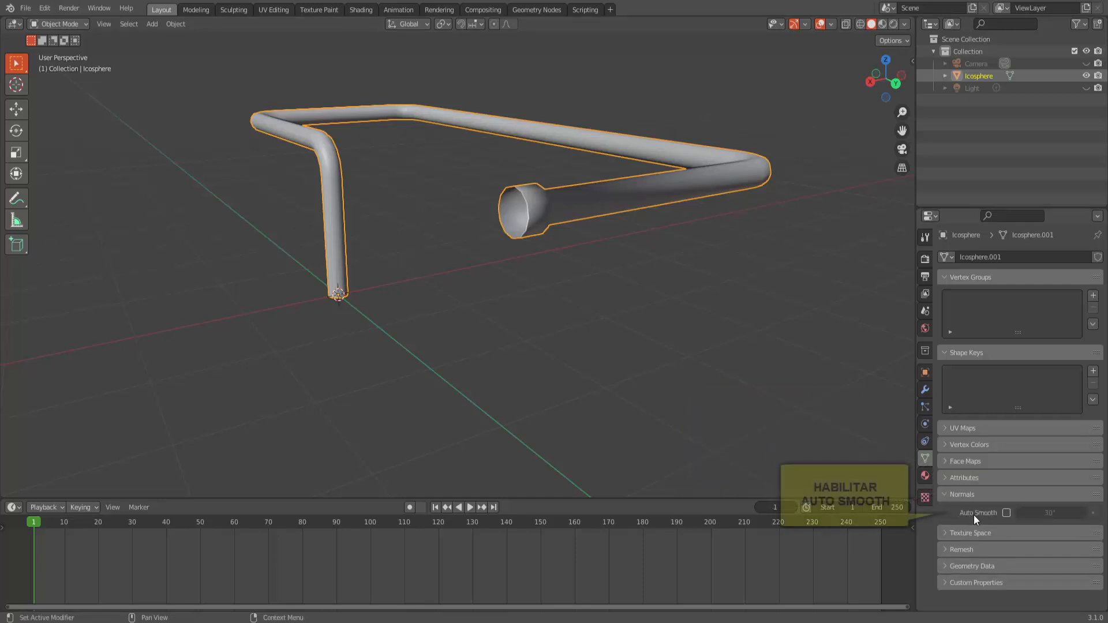
click(1006, 513)
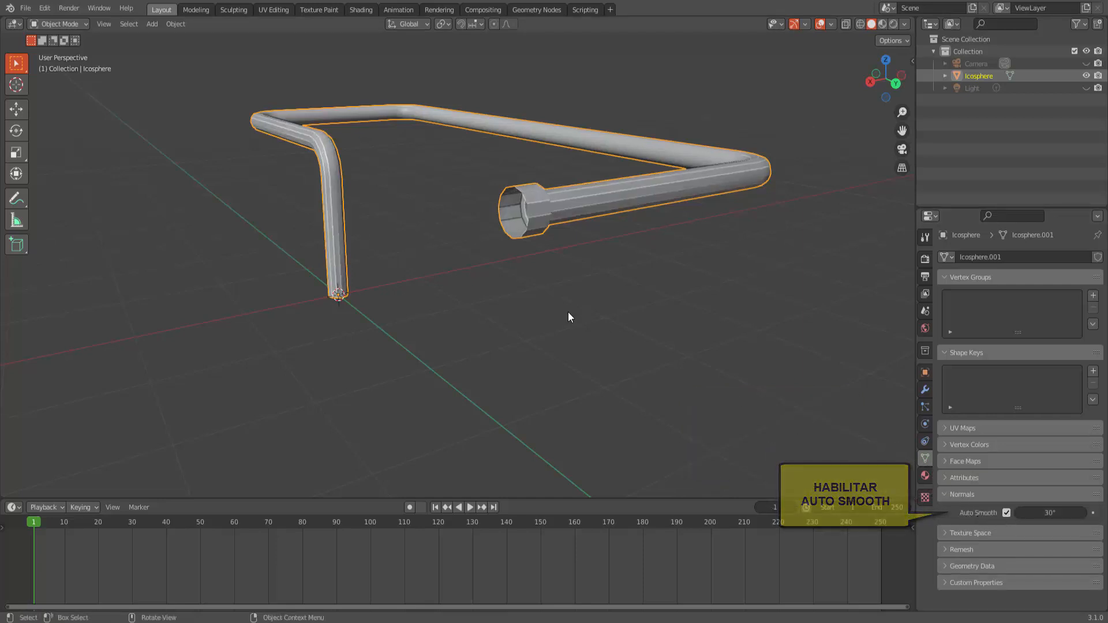
Step: Add a Solidify modifier to the tube and set its thickness to 0.02 m
middle_drag(568, 313, 589, 320)
scroll(680, 300, down, 1)
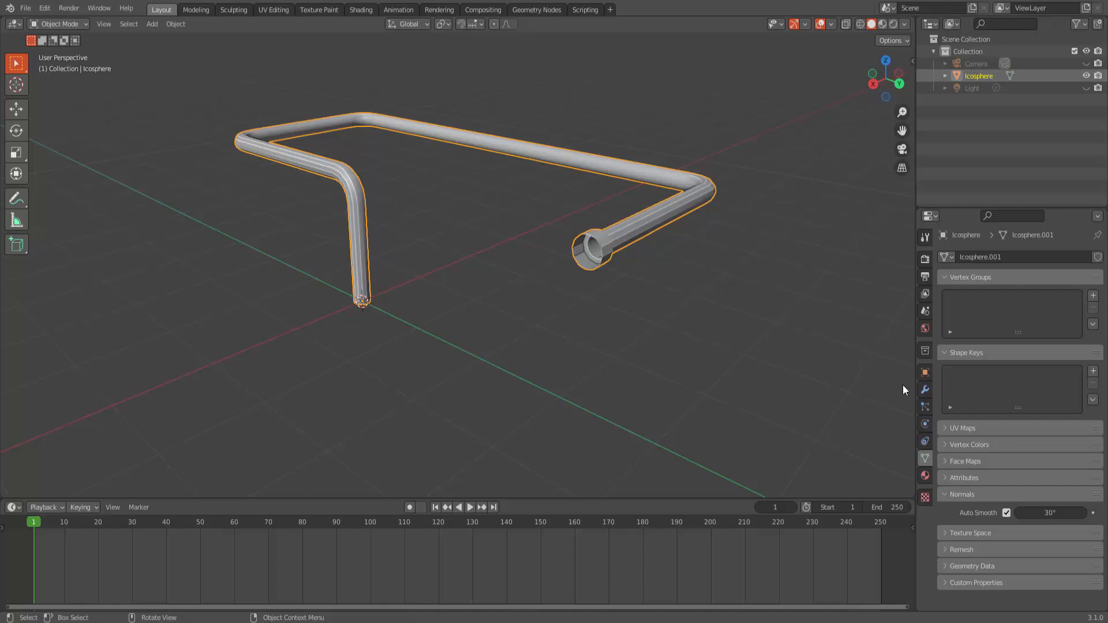
click(925, 391)
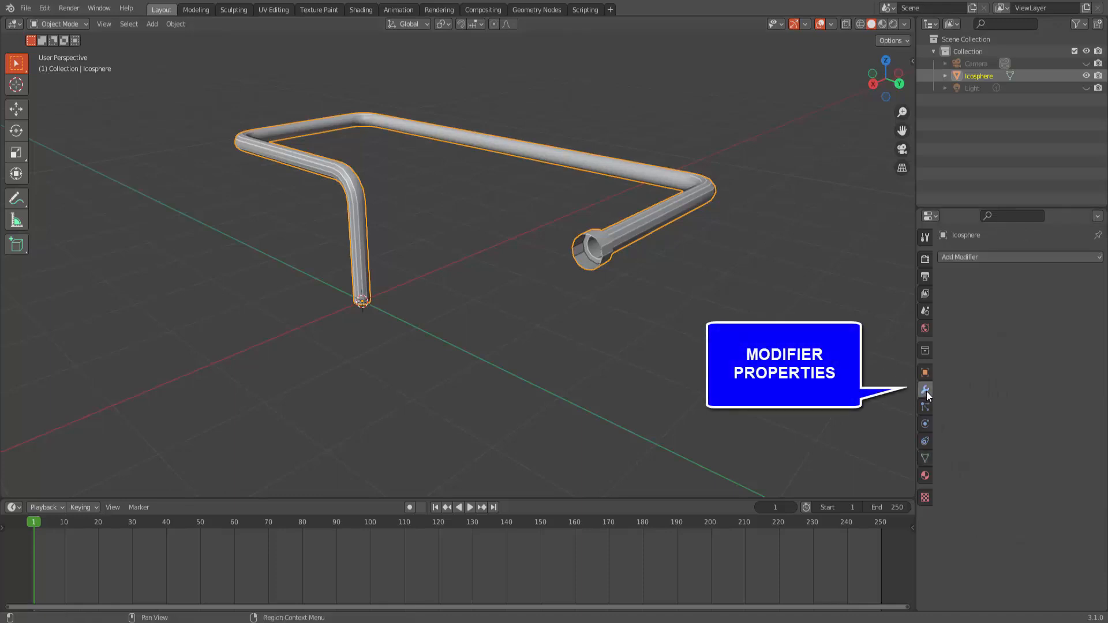
click(979, 258)
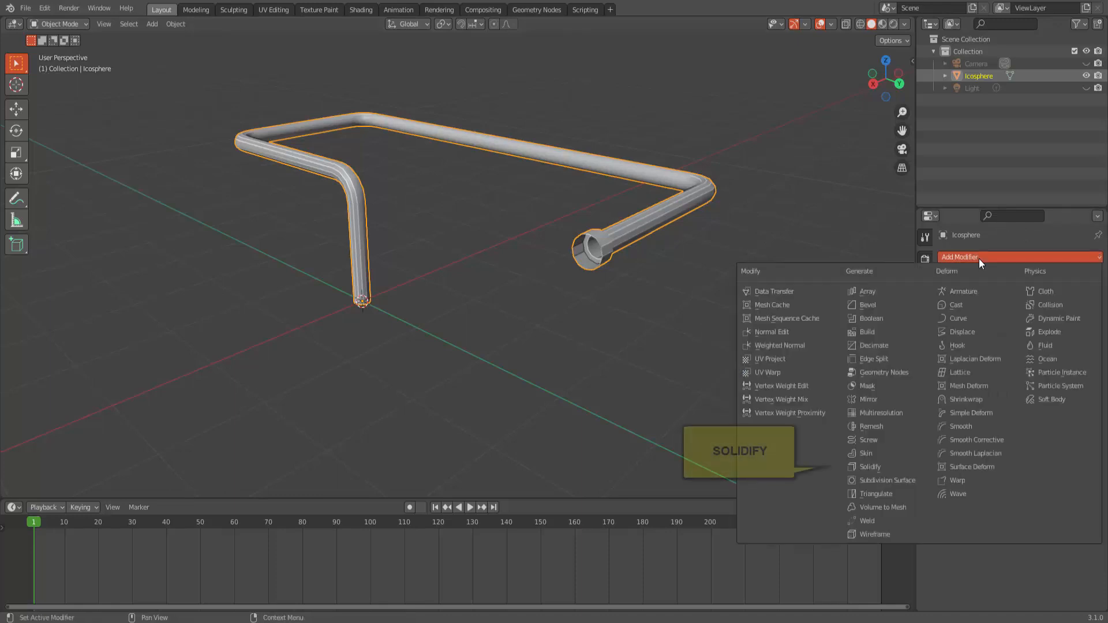
click(898, 467)
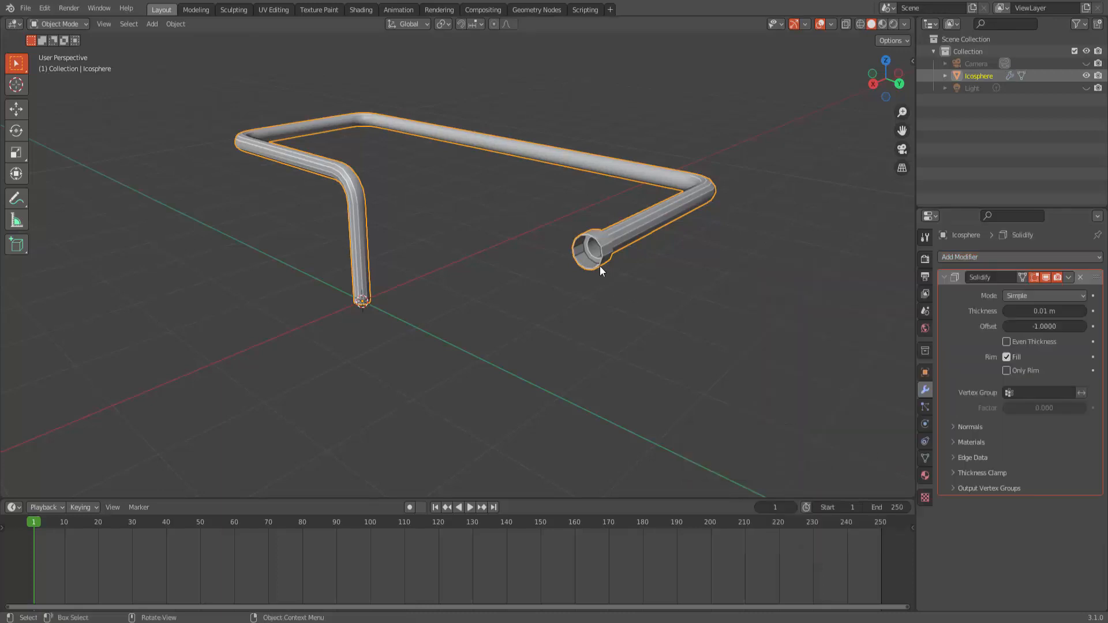
scroll(600, 267, up, 2)
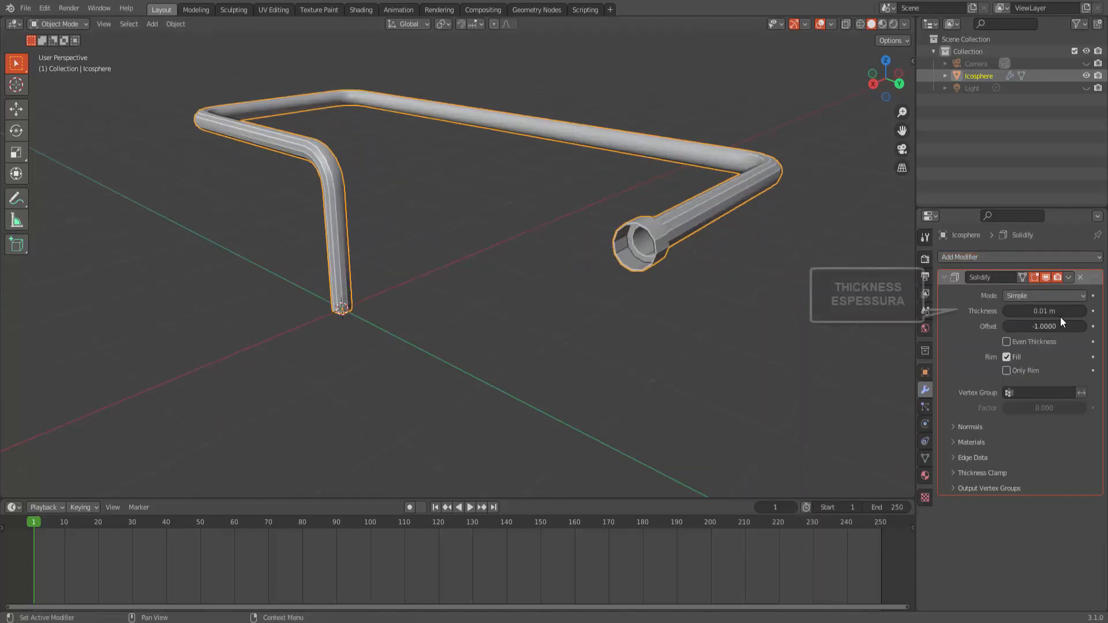
click(1083, 312)
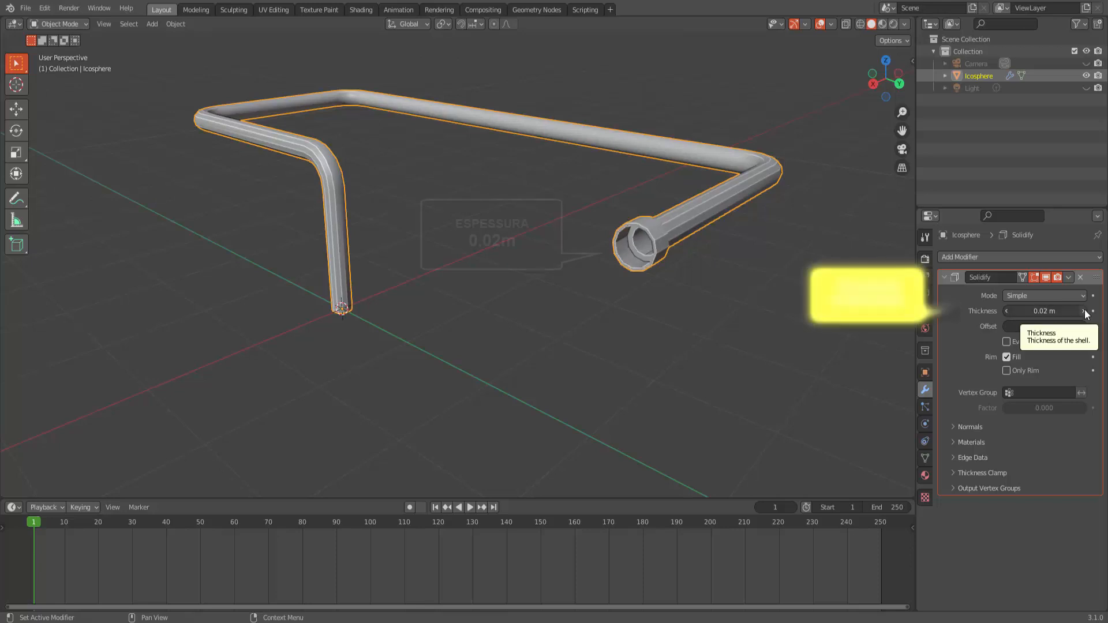
click(944, 277)
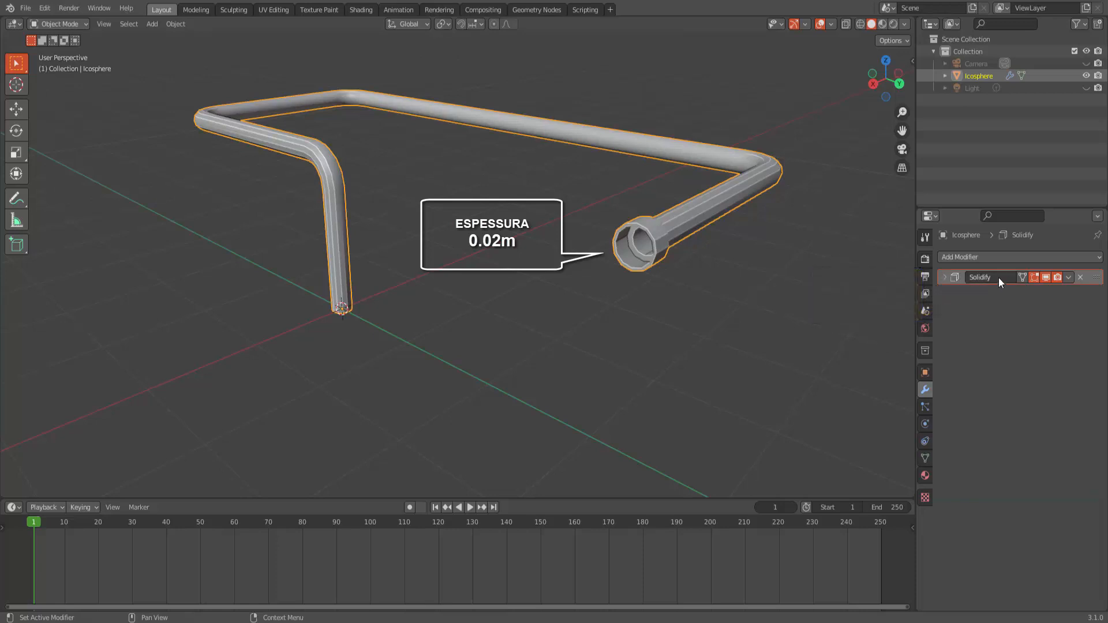
Step: Add a Subdivision Surface modifier to the tube with viewport and render levels both set to 3
click(1002, 257)
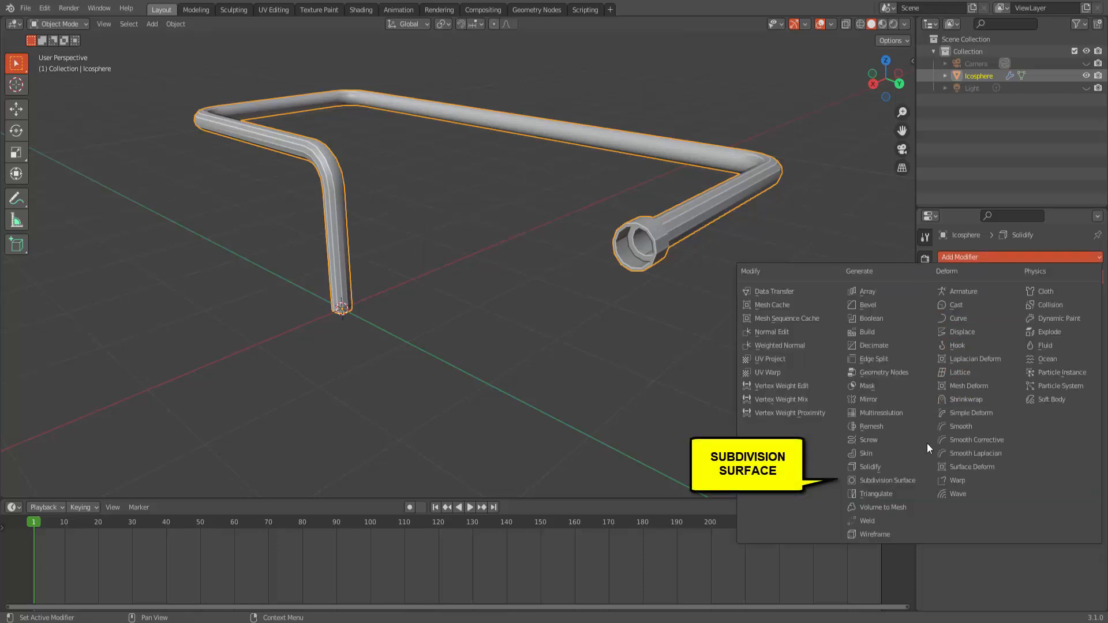
click(915, 478)
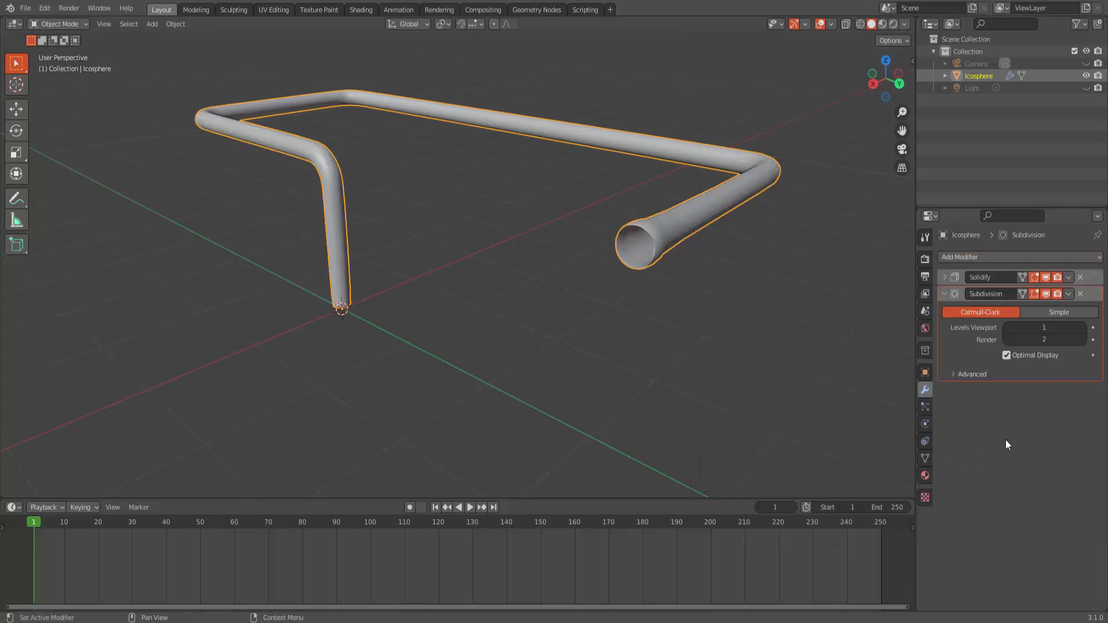
click(1083, 327)
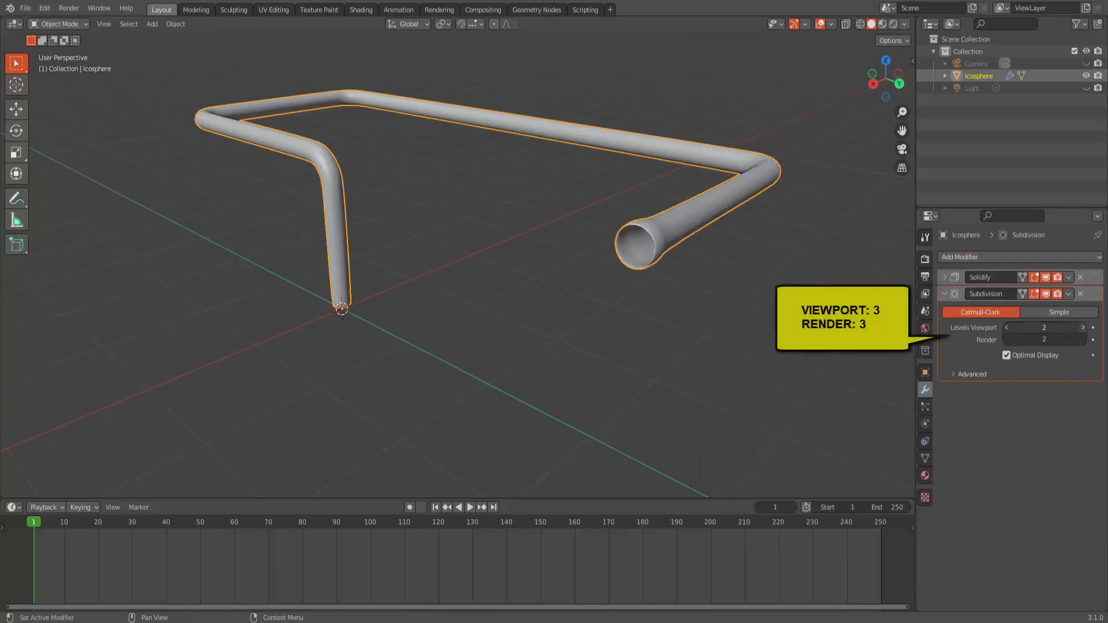
click(1083, 328)
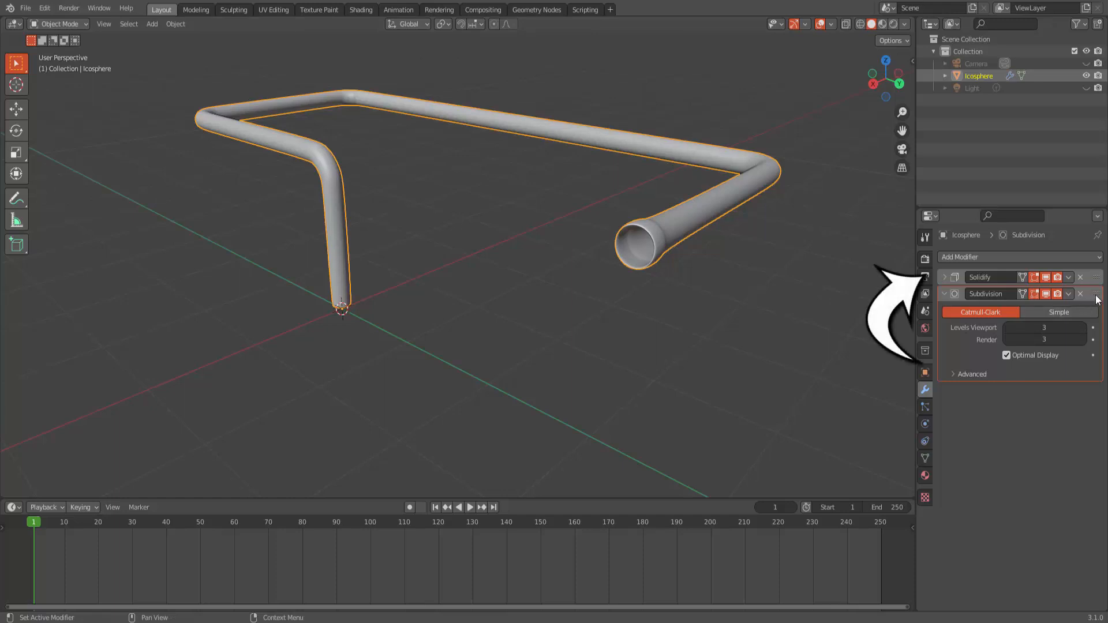
Step: Move the Subdivision modifier above Solidify in the stack and inspect the tube's open end
drag(1096, 298, 1094, 279)
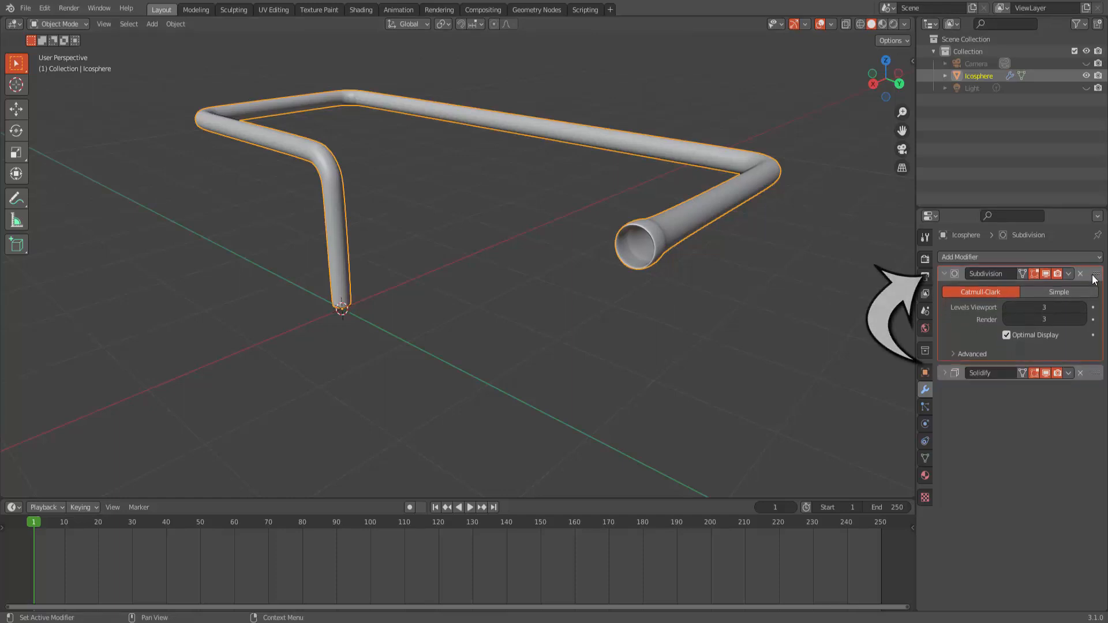
scroll(687, 286, up, 3)
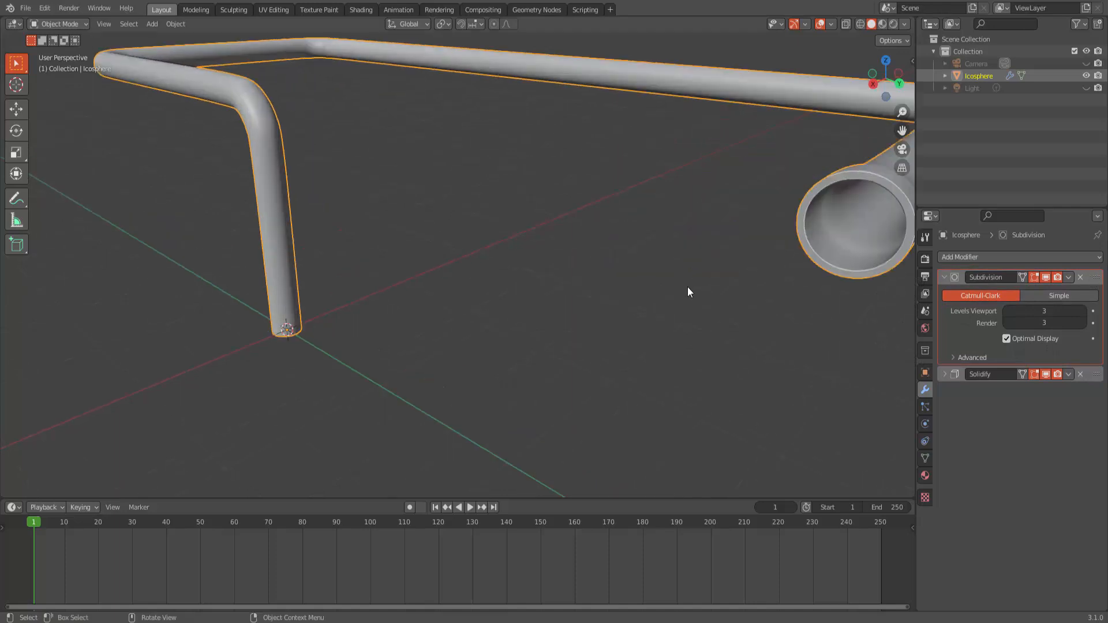
scroll(825, 262, down, 4)
middle_drag(847, 257, 822, 261)
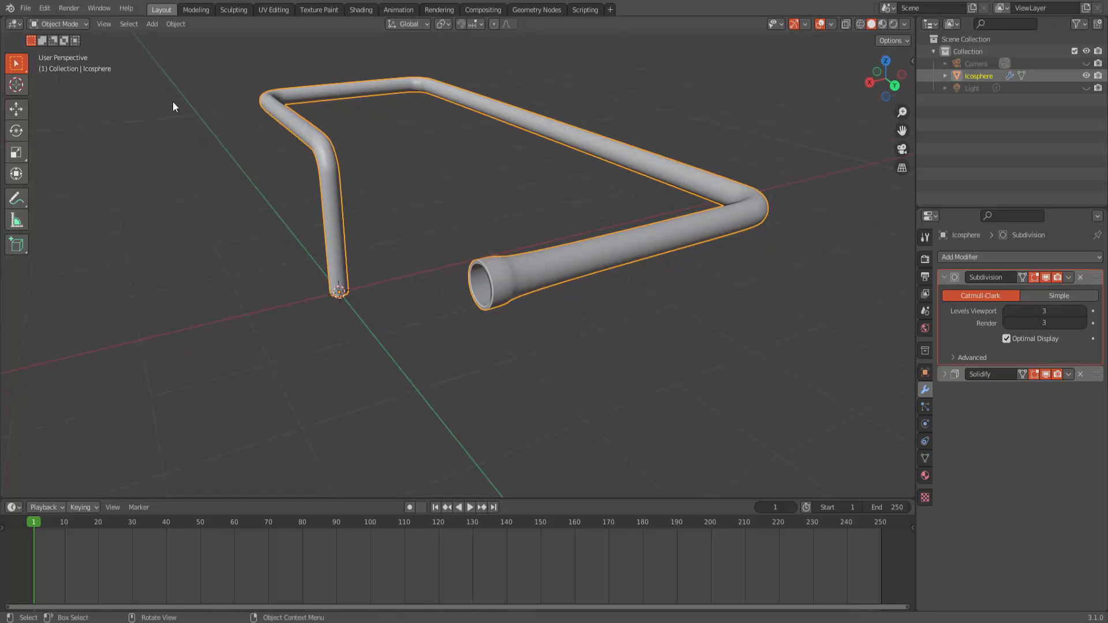
Step: Enter Edit Mode and add a loop cut around the collar, slid fully back to its inner edge
click(75, 24)
click(61, 48)
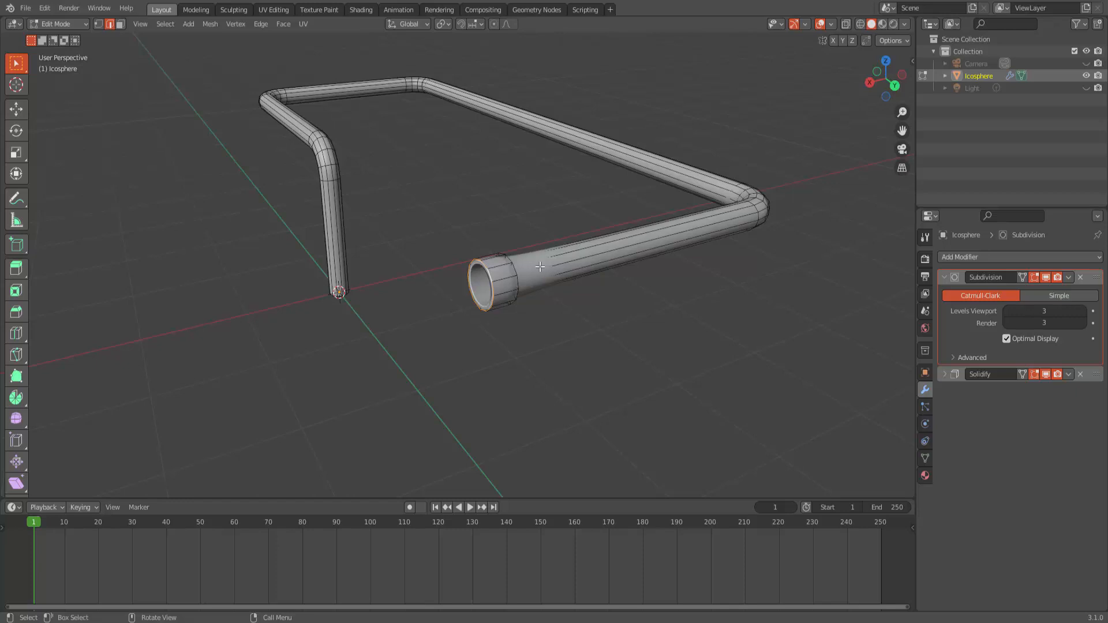
key(ctrl+r)
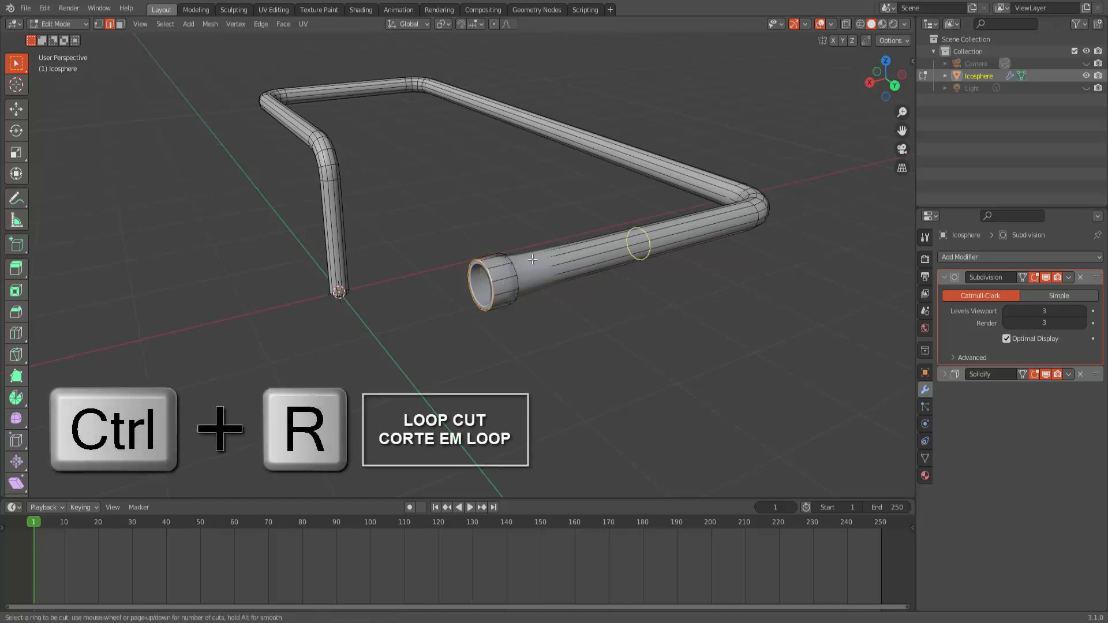
click(484, 261)
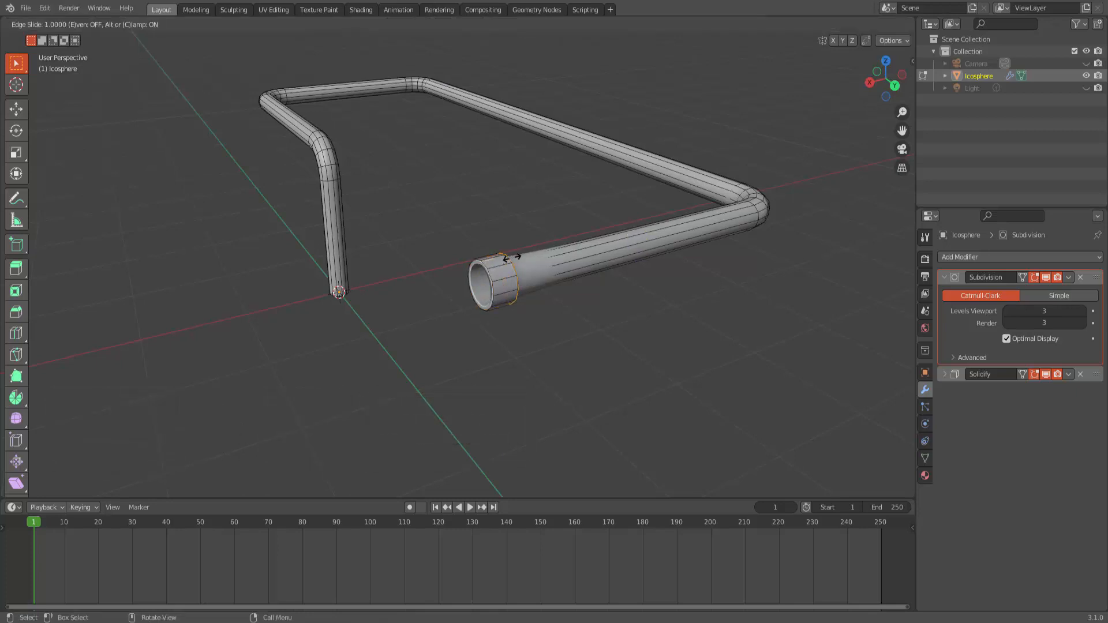
click(511, 257)
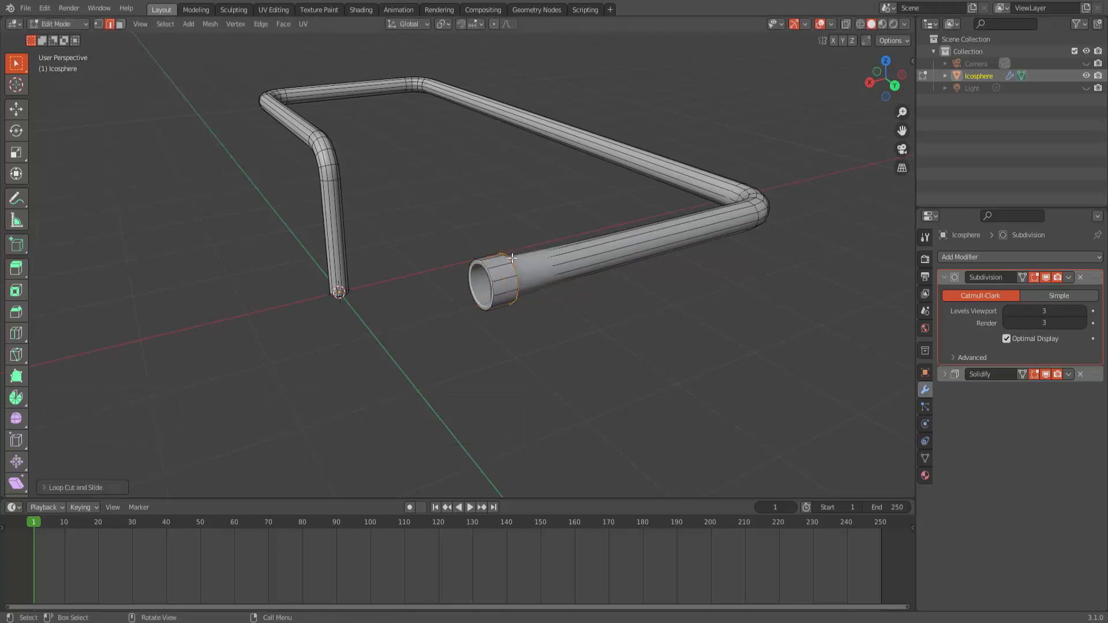
Step: Add a loop cut on the straight tube section, slid up against the collar, and return to Object Mode
key(ctrl+r)
click(554, 268)
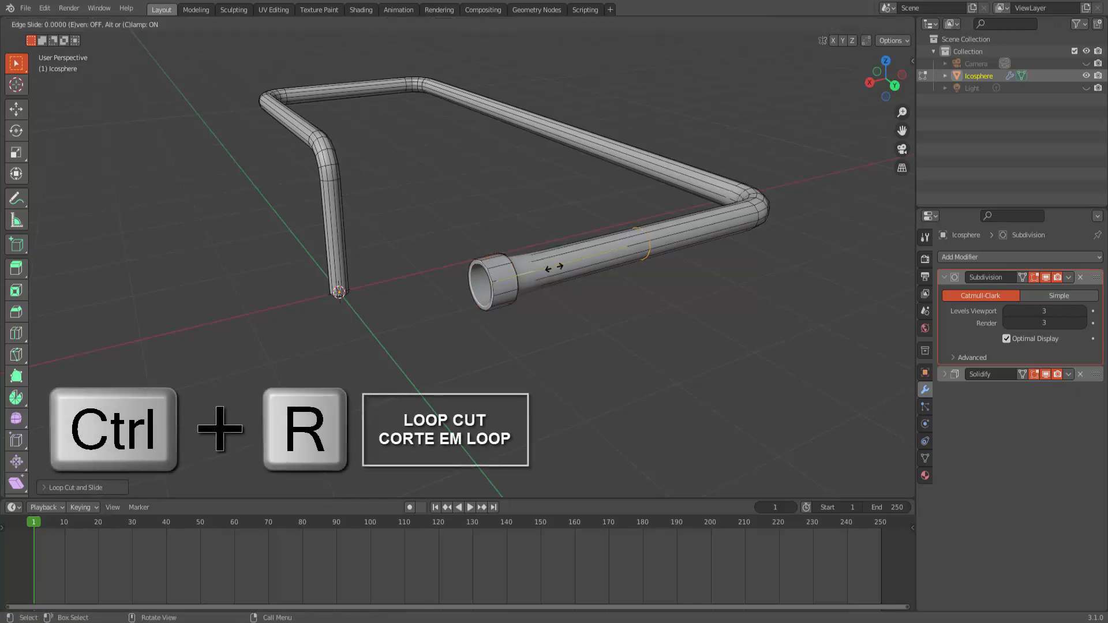
click(421, 269)
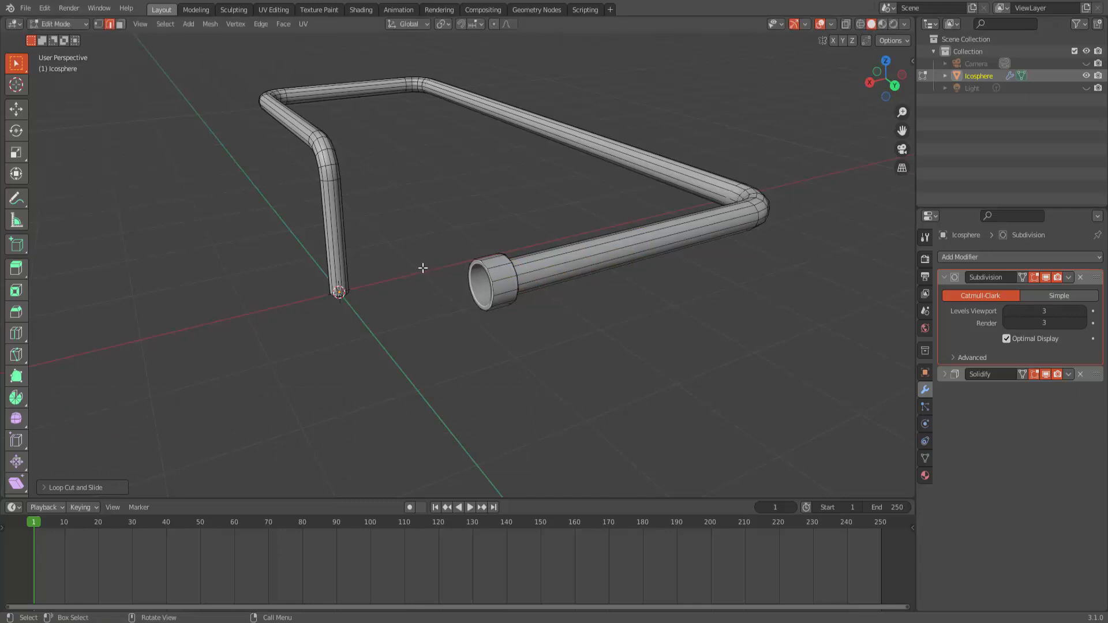
click(68, 26)
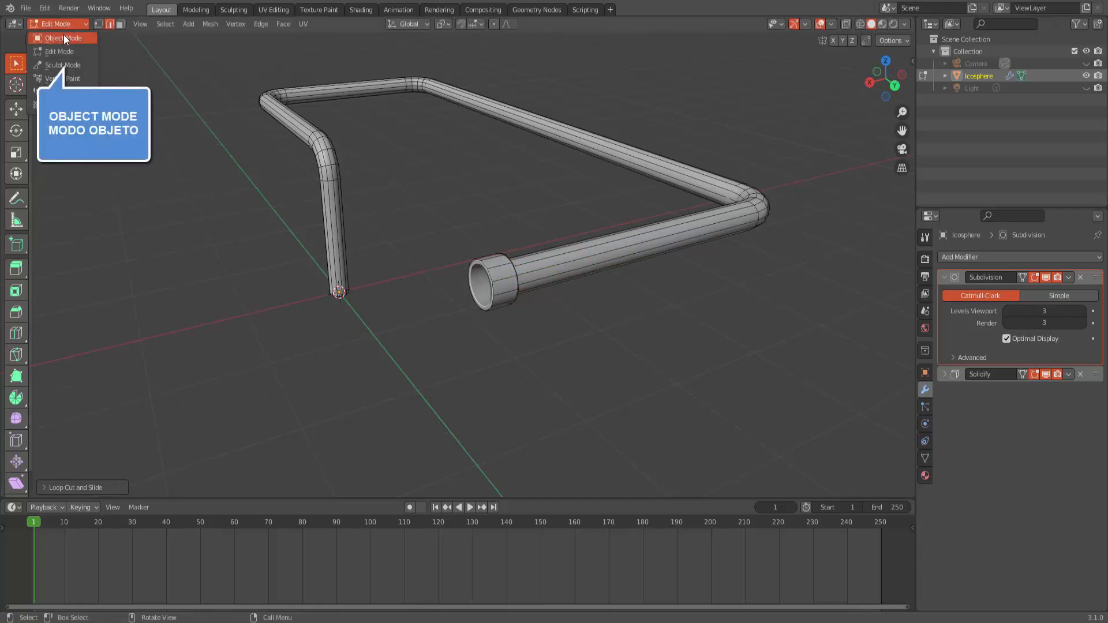
click(63, 35)
mouse_move(697, 303)
middle_down()
mouse_move(658, 302)
mouse_move(691, 298)
middle_up()
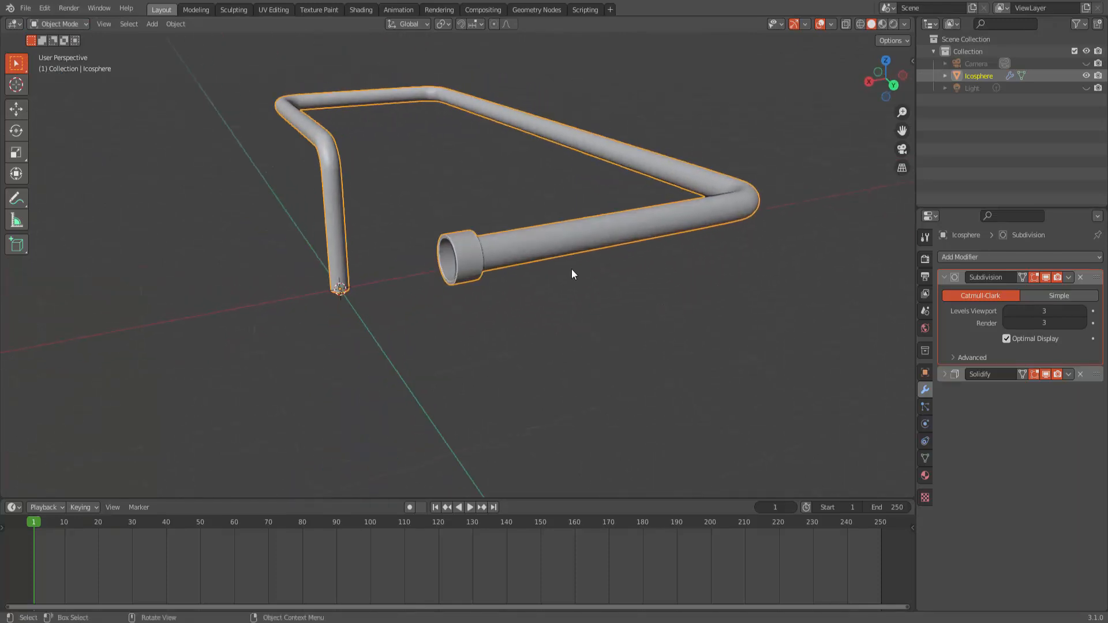
middle_drag(531, 269, 645, 294)
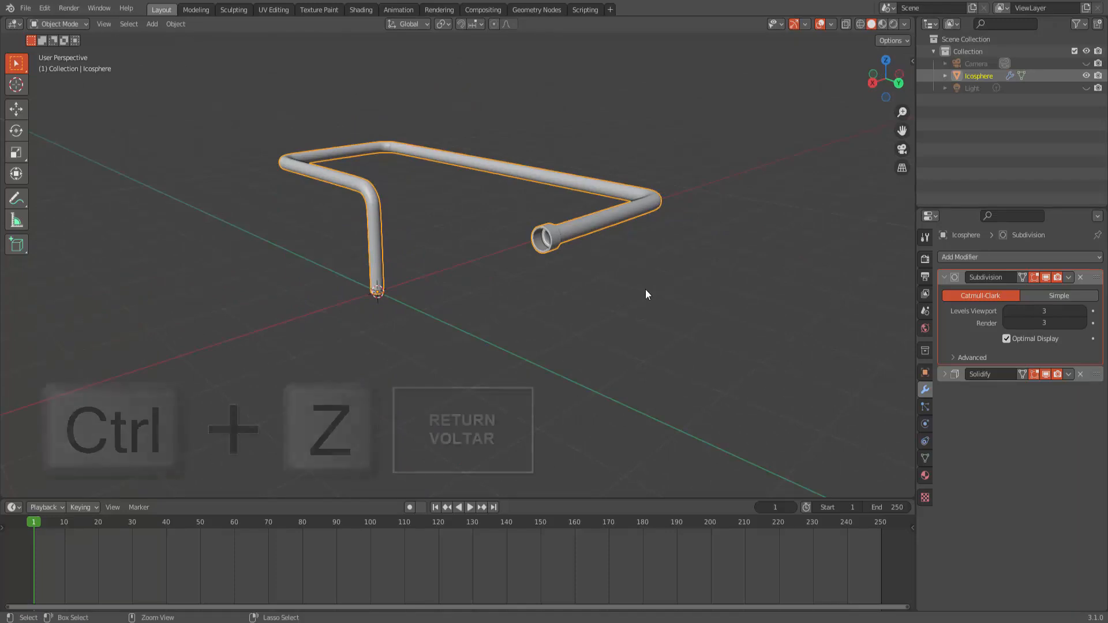
Step: Undo the modifiers, loop cuts, collar modeling and mesh conversion, back to the original beveled curve
key(ctrl+z)
key(ctrl+z)
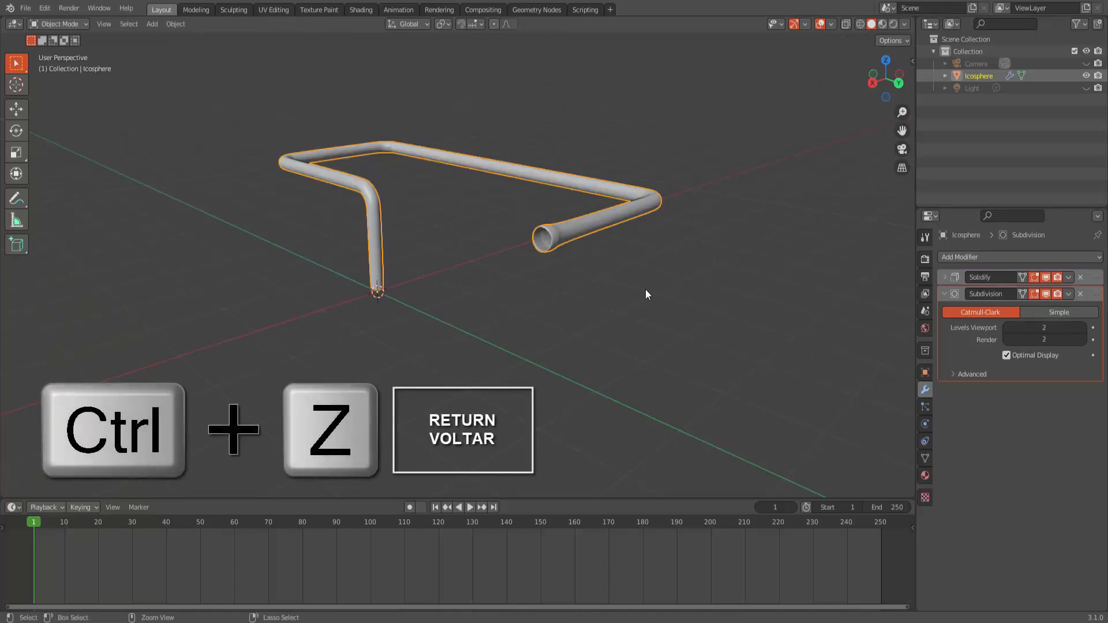
key(ctrl+z)
key(ctrl+z)
key(ctrl+z)
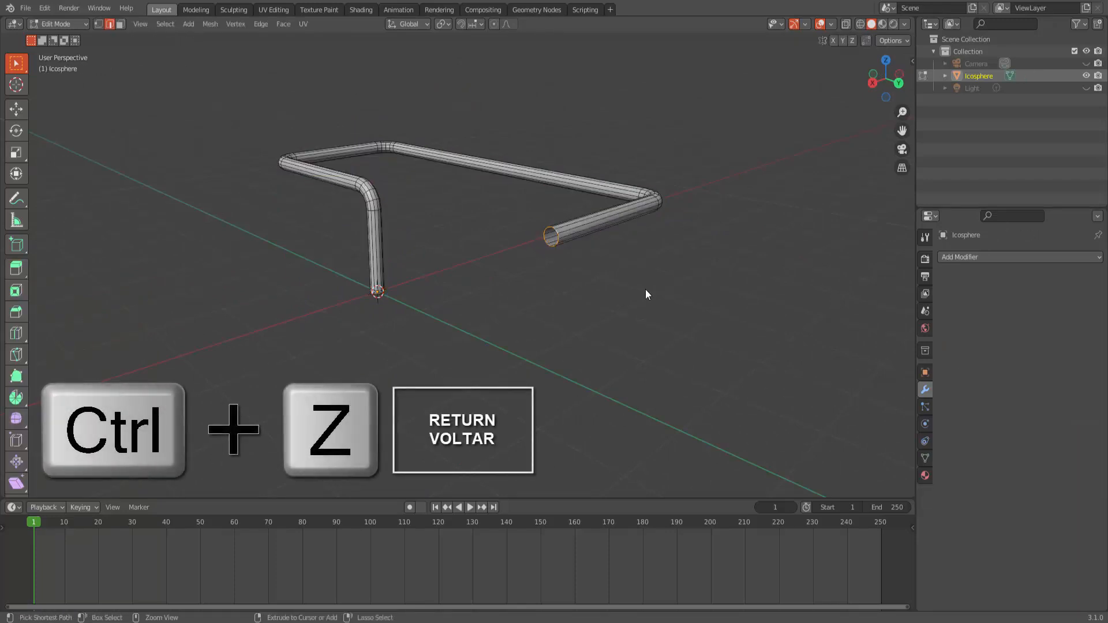
key(ctrl+z)
key(ctrl+z)
key(ctrl+z)
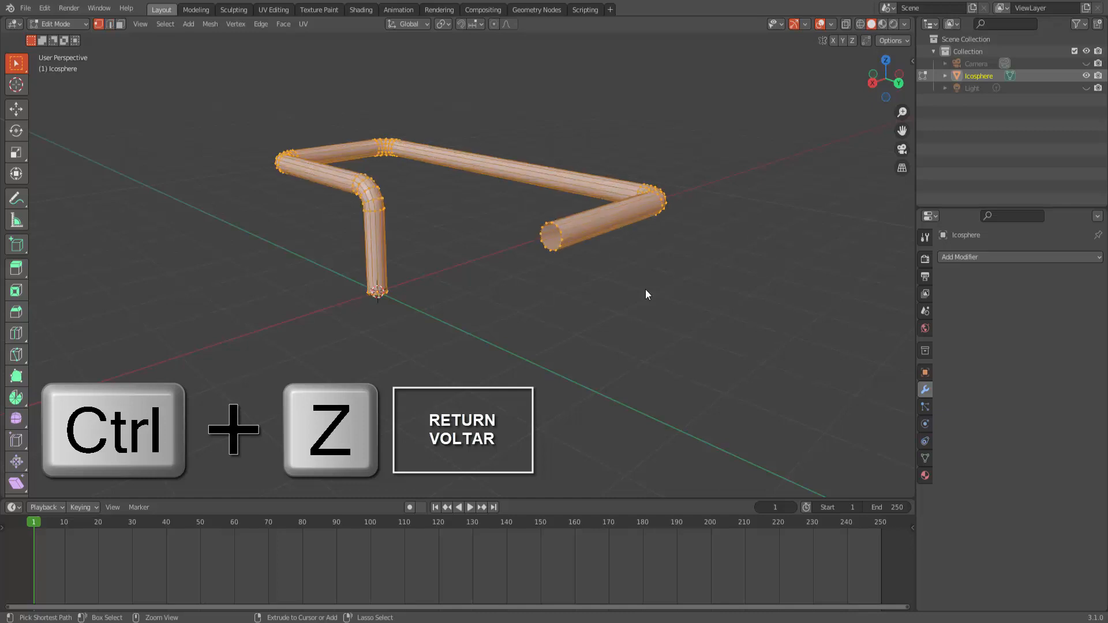
key(ctrl+z)
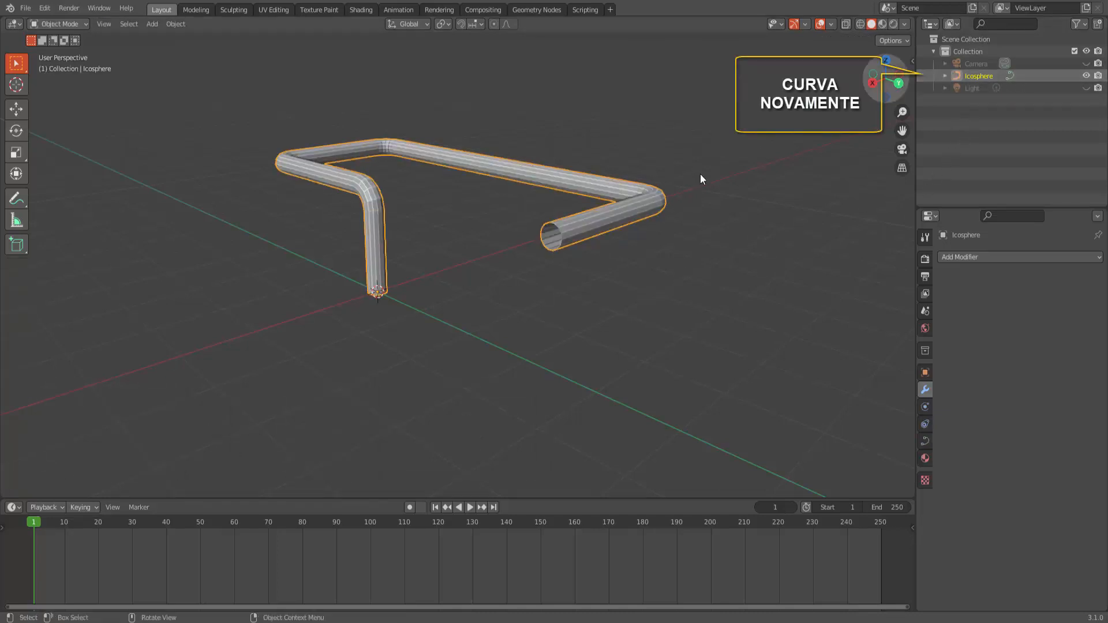
Step: Switch the curve's bevel type from Round to Profile and set its resolution to 7
middle_drag(625, 241, 639, 240)
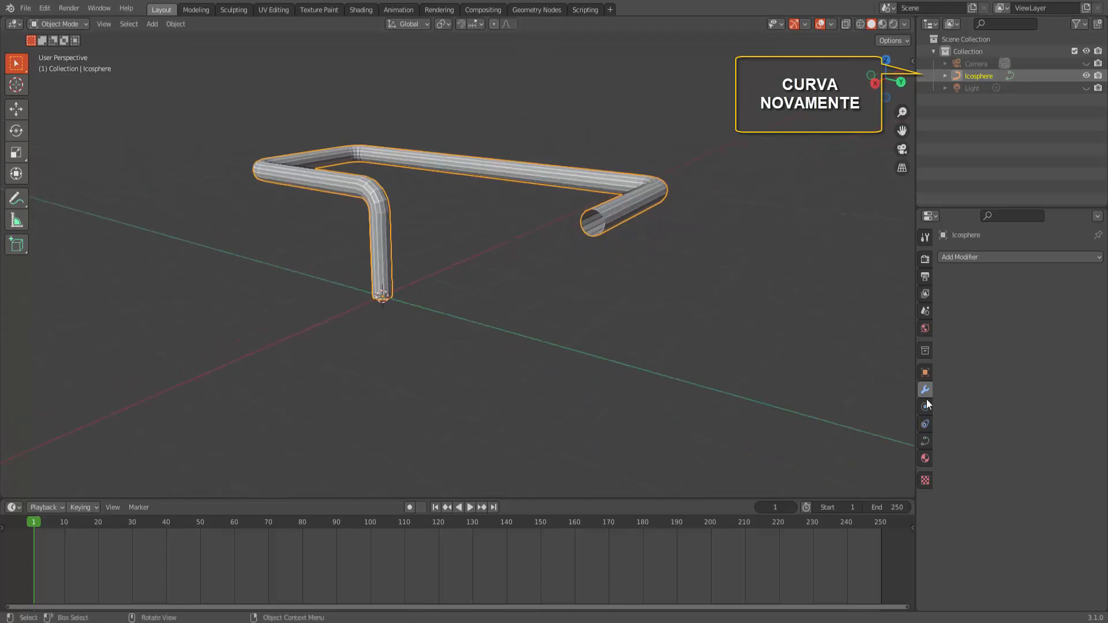
click(925, 440)
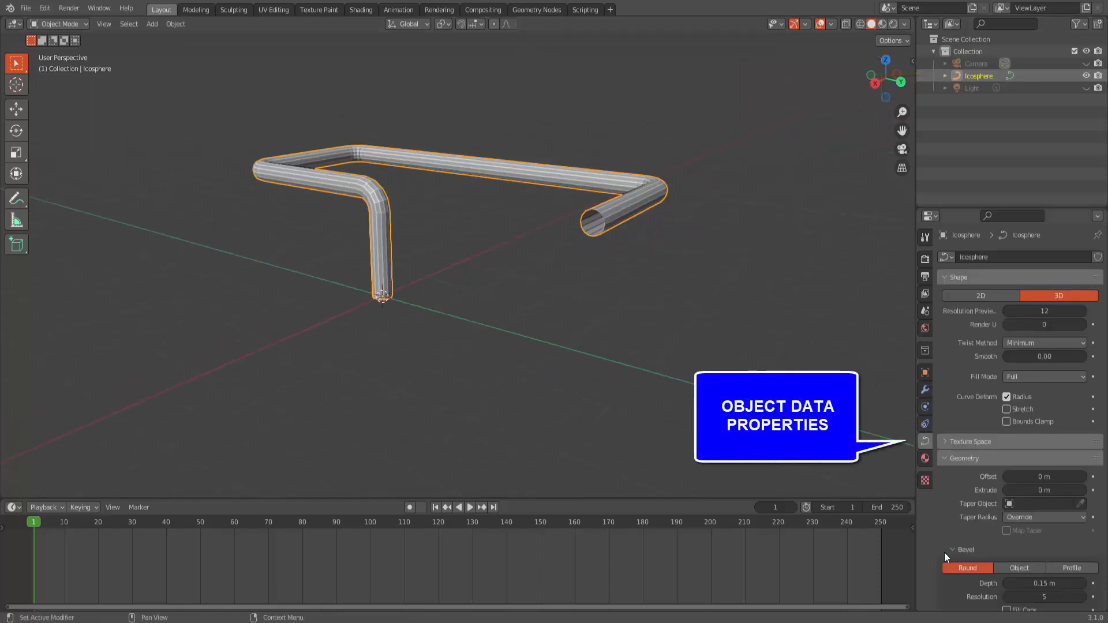
scroll(946, 528, down, 5)
click(946, 529)
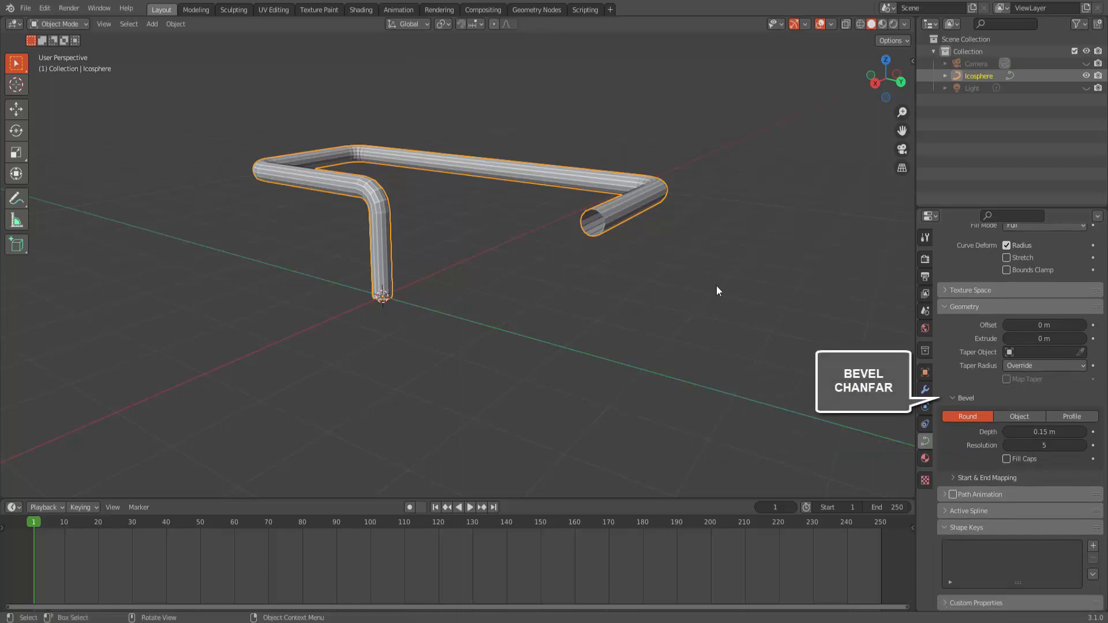
scroll(710, 277, up, 2)
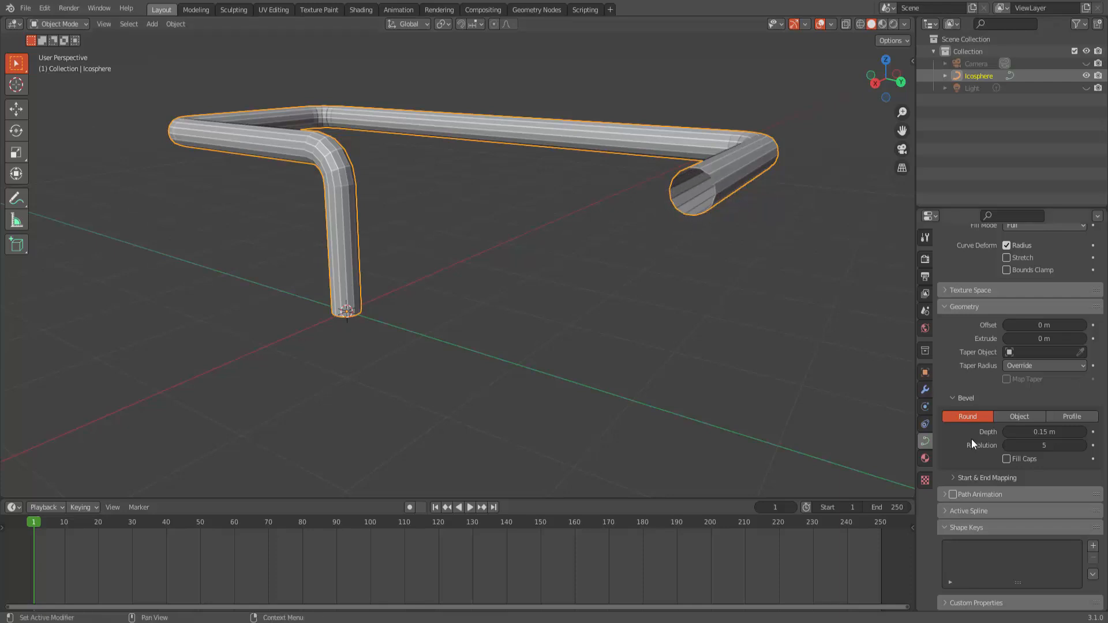
click(1060, 418)
scroll(1084, 425, down, 1)
click(1083, 421)
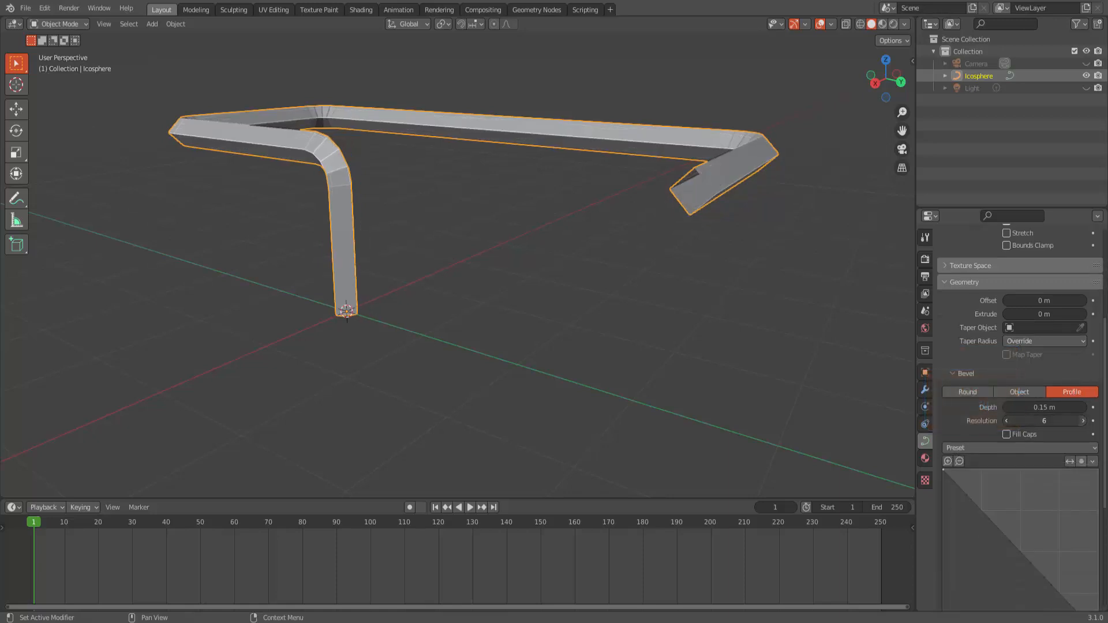
click(1083, 422)
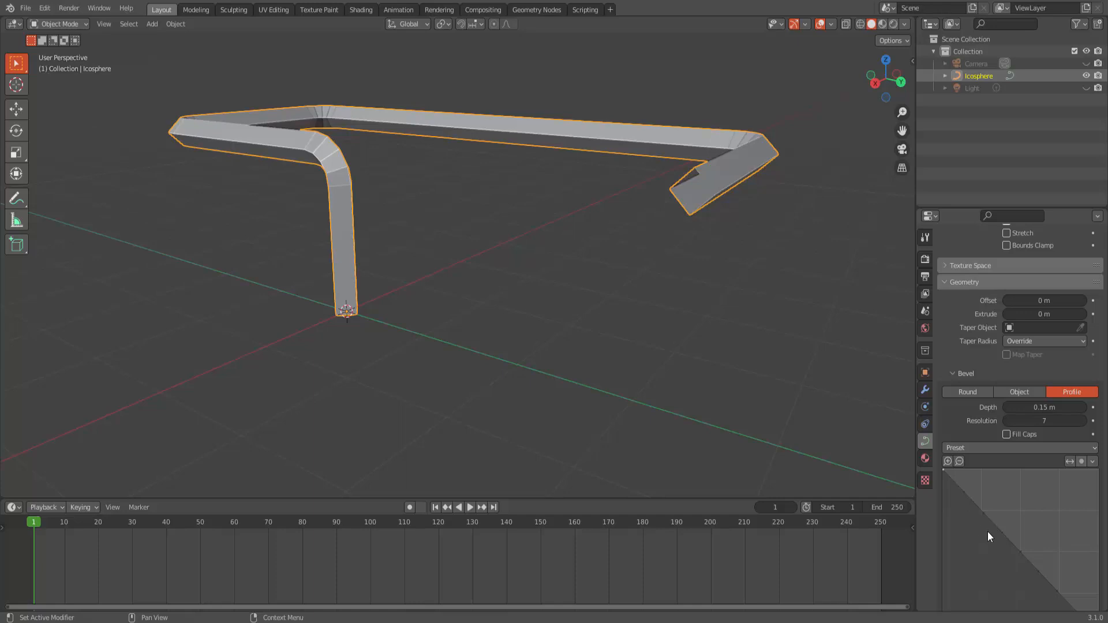
Step: Add a control point to the bevel profile graph at about X 0.463, Y 0.912 to bulge the profile outward
scroll(994, 534, down, 5)
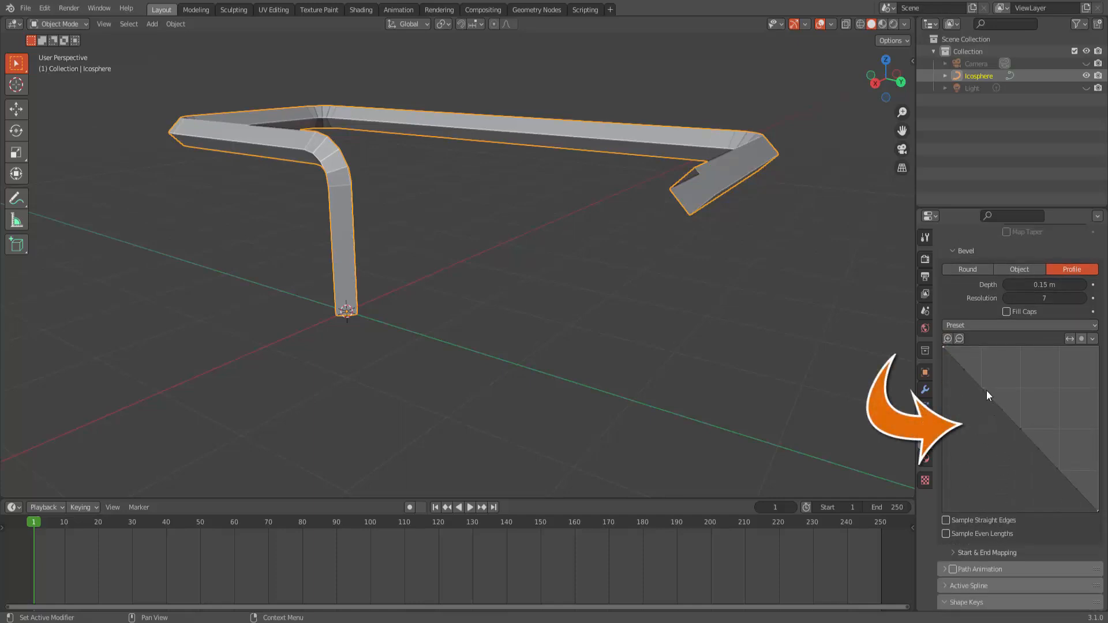
drag(984, 390, 1014, 360)
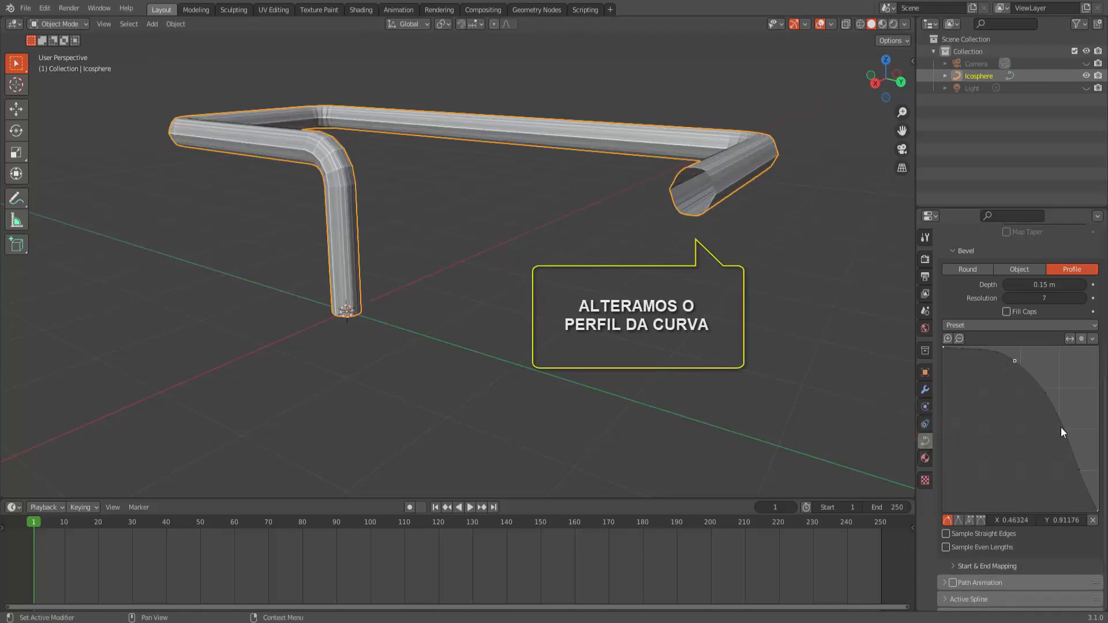
Step: Add two more bevel profile control points, at about X 0.452, Y 0.647 and X 0.665, Y 0.540, to form a stepped contour
drag(1045, 395, 1012, 404)
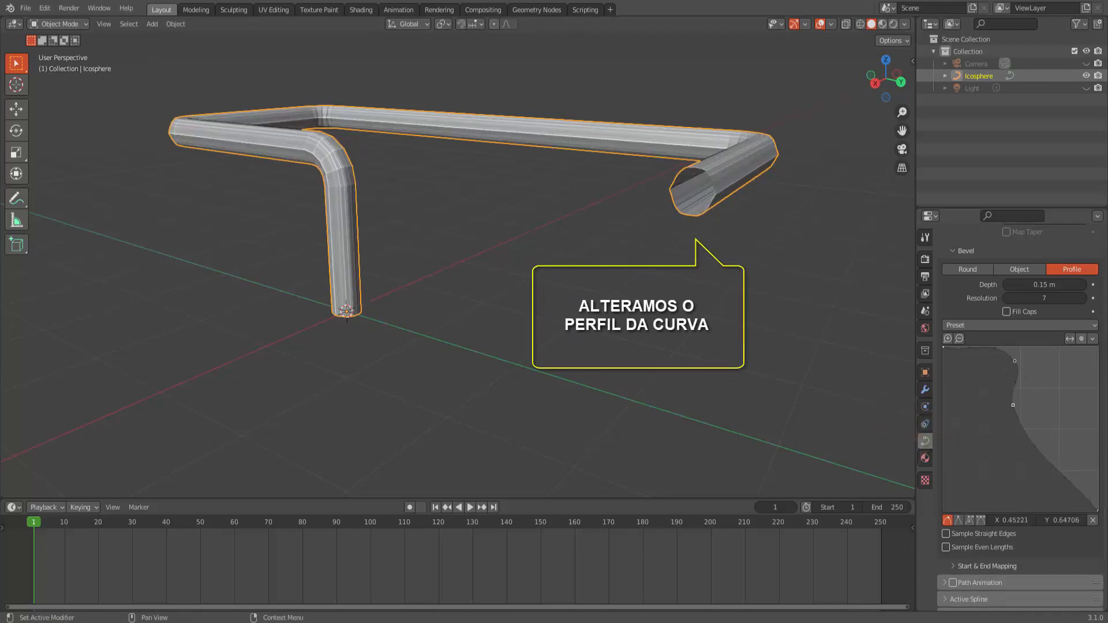
middle_drag(682, 245, 696, 246)
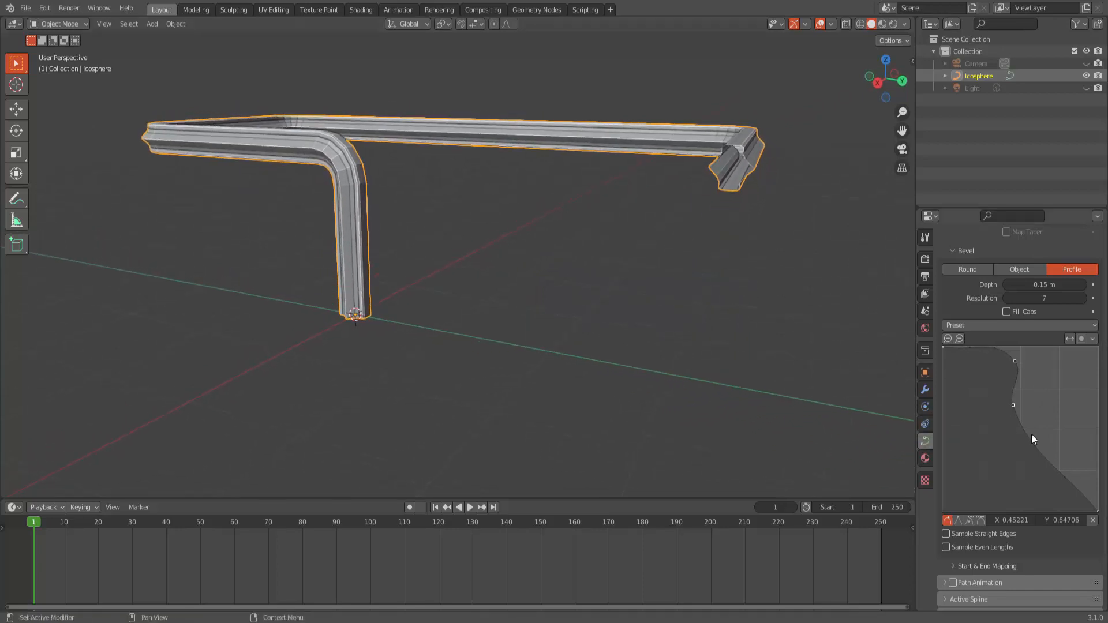
drag(1034, 446, 1046, 423)
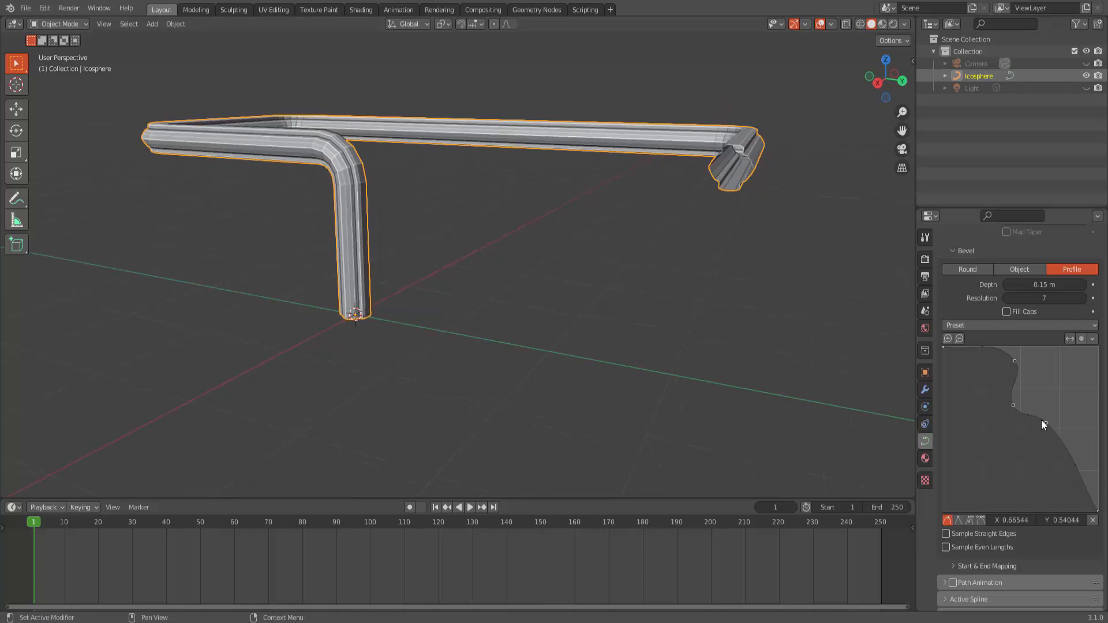
middle_drag(737, 240, 697, 251)
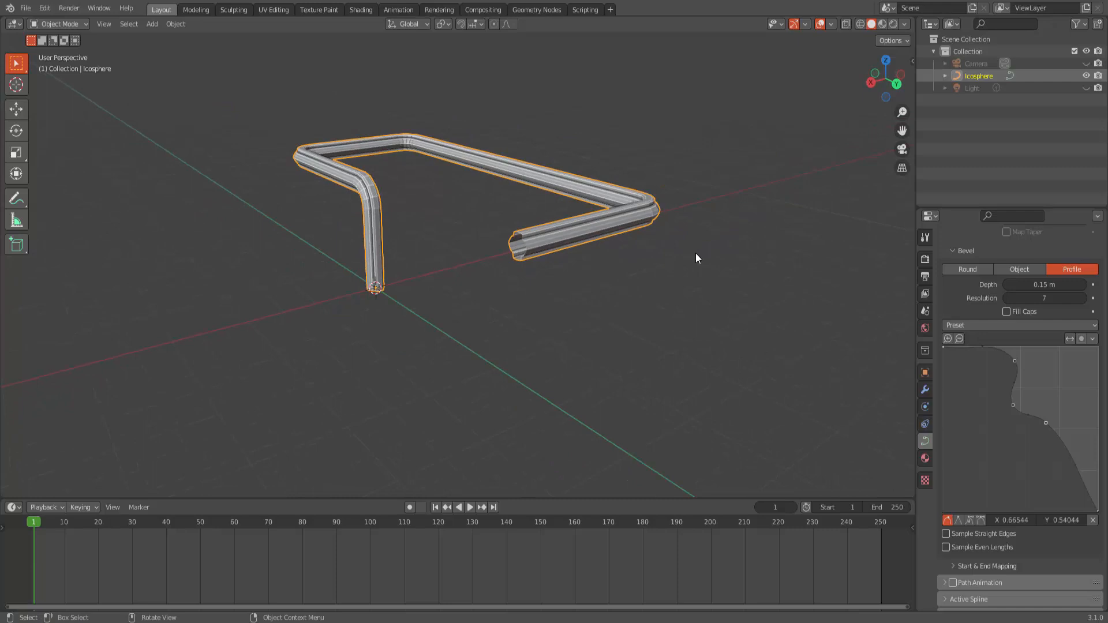
Step: Convert the profiled tube curve to a mesh and shade it smooth
right_click(732, 209)
mouse_move(773, 203)
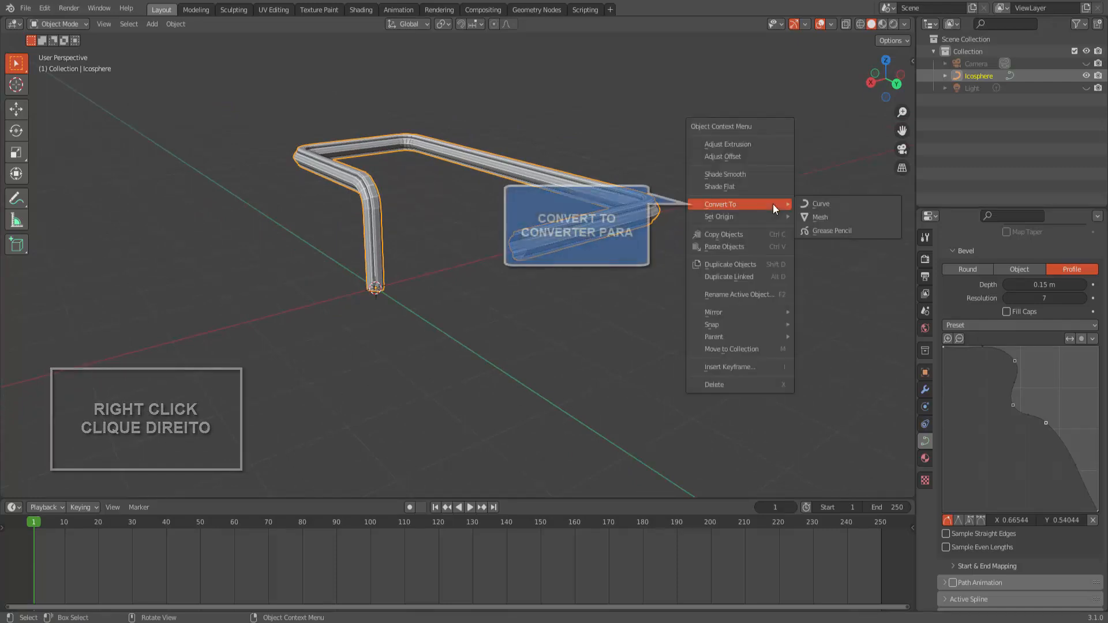
click(830, 217)
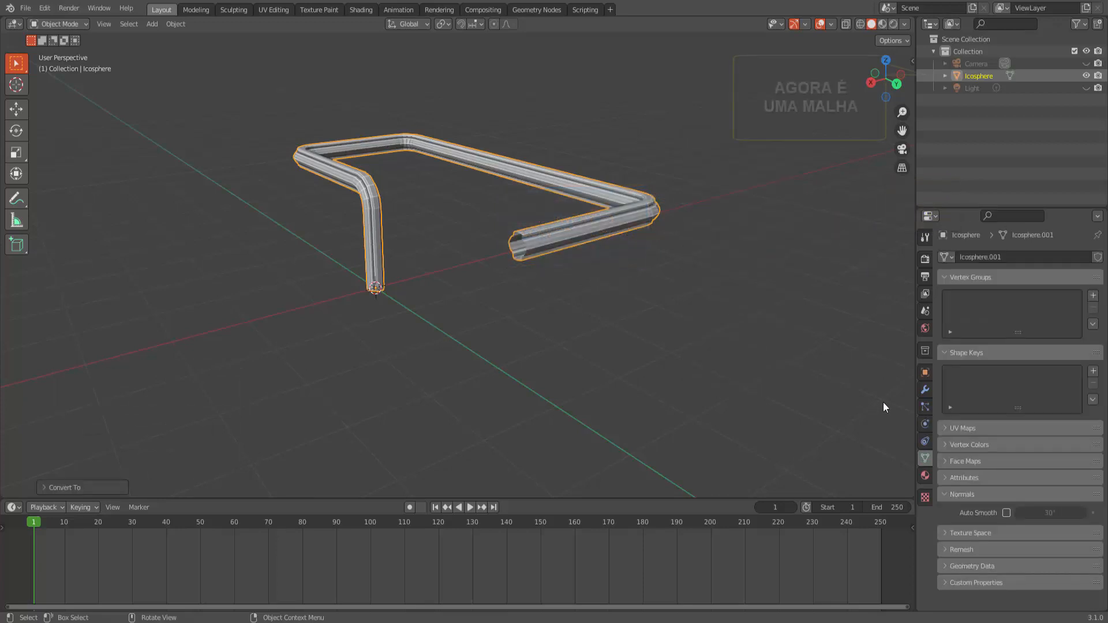
right_click(756, 111)
mouse_move(756, 110)
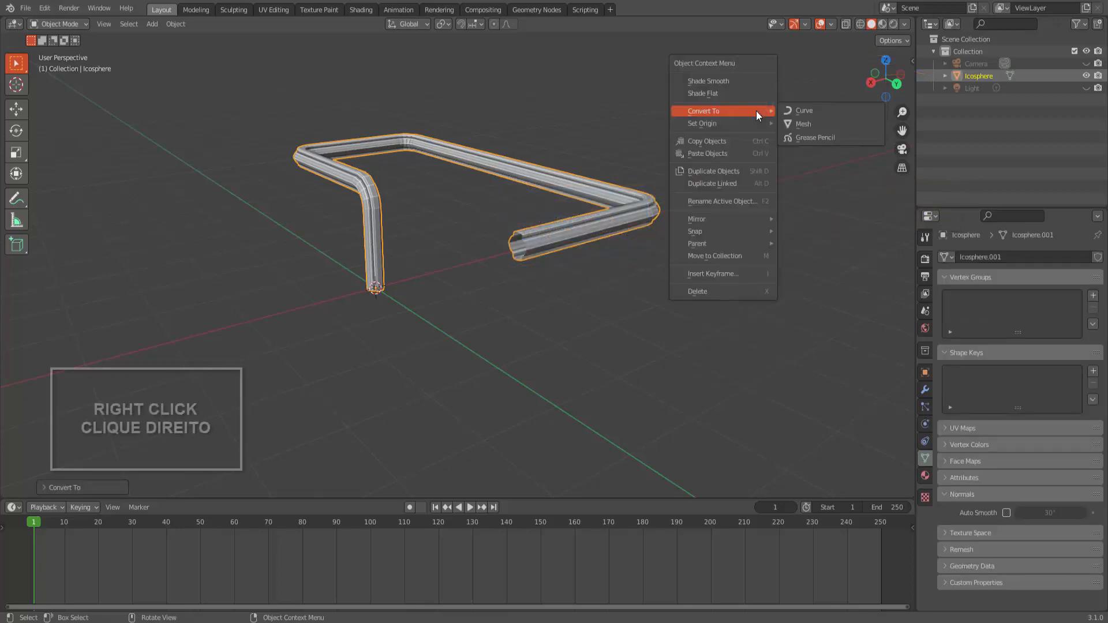
click(733, 81)
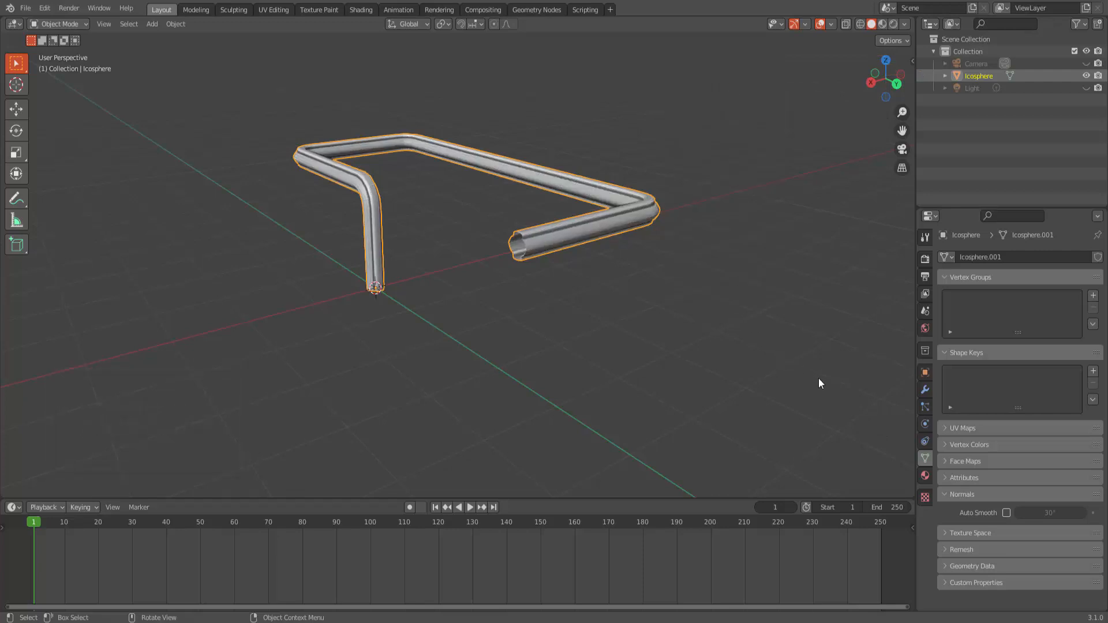
Step: Add a Subdivision Surface modifier to the tube mesh with viewport and render levels both set to 3
click(924, 389)
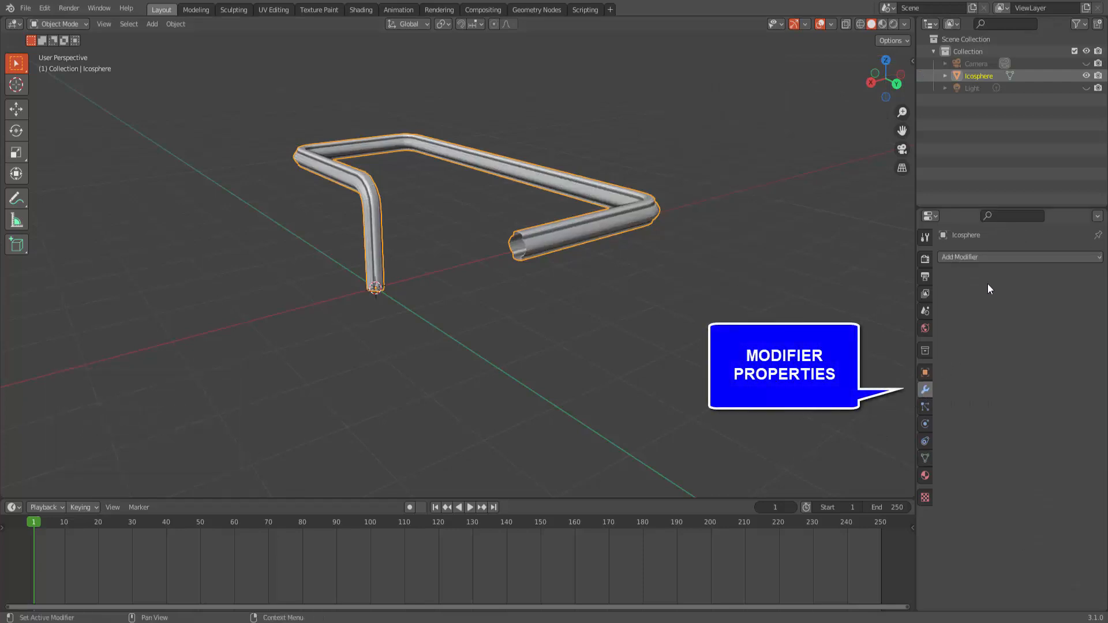
click(980, 257)
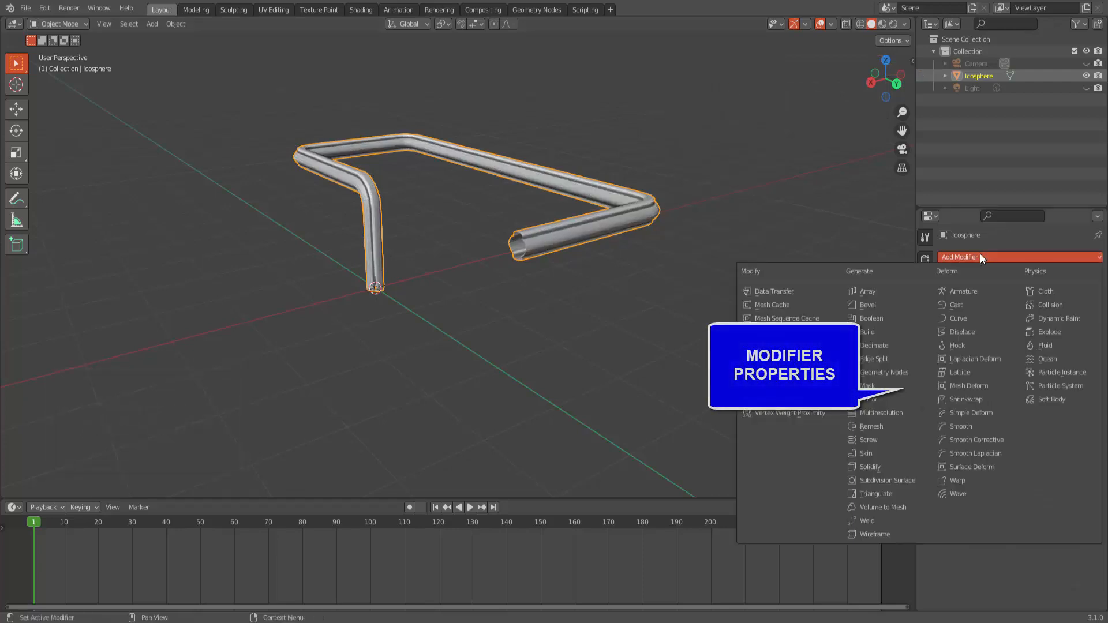
click(903, 480)
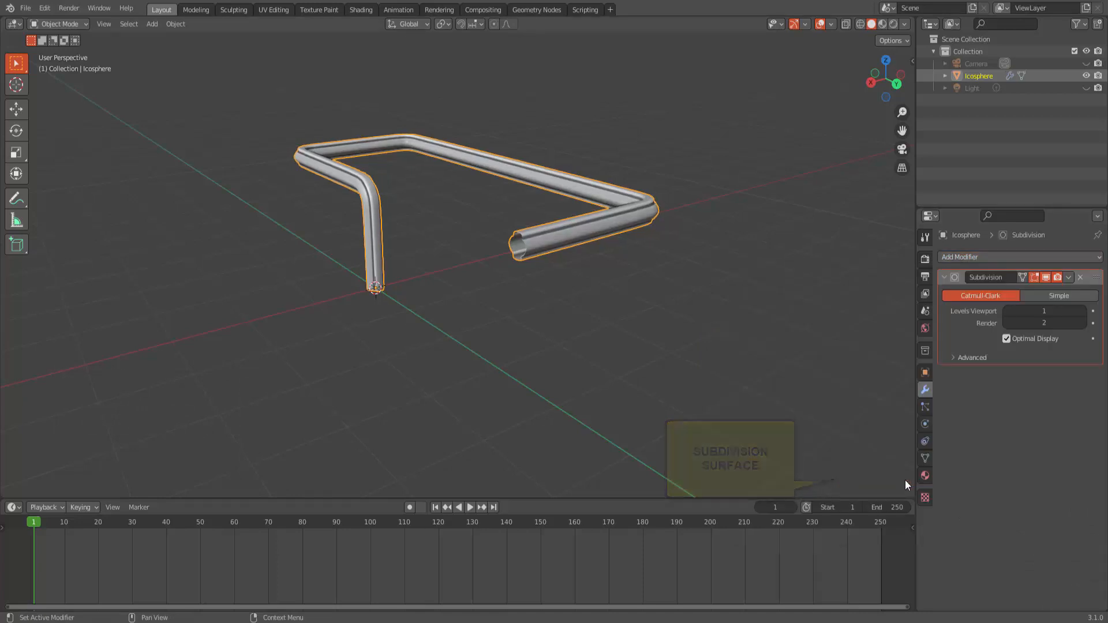
click(1083, 323)
Step: Add a Solidify modifier to the tube with a thickness of 0.03 m
click(978, 258)
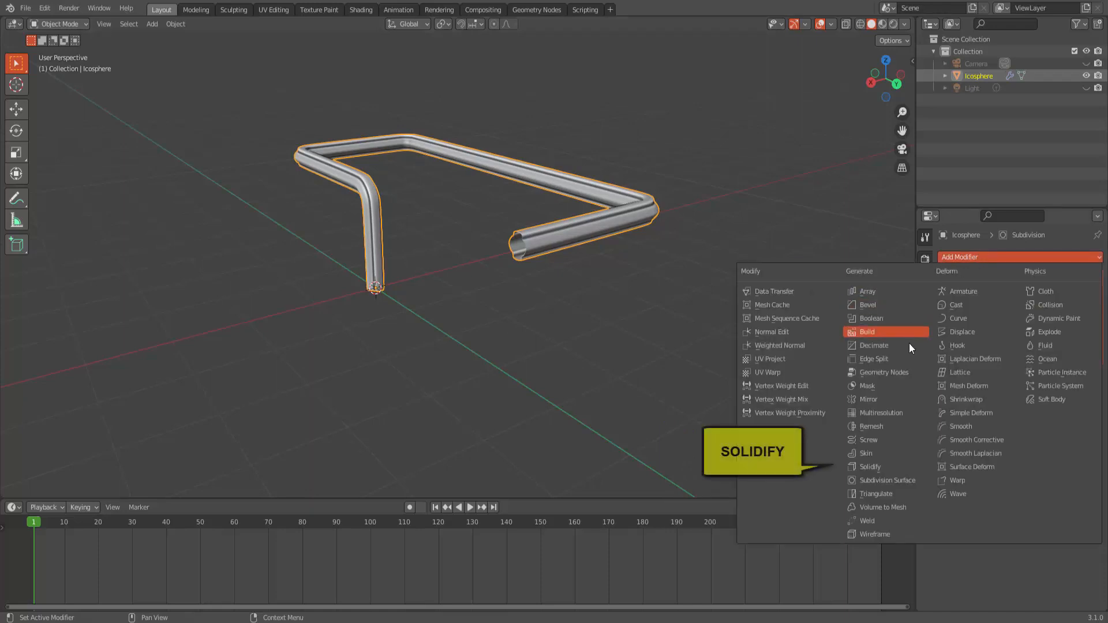
click(890, 466)
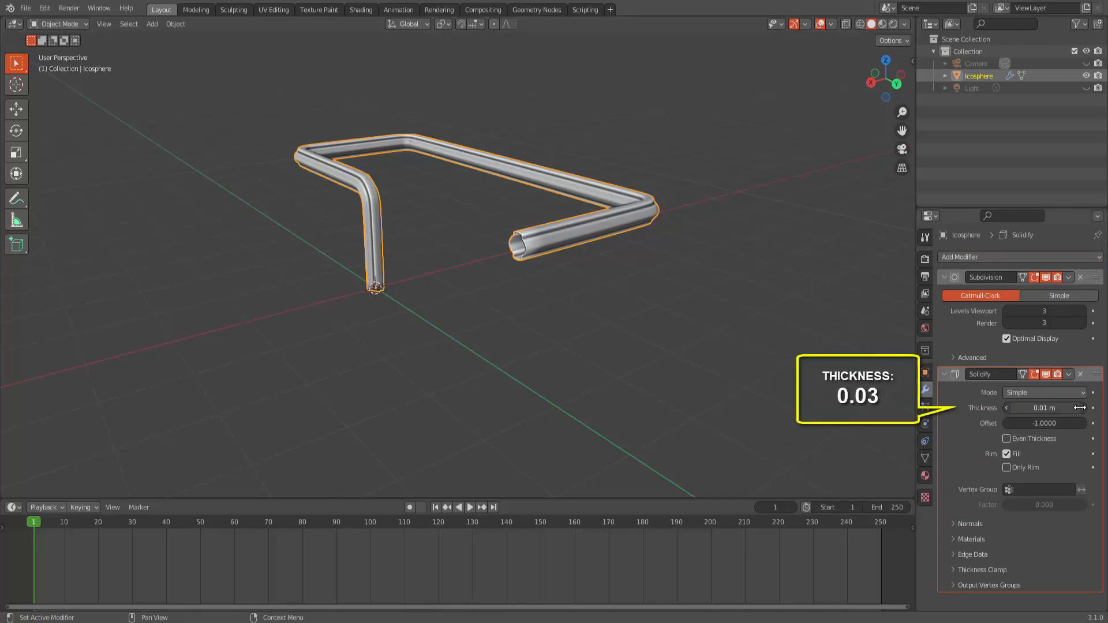
drag(1079, 408, 1094, 408)
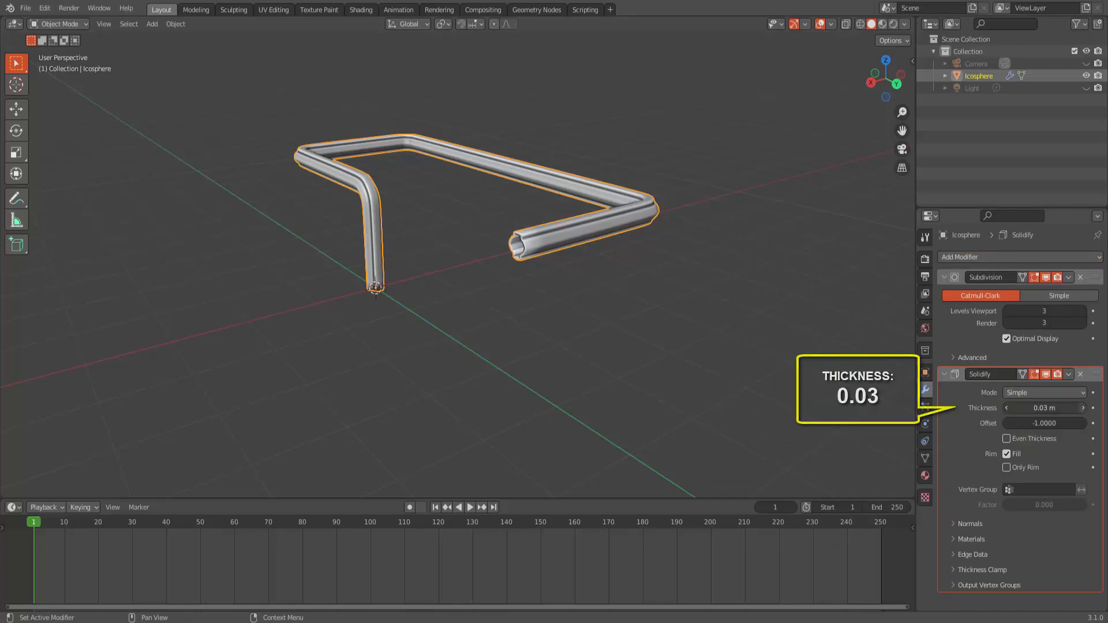
mouse_move(752, 205)
middle_down()
mouse_move(766, 196)
mouse_move(768, 206)
middle_up()
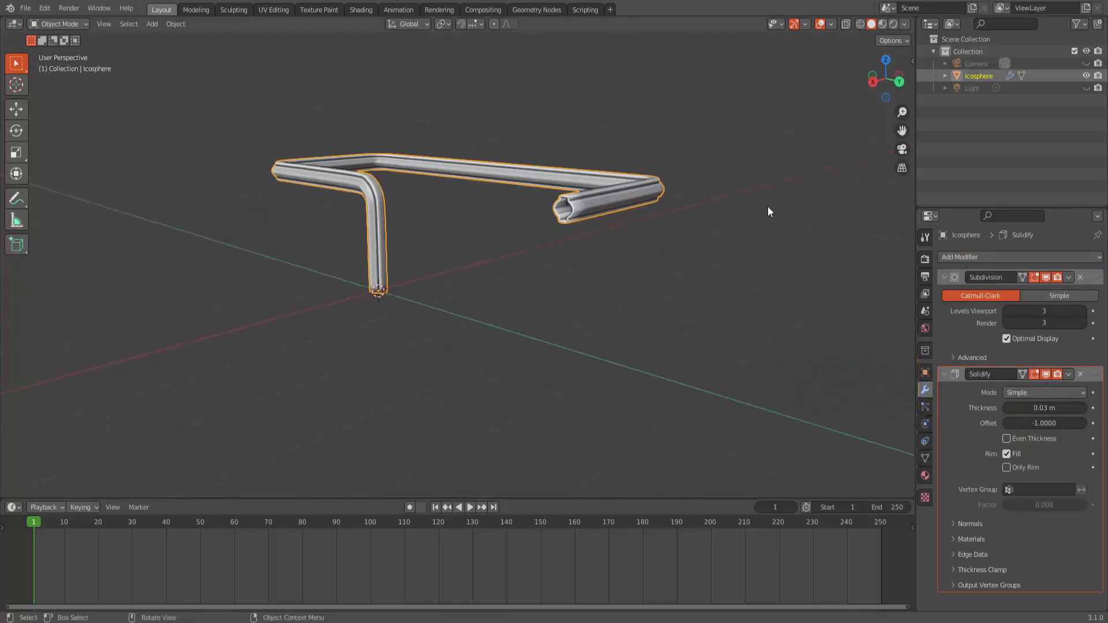
Step: Enable Auto Smooth for the tube mesh's normals and inspect the open end and bends
click(923, 458)
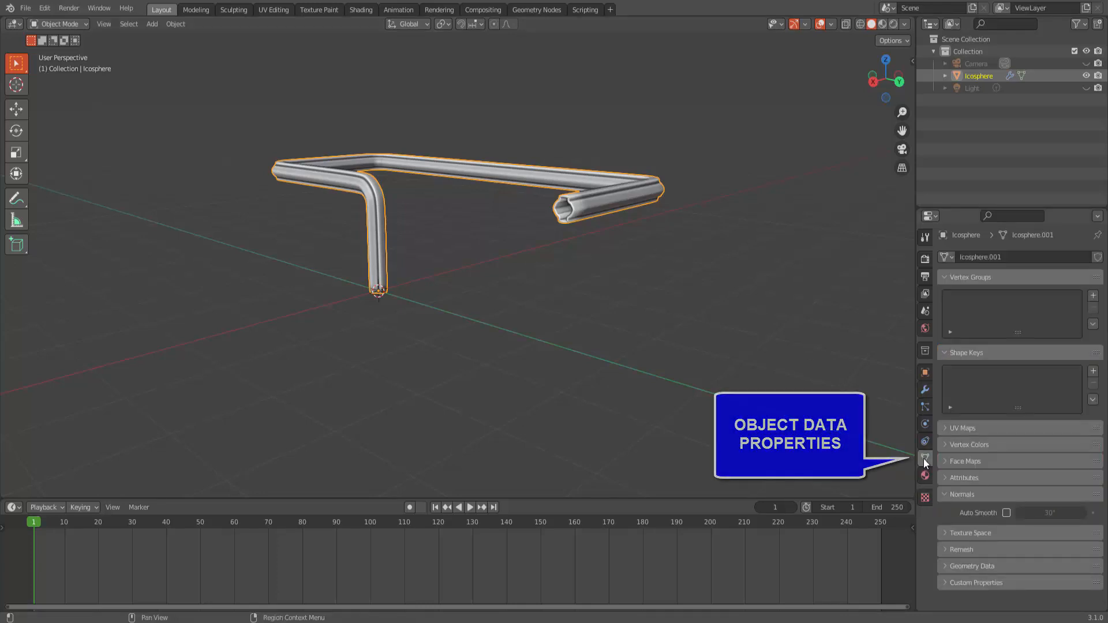
click(1006, 512)
scroll(478, 289, up, 3)
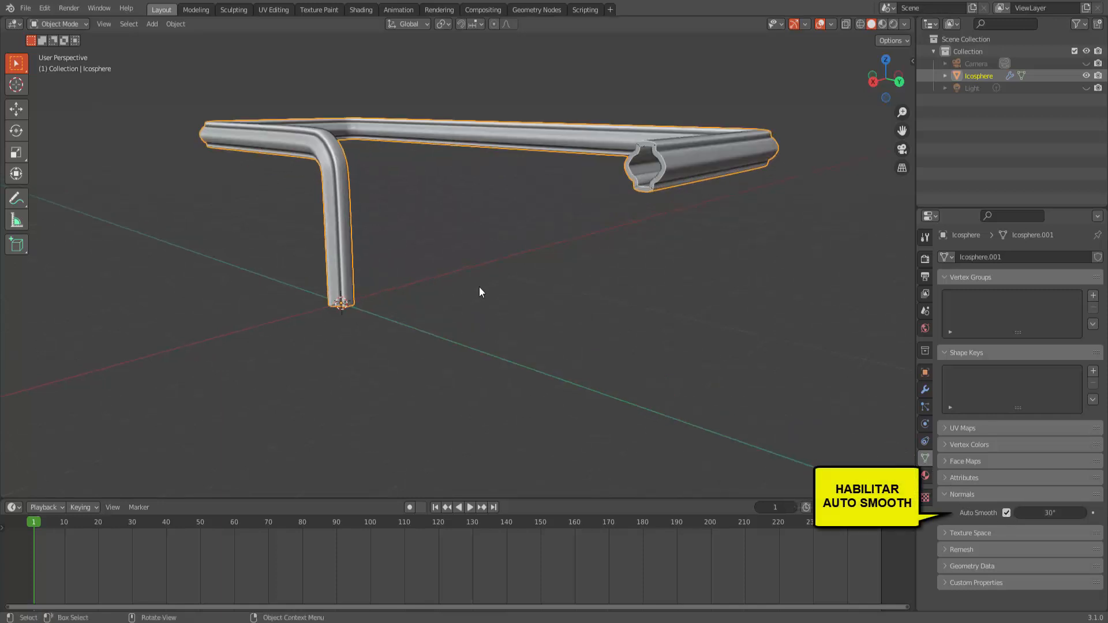
middle_drag(705, 280, 736, 279)
scroll(737, 279, down, 1)
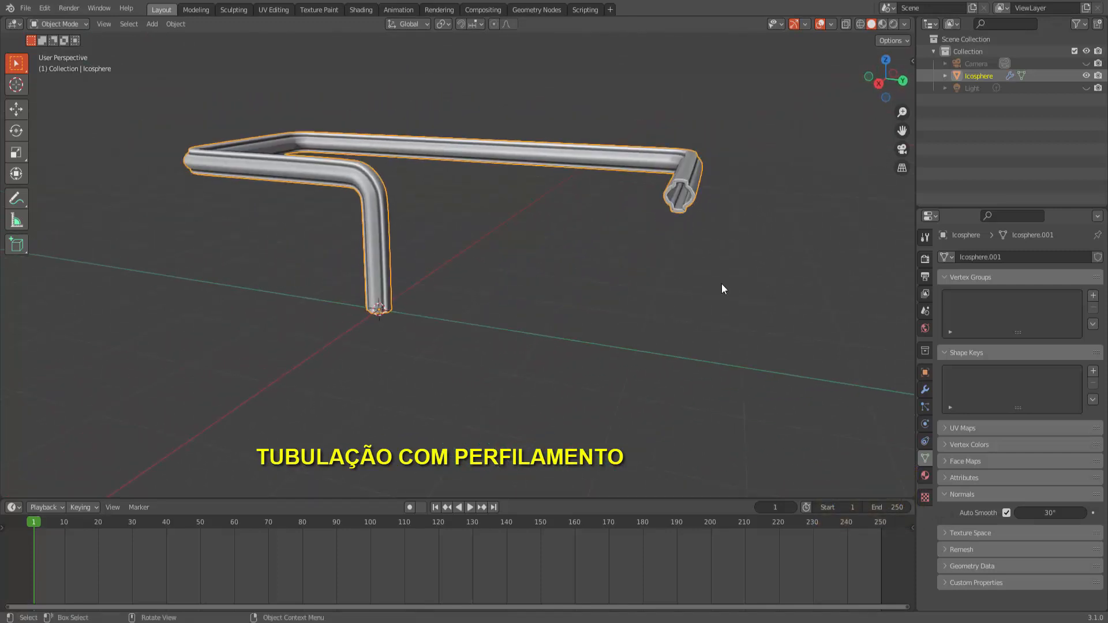